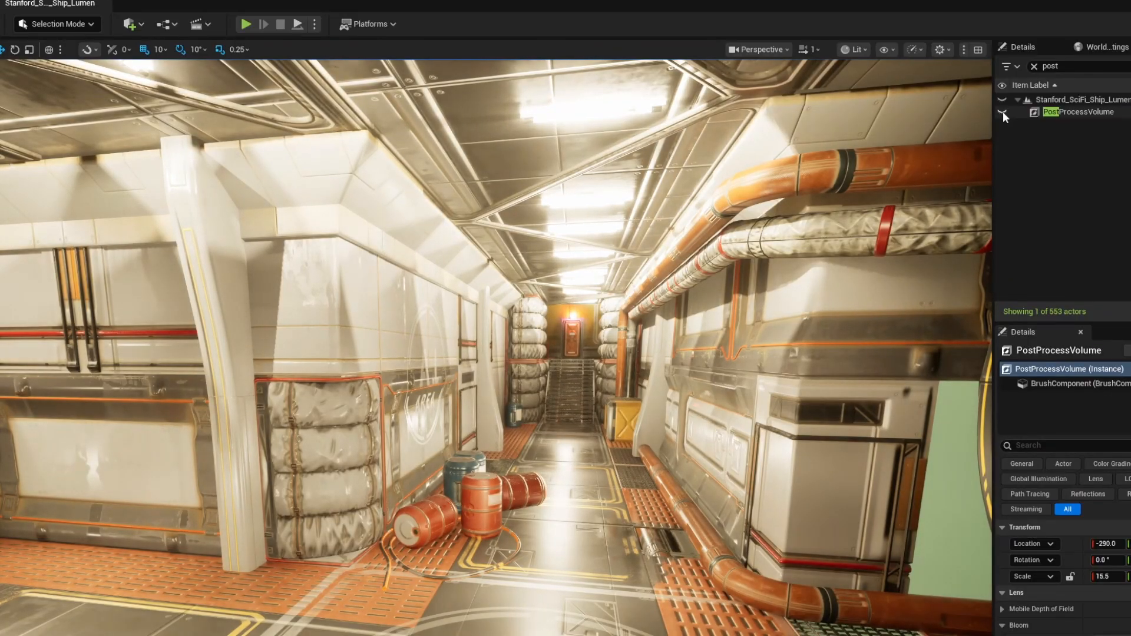
- Make the PostProcessVolume visible and examine its lens settings: bloom, exposure, chromatic aberration, local exposure and lens flares
click(1003, 112)
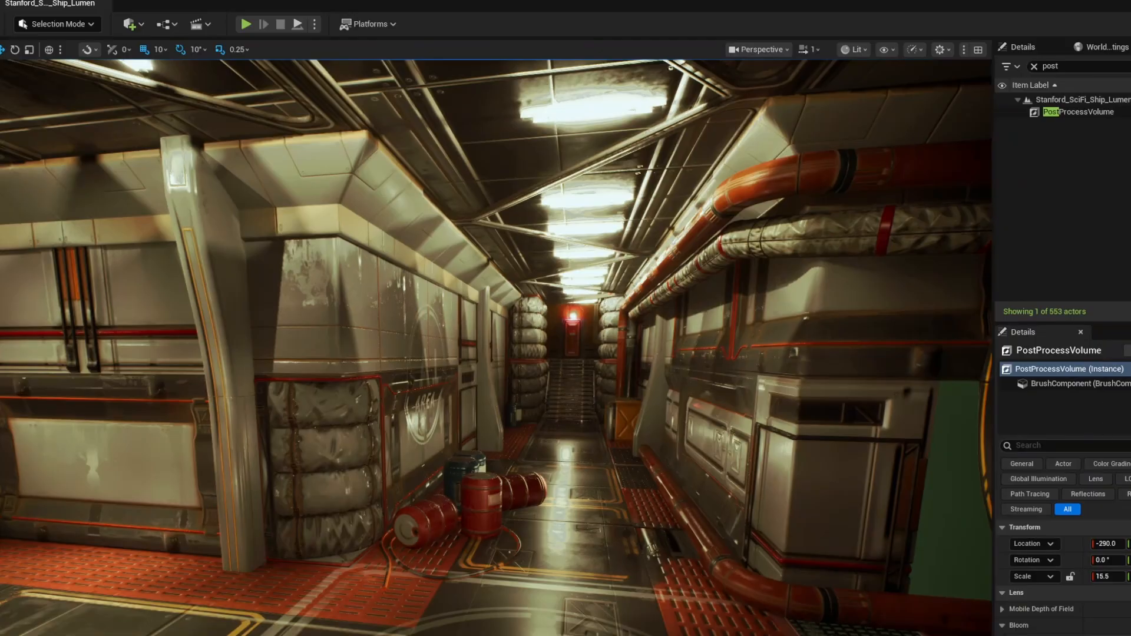
scroll(1064, 578, down, 4)
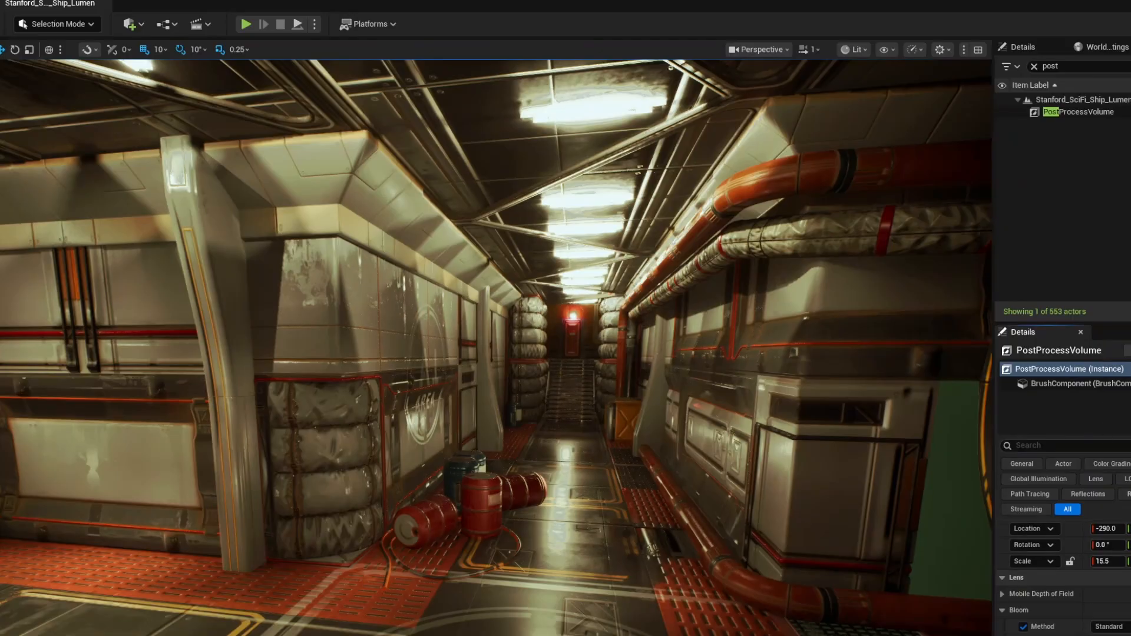
scroll(1064, 578, down, 6)
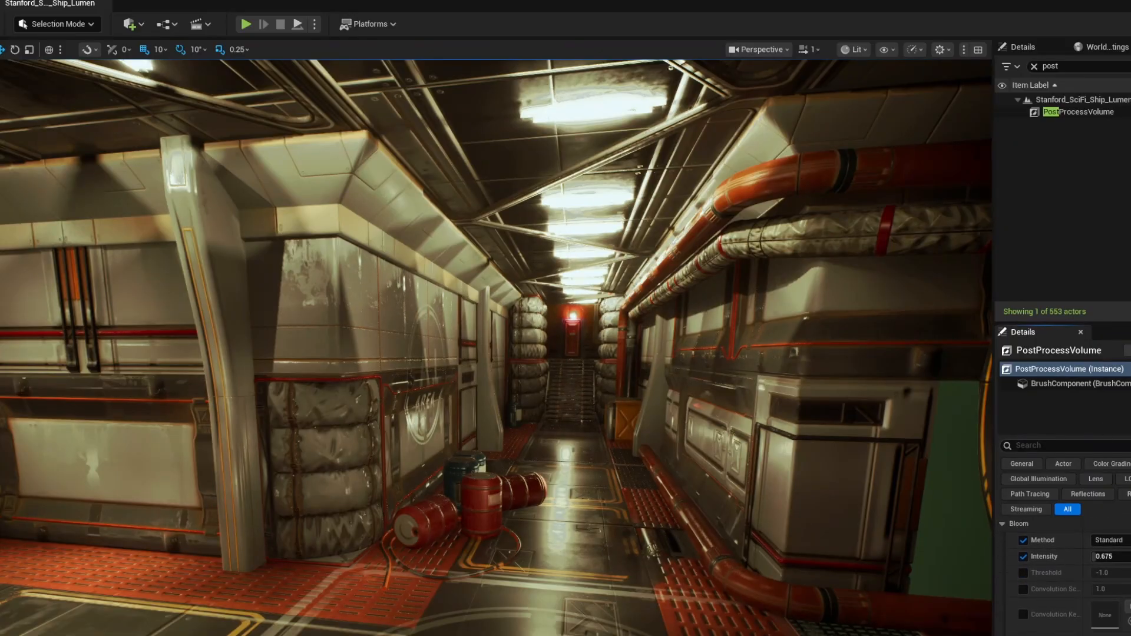
scroll(1064, 577, down, 5)
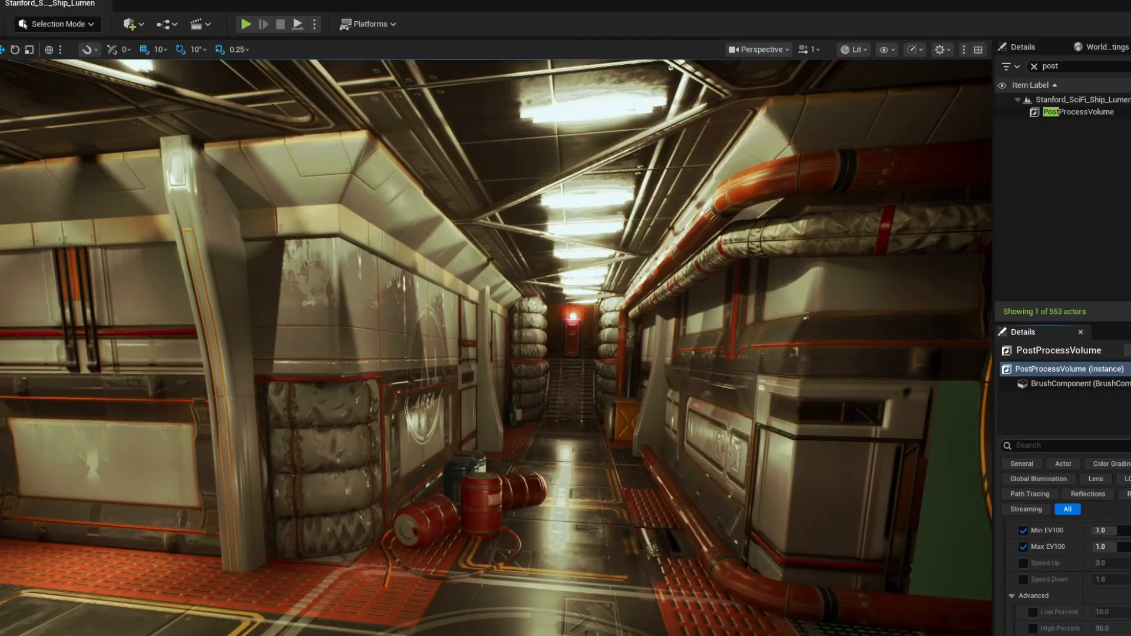
scroll(1064, 577, down, 3)
scroll(1063, 578, down, 1)
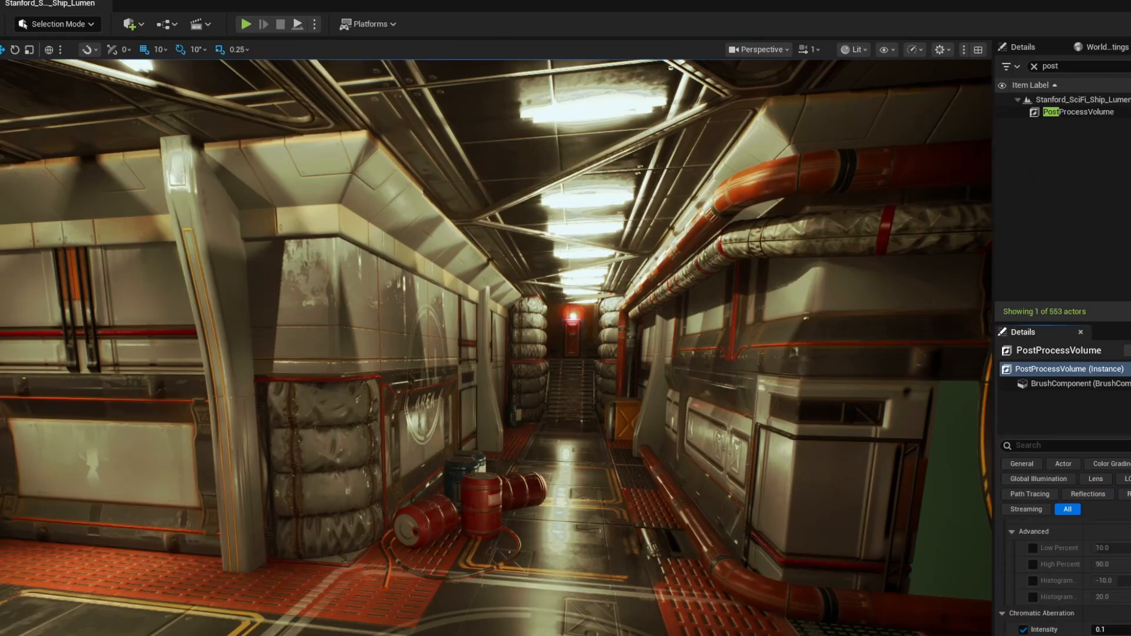
scroll(1063, 577, down, 3)
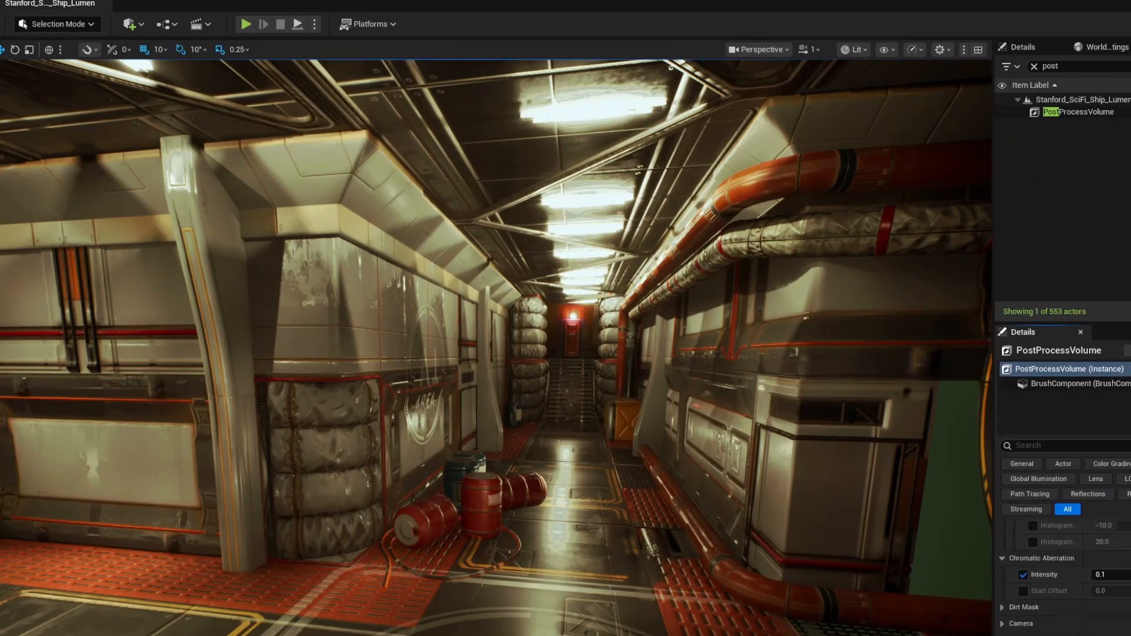
scroll(1063, 578, down, 3)
scroll(1063, 577, down, 2)
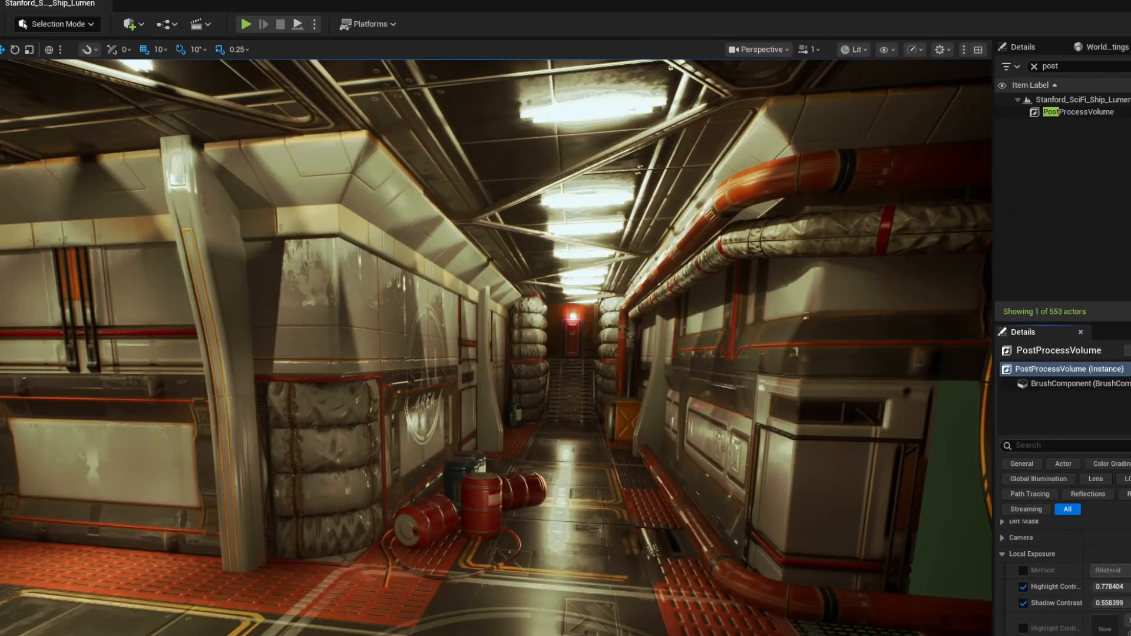
scroll(1064, 577, down, 3)
scroll(1064, 577, down, 5)
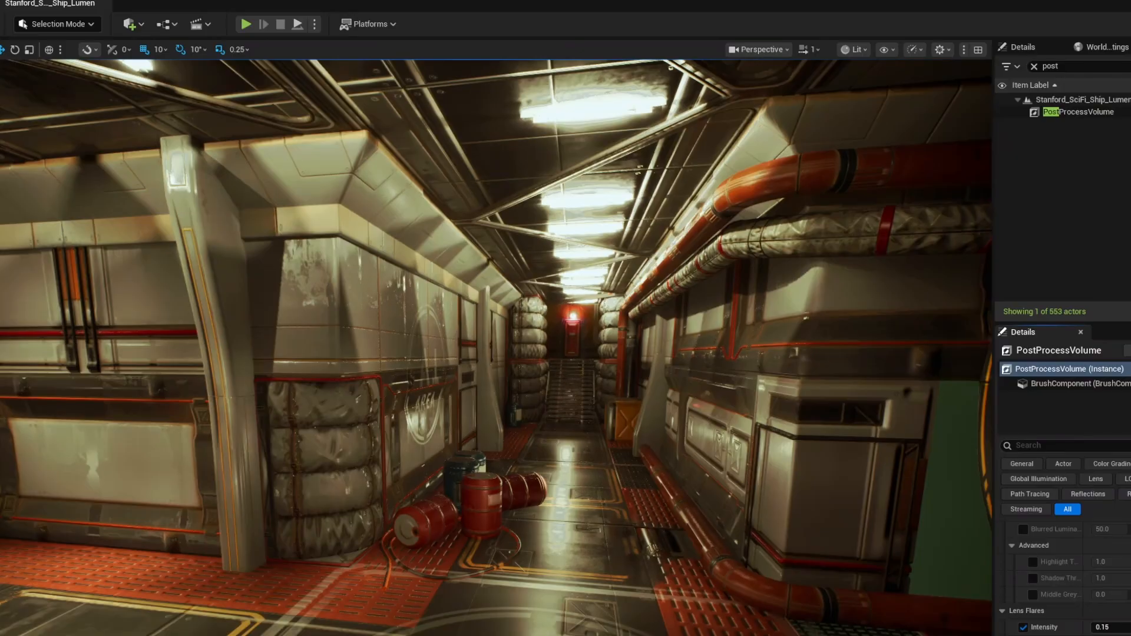
scroll(1063, 577, down, 2)
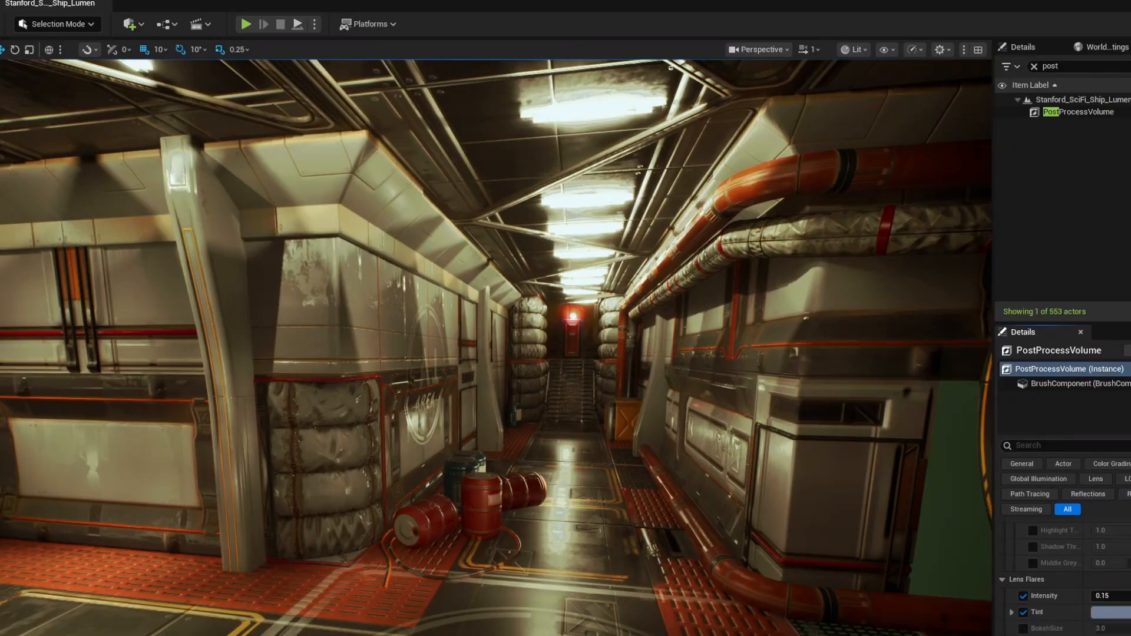
scroll(1064, 577, down, 2)
scroll(1063, 577, down, 5)
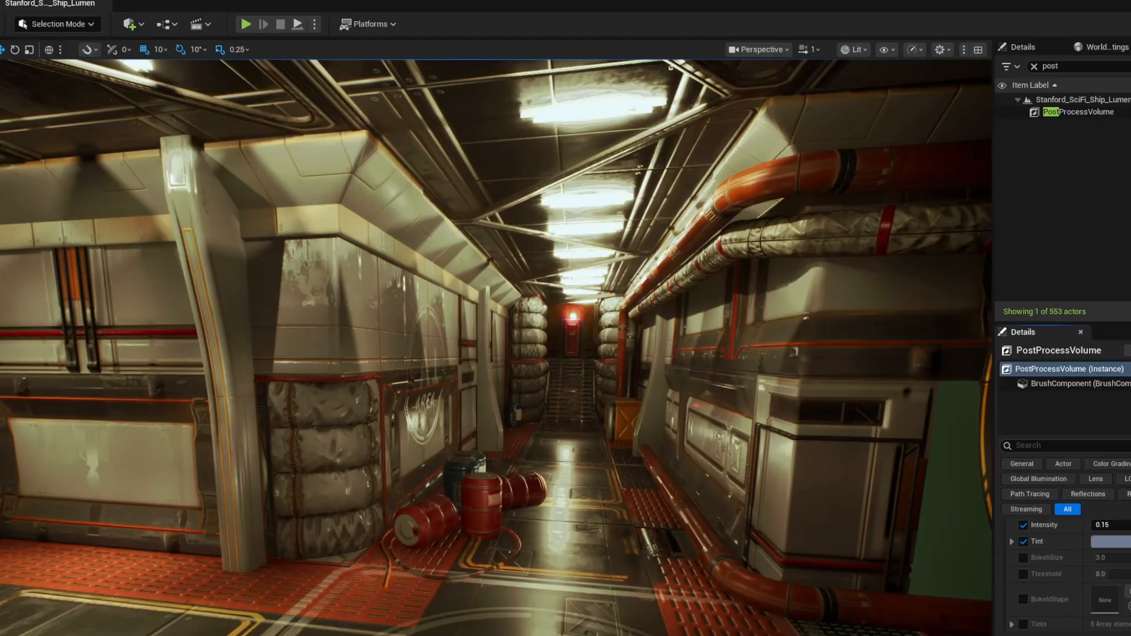
scroll(1064, 577, down, 2)
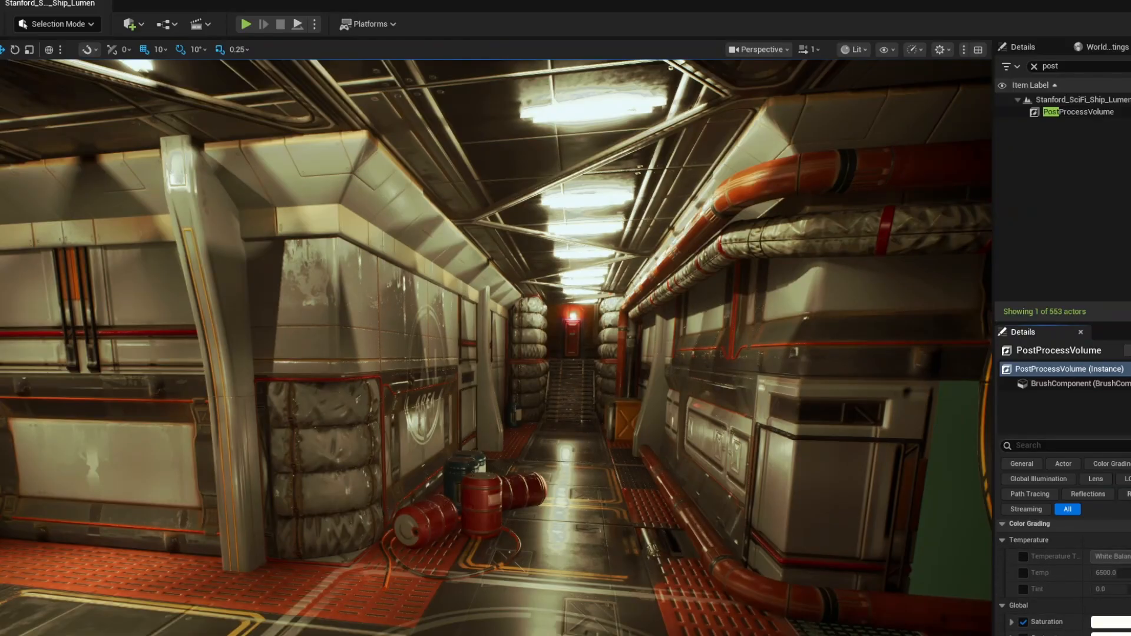
- Examine the PostProcessVolume's color grading settings, including global, highlights and blue correction, and its ambient occlusion settings
scroll(1064, 578, down, 2)
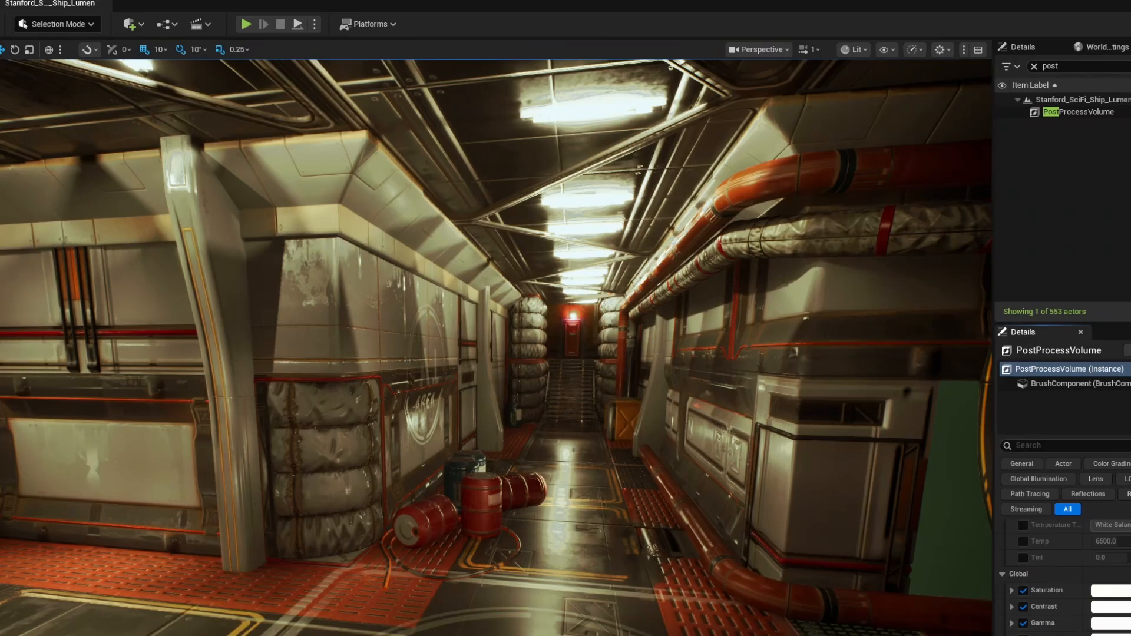
scroll(1055, 577, down, 10)
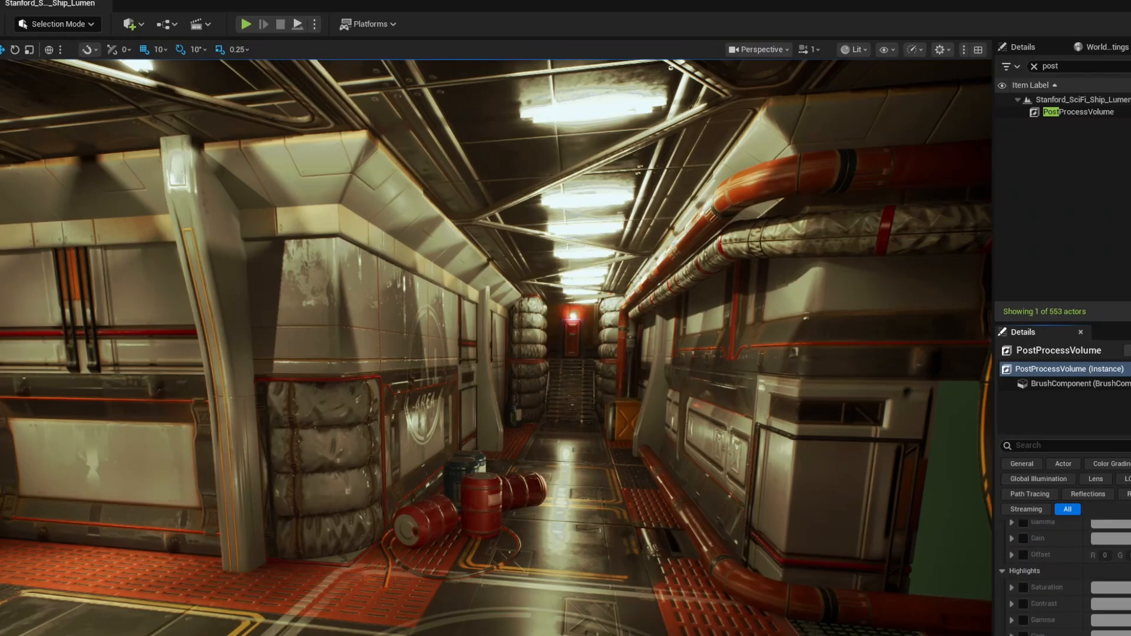
scroll(1061, 566, down, 2)
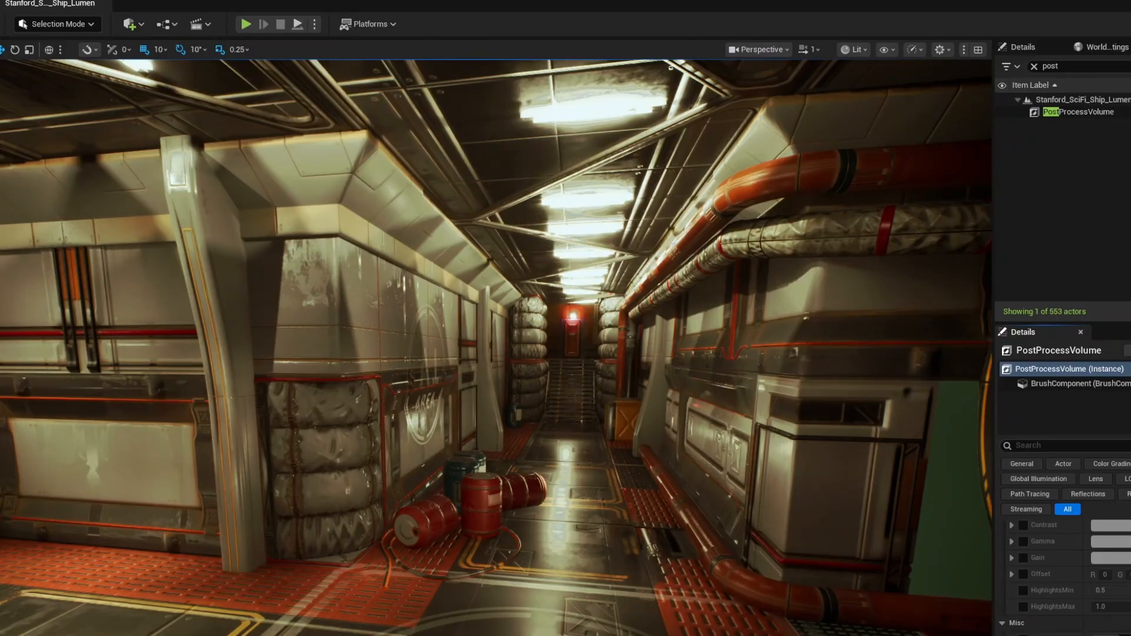
scroll(1060, 566, down, 1)
scroll(1061, 577, down, 1)
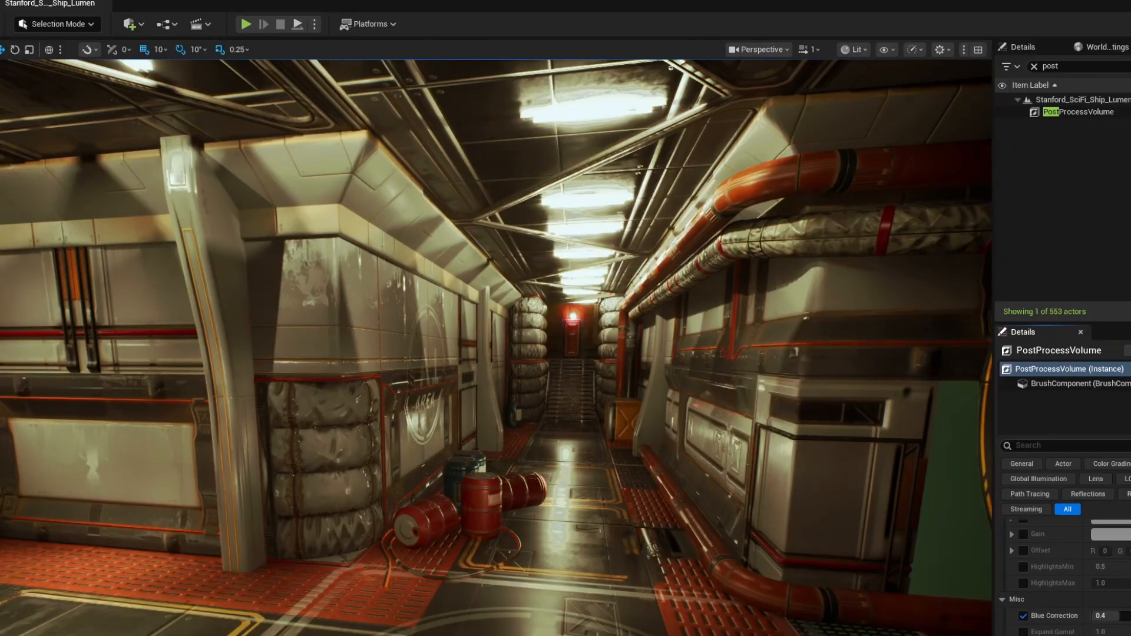
scroll(1061, 578, down, 5)
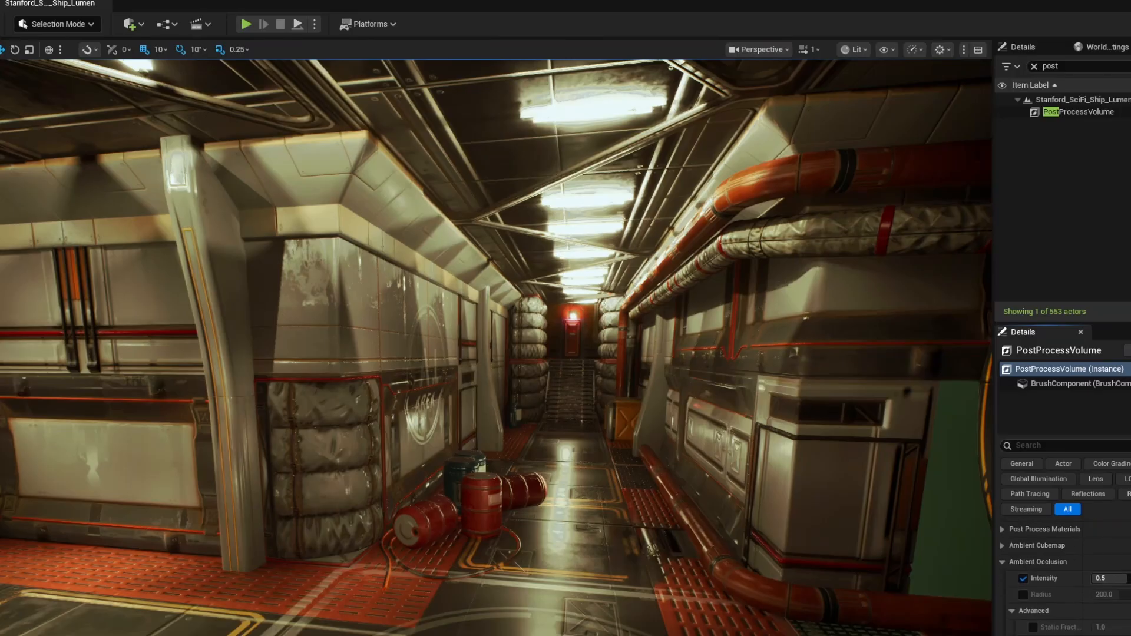
scroll(1060, 577, up, 10)
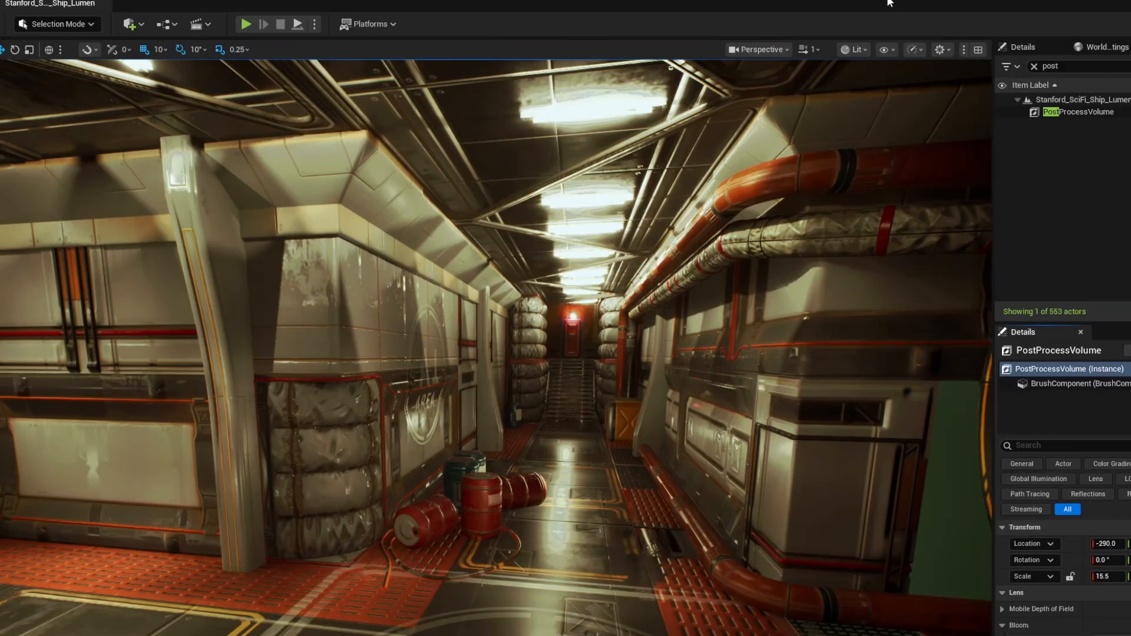
- Play the ship level in the editor, run the character through the corridor to view the post-processed look, and stop playing
click(246, 25)
click(454, 294)
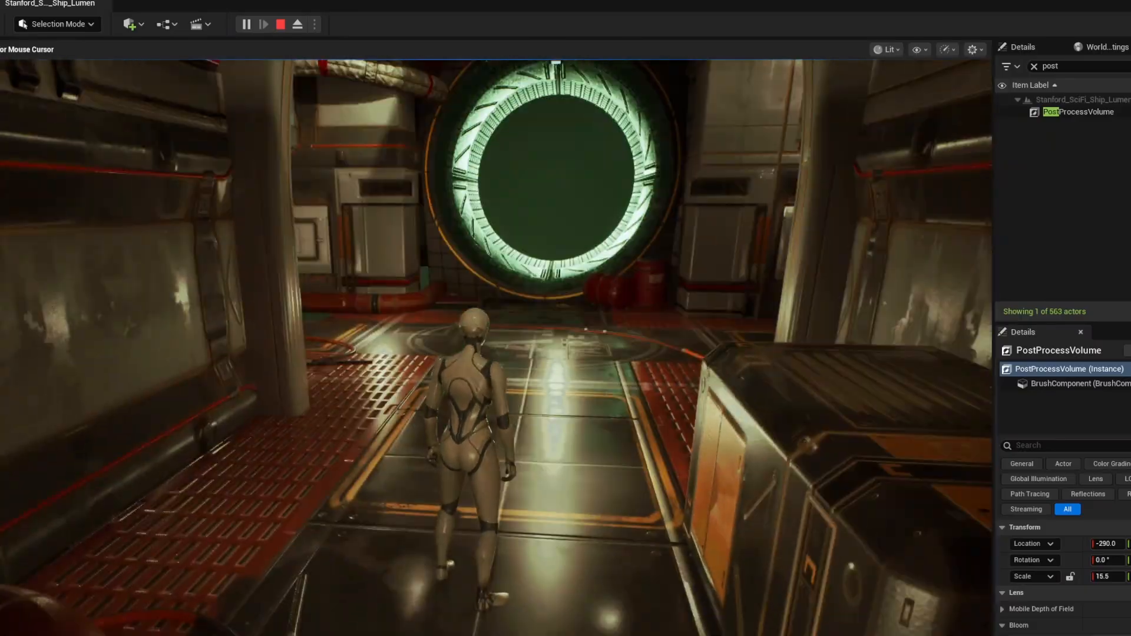
key(w)
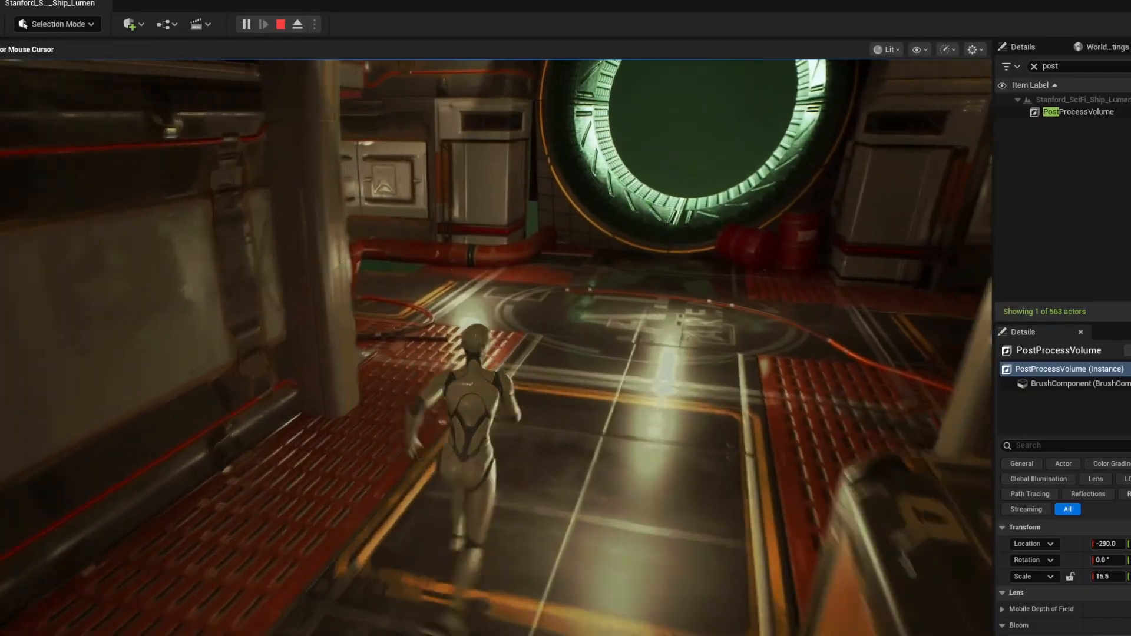
key(d)
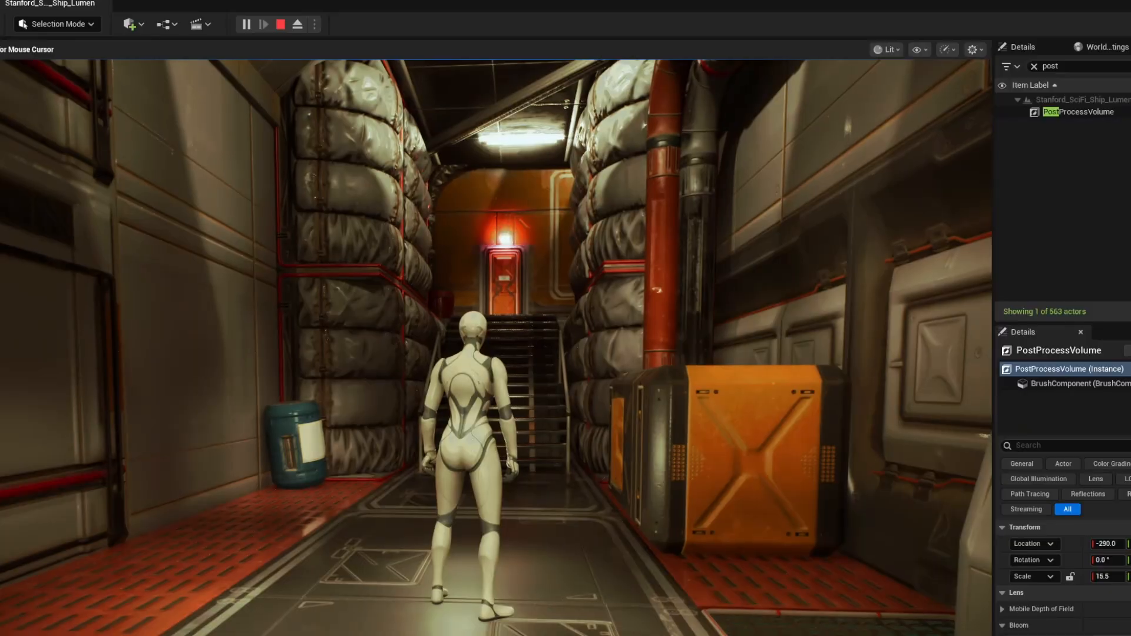
key(Escape)
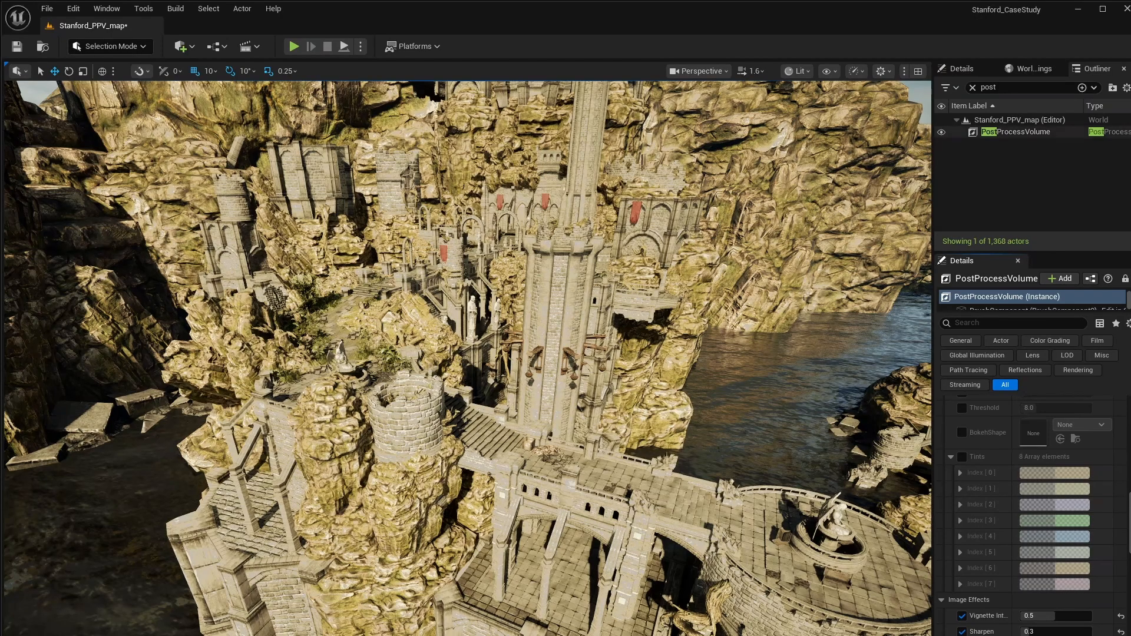
- Compare the Stanford_PPV_map castle scene with the PostProcessVolume hidden and shown, and examine its bloom and exposure settings
click(941, 132)
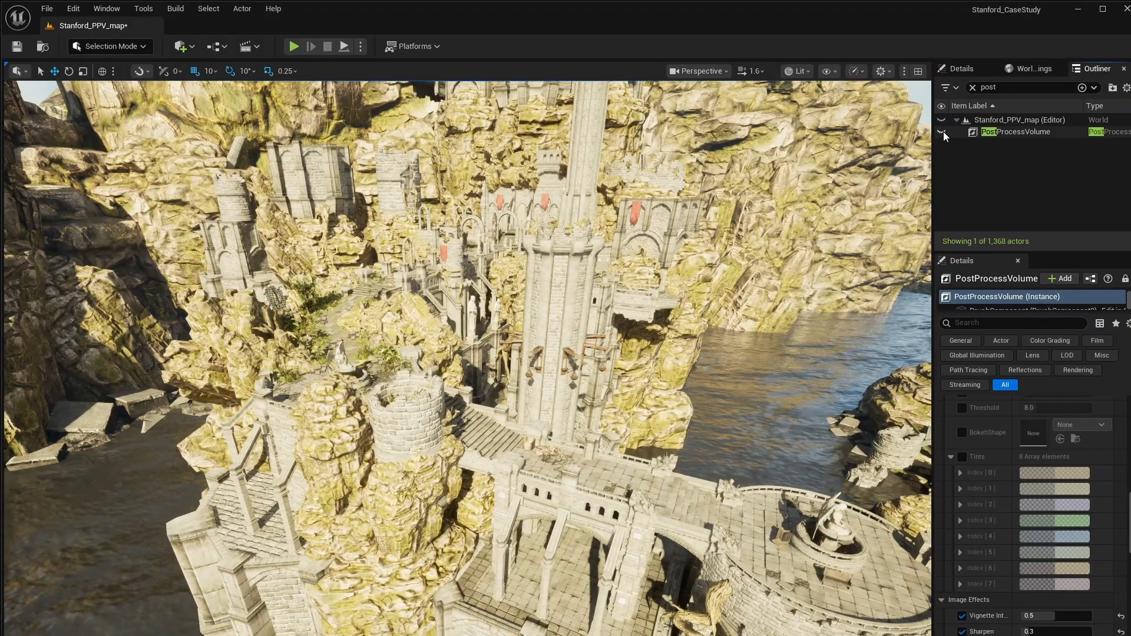
click(942, 132)
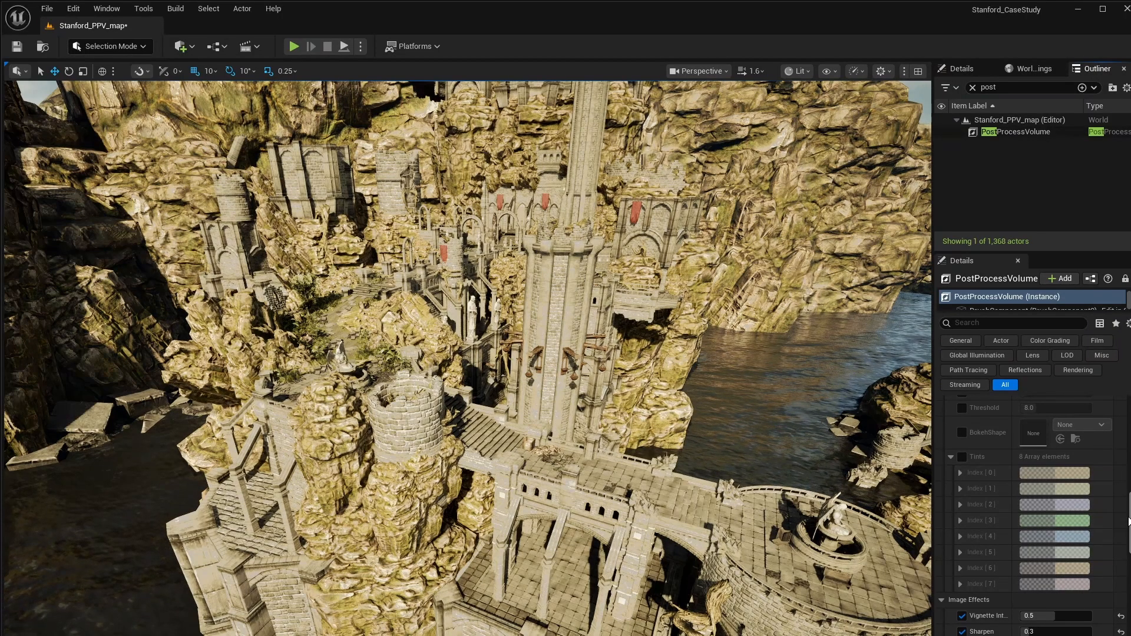
scroll(1031, 519, up, 5)
scroll(960, 578, up, 5)
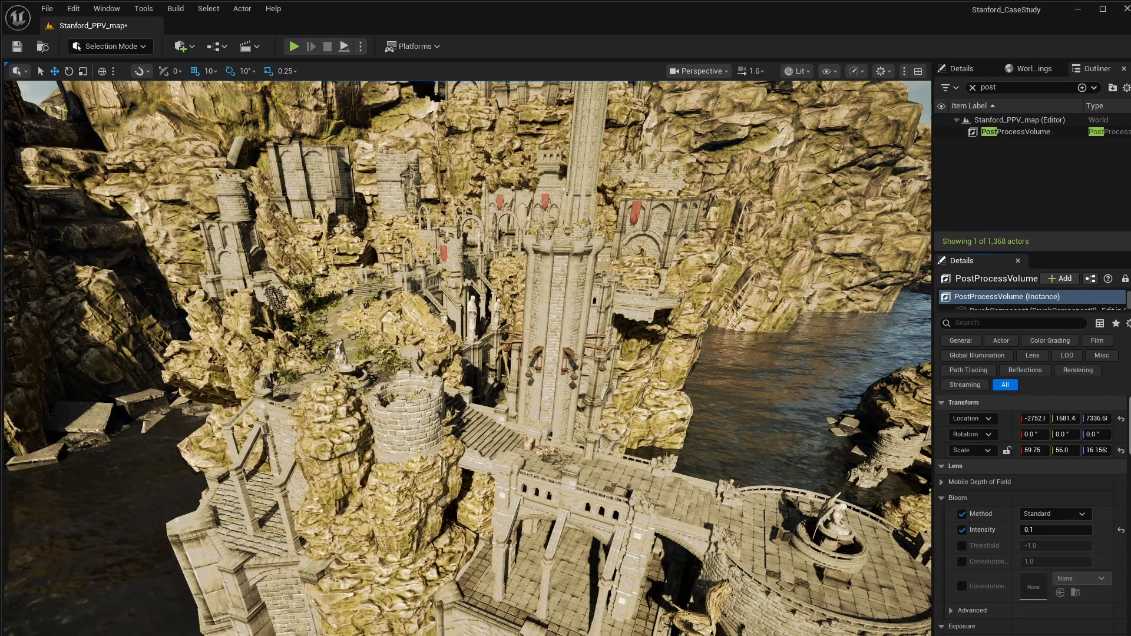
scroll(960, 578, down, 2)
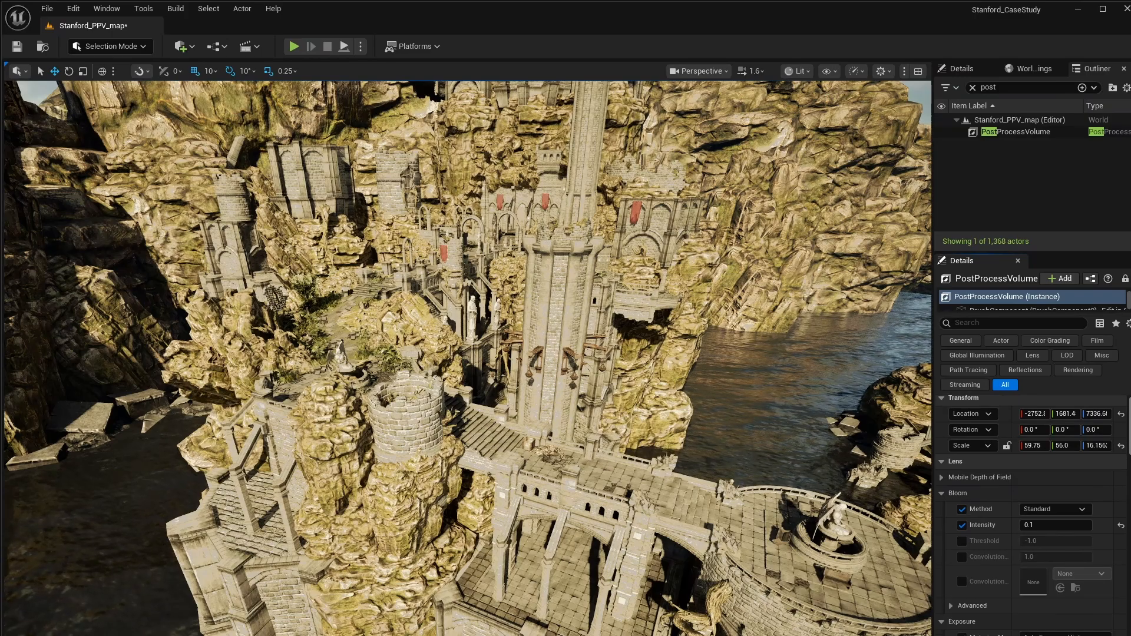
scroll(961, 473, down, 2)
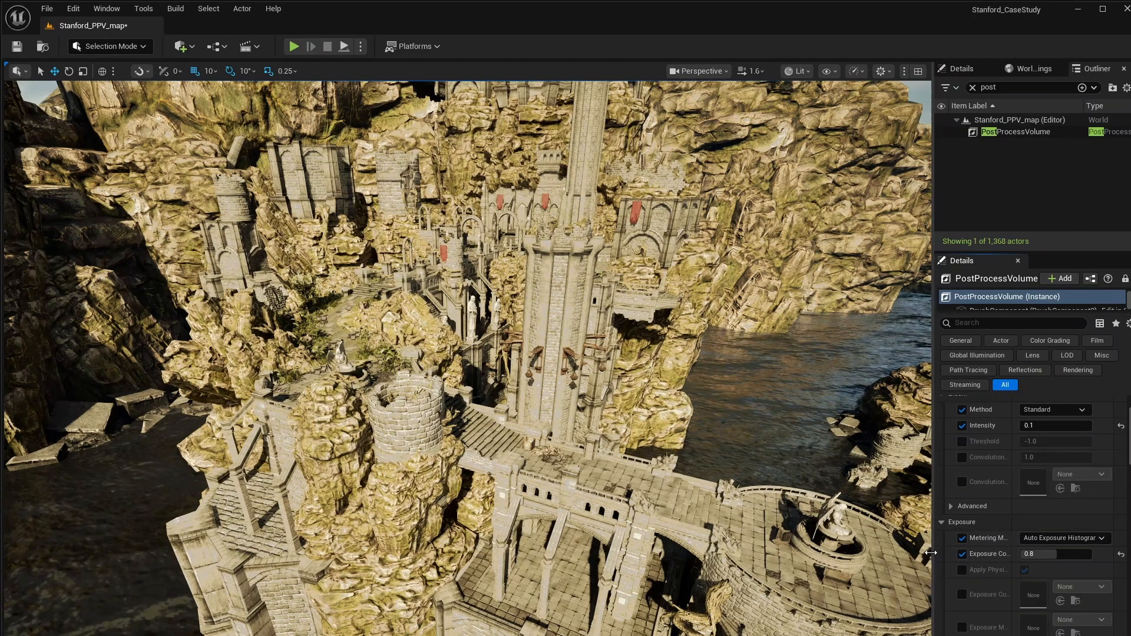
- Widen the details area and compare the castle scene with the Exposure Compensation override disabled and enabled, leaving it enabled
drag(934, 552, 800, 583)
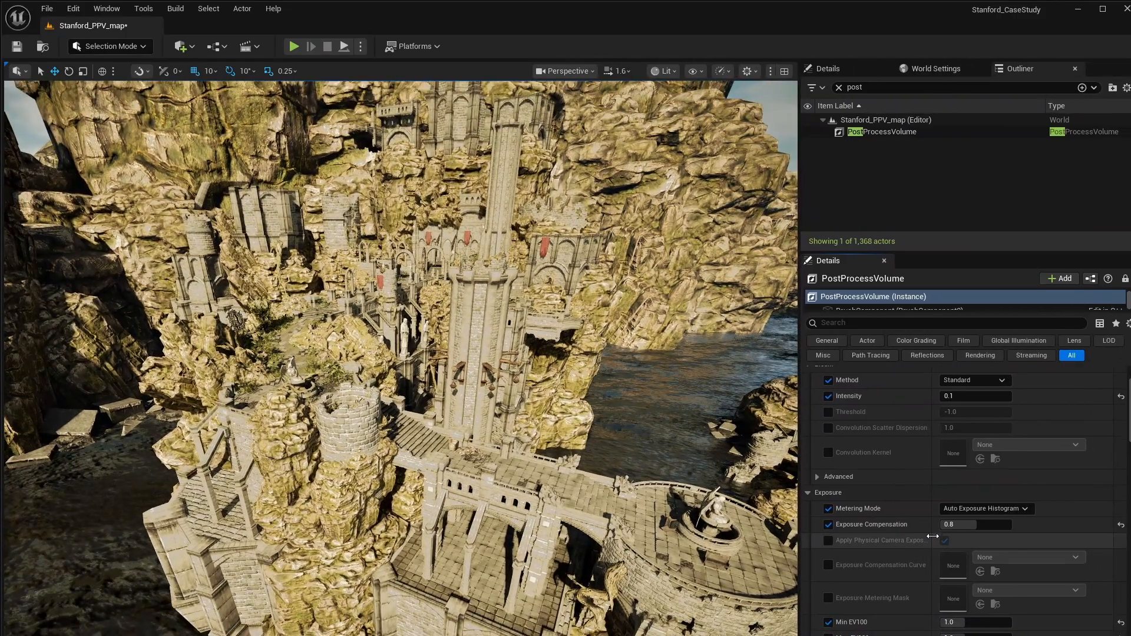
click(827, 523)
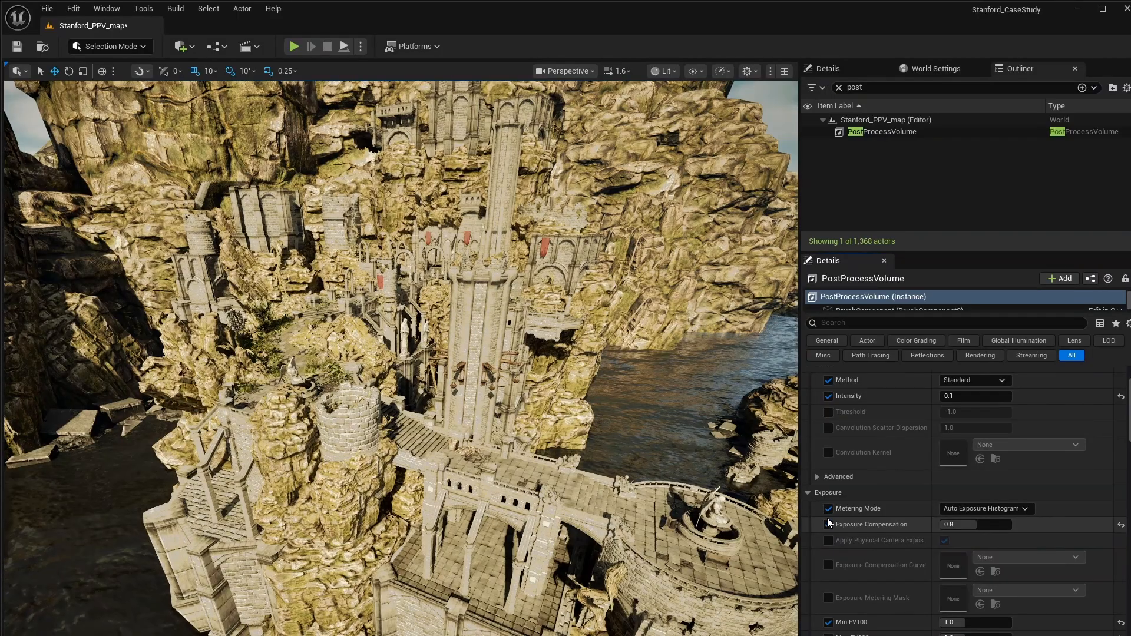
click(827, 525)
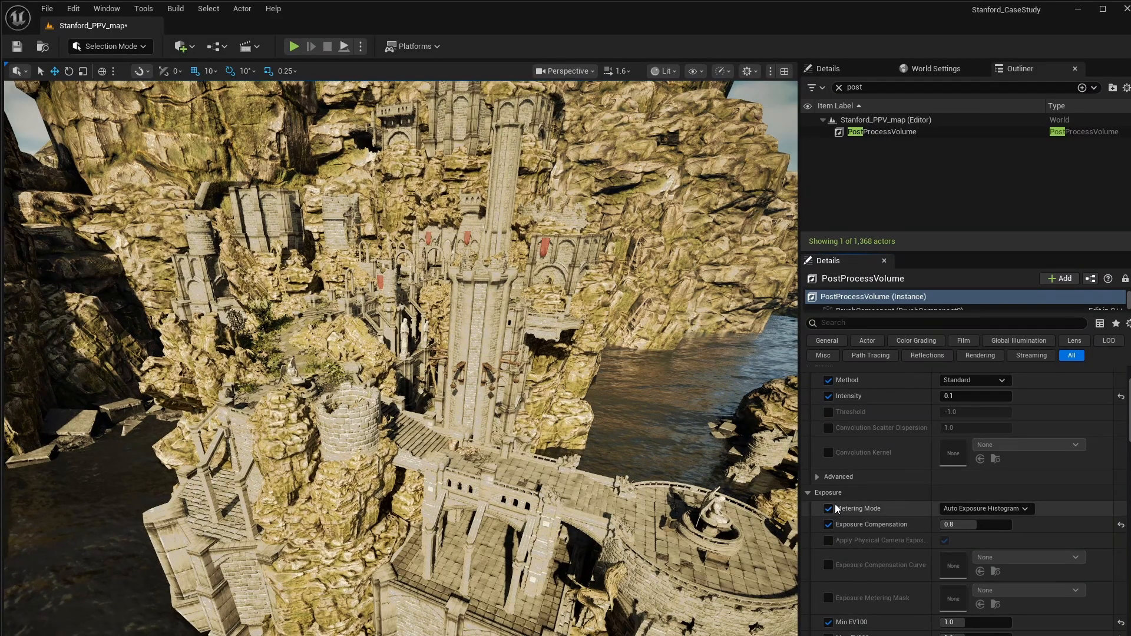
click(831, 524)
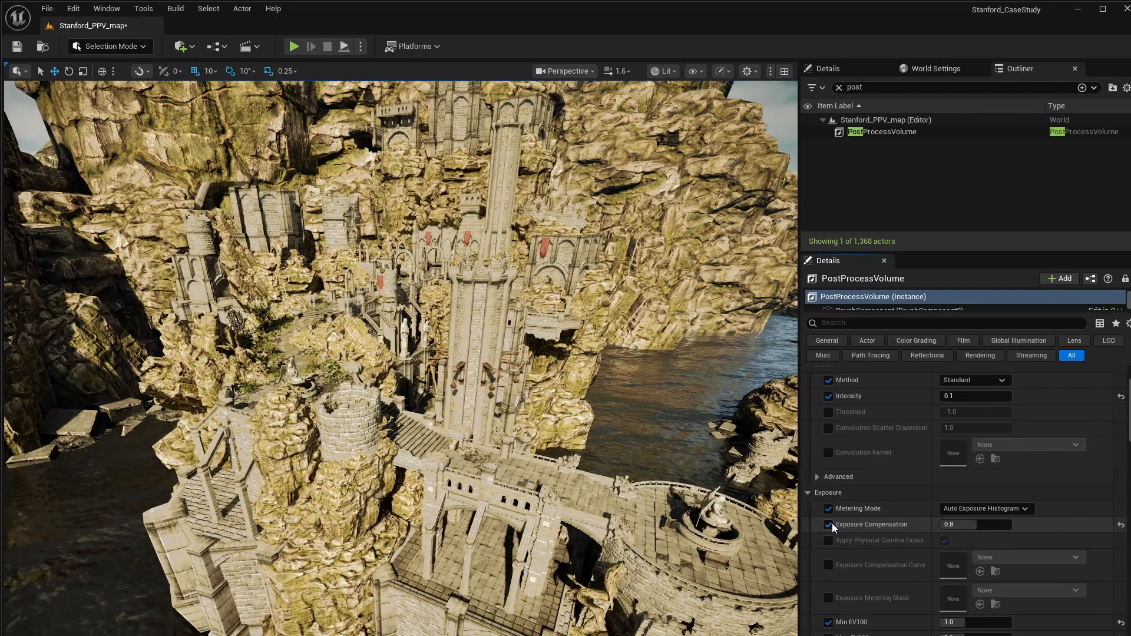
click(828, 524)
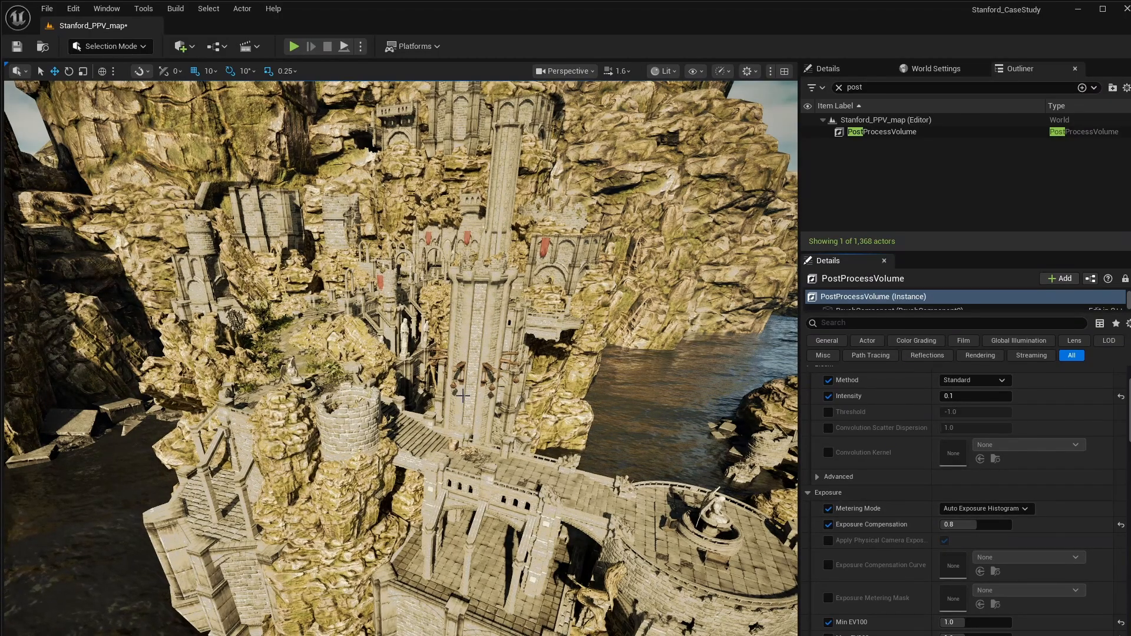
click(829, 524)
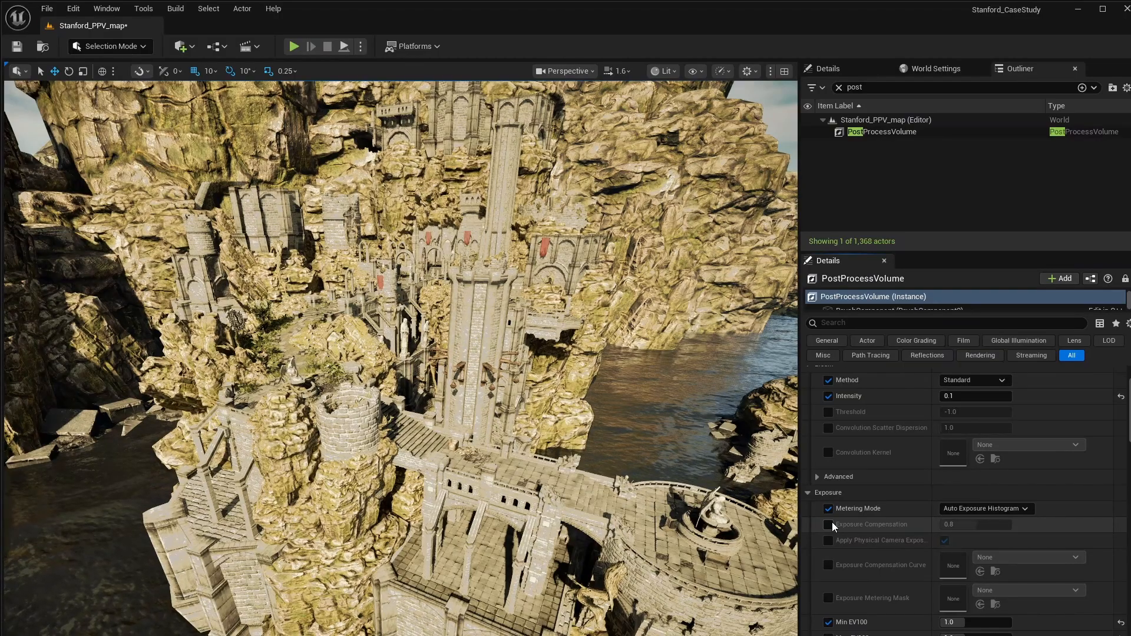
click(830, 524)
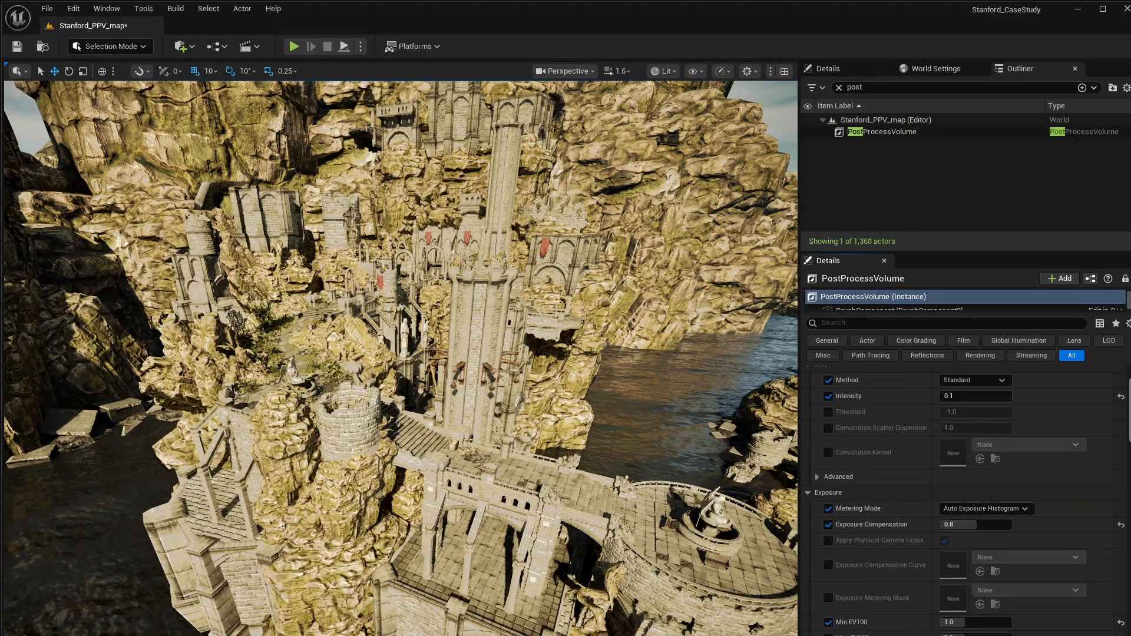
- Compare the castle scene with the Local Exposure Highlight Contrast override disabled and enabled, leaving it enabled
scroll(966, 498, down, 10)
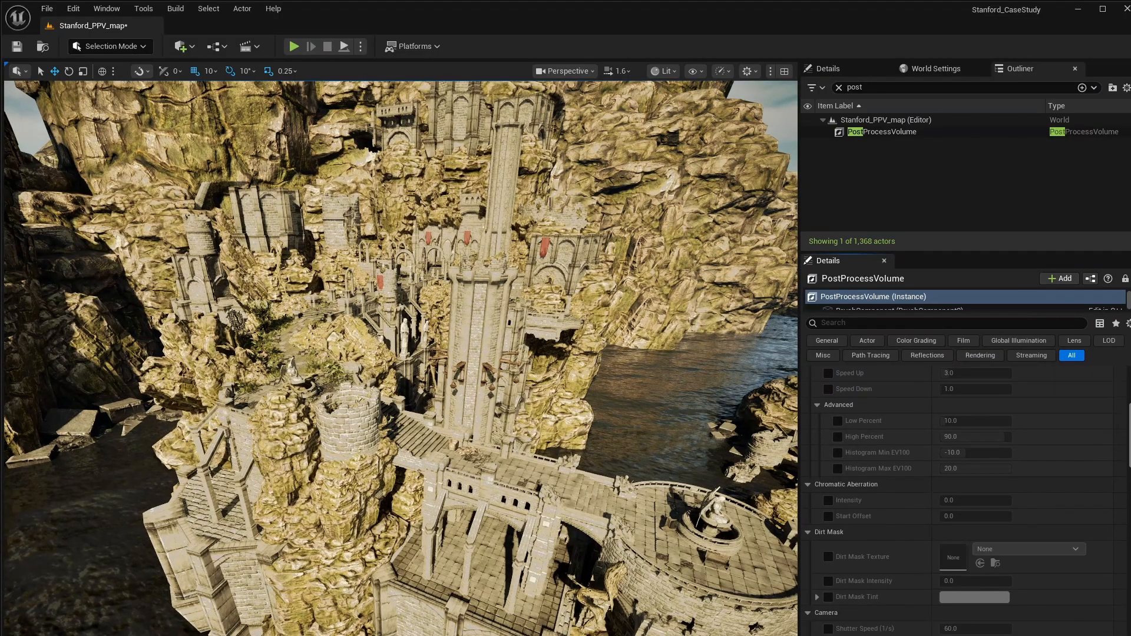
scroll(966, 501, down, 10)
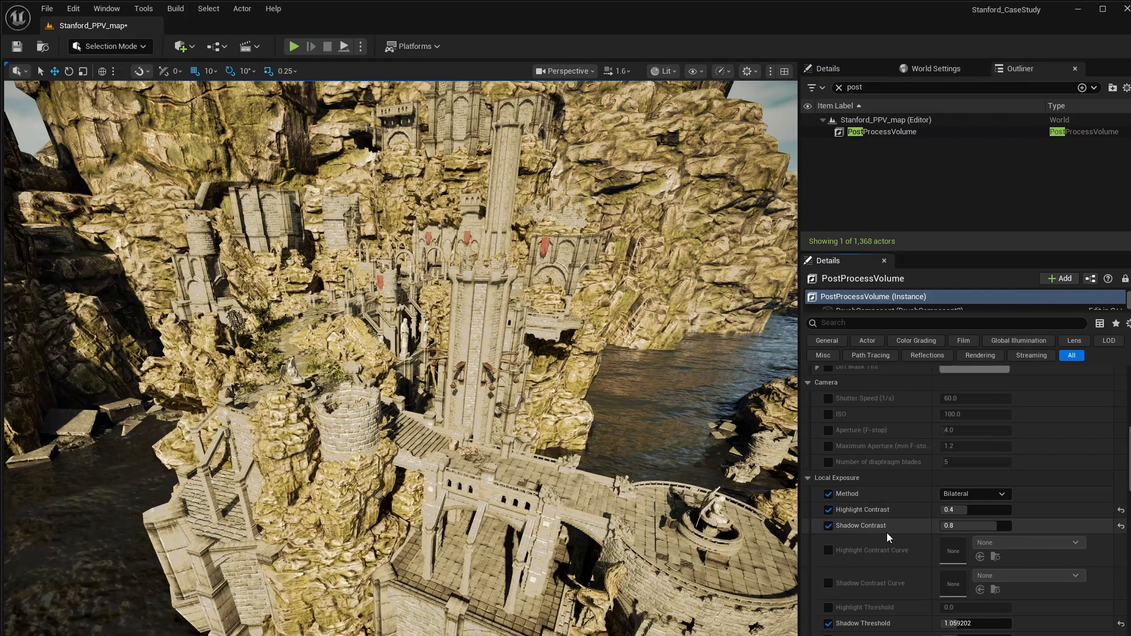
click(829, 513)
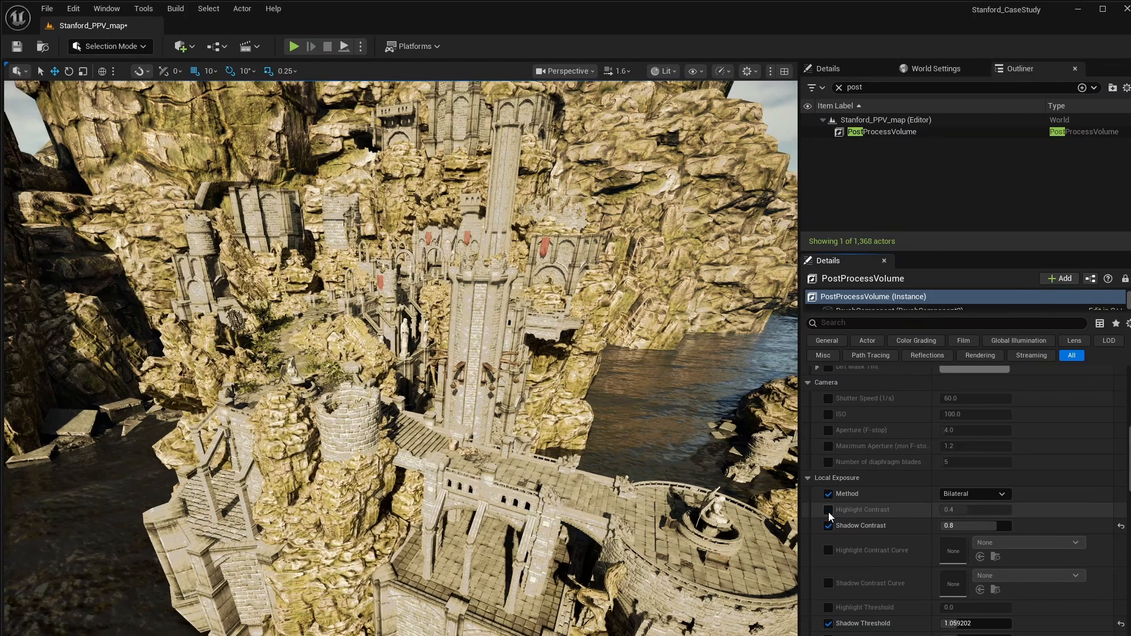
click(829, 513)
click(829, 512)
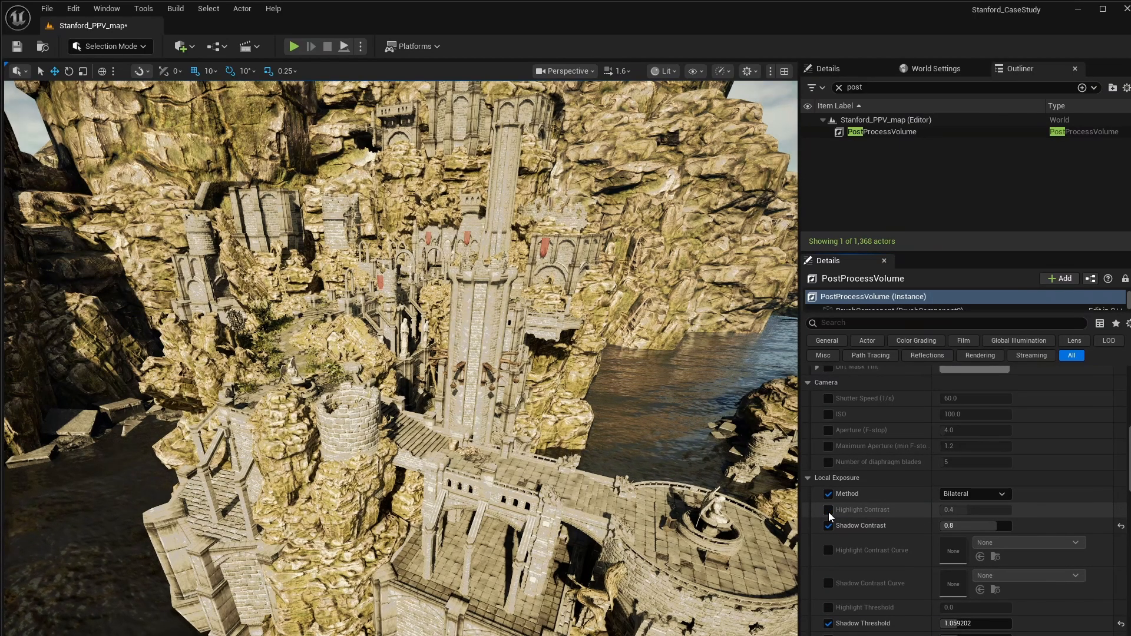
click(829, 512)
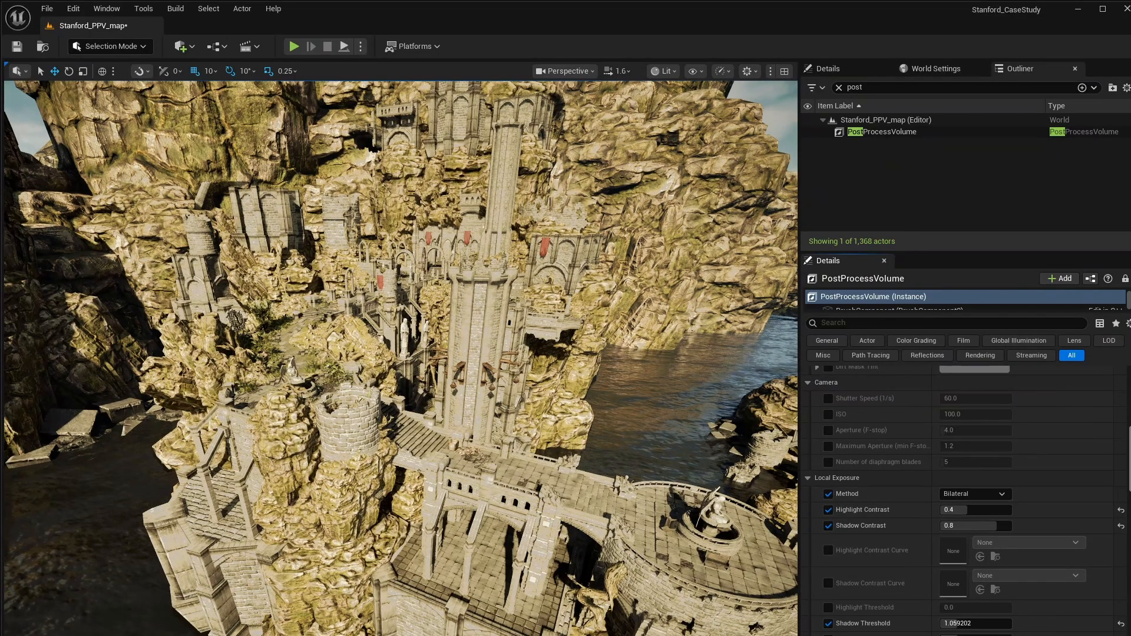
- Disable the Highlight Contrast override, fly closer to the castle walls, re-enable it, and view the courtyard and leaning tower
scroll(965, 501, down, 1)
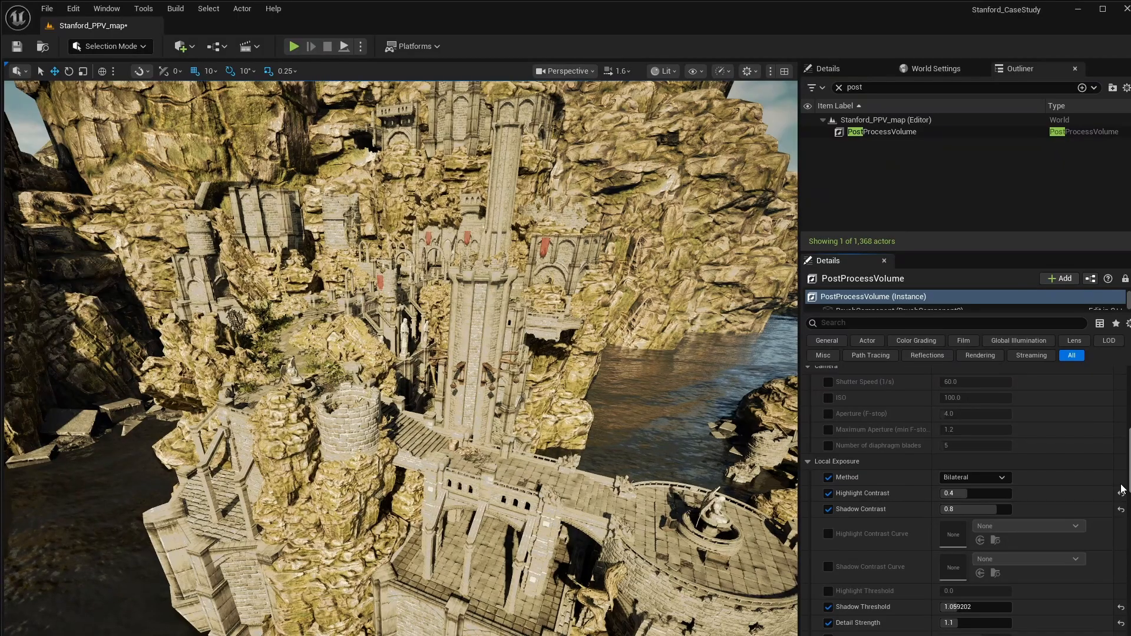
click(828, 493)
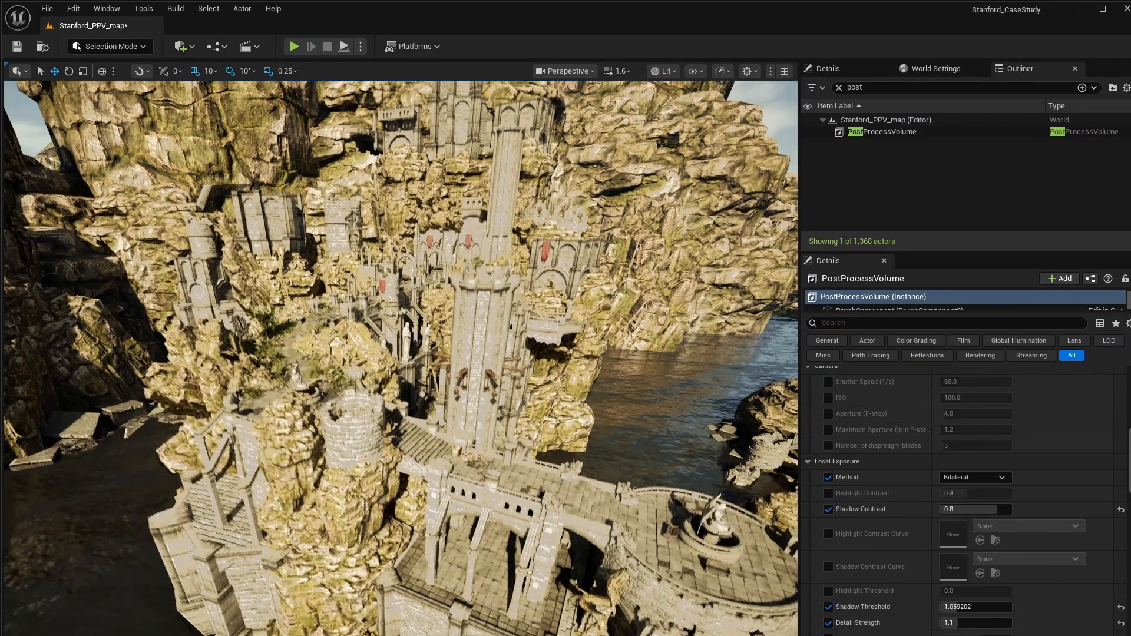
right_drag(400, 358, 282, 360)
key(w)
right_drag(518, 519, 596, 527)
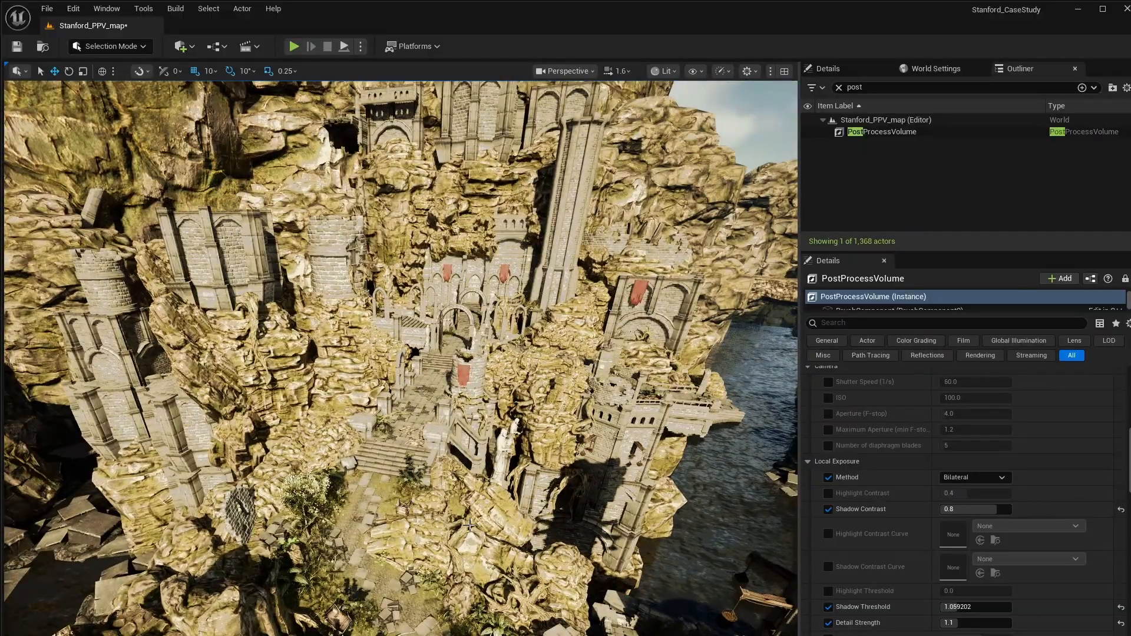
click(829, 493)
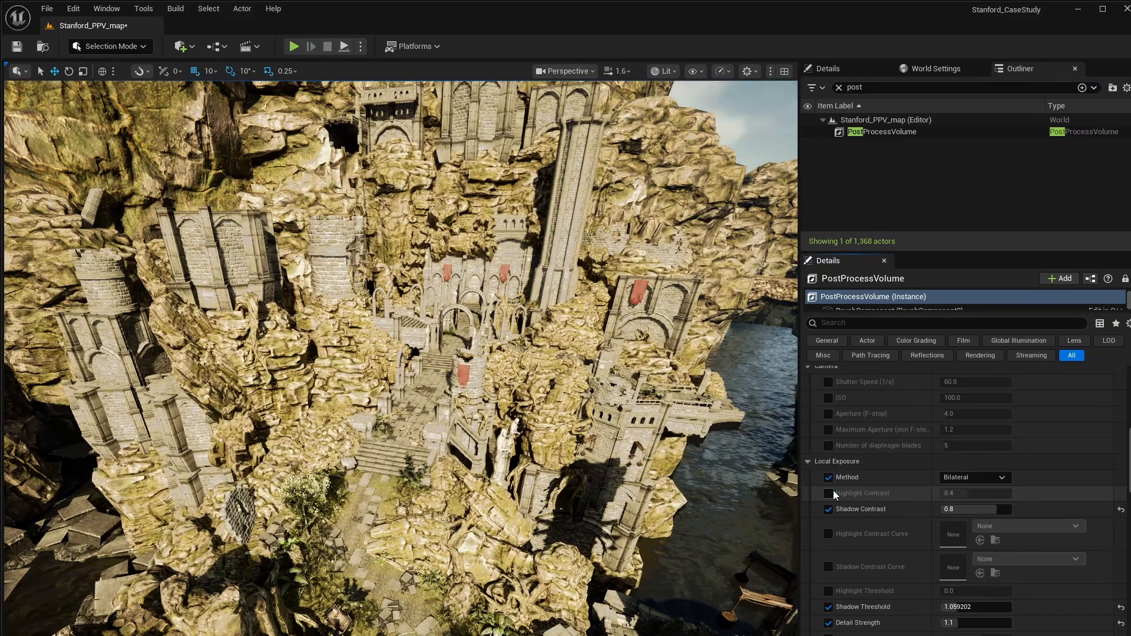
right_drag(560, 436, 737, 566)
right_drag(560, 437, 459, 383)
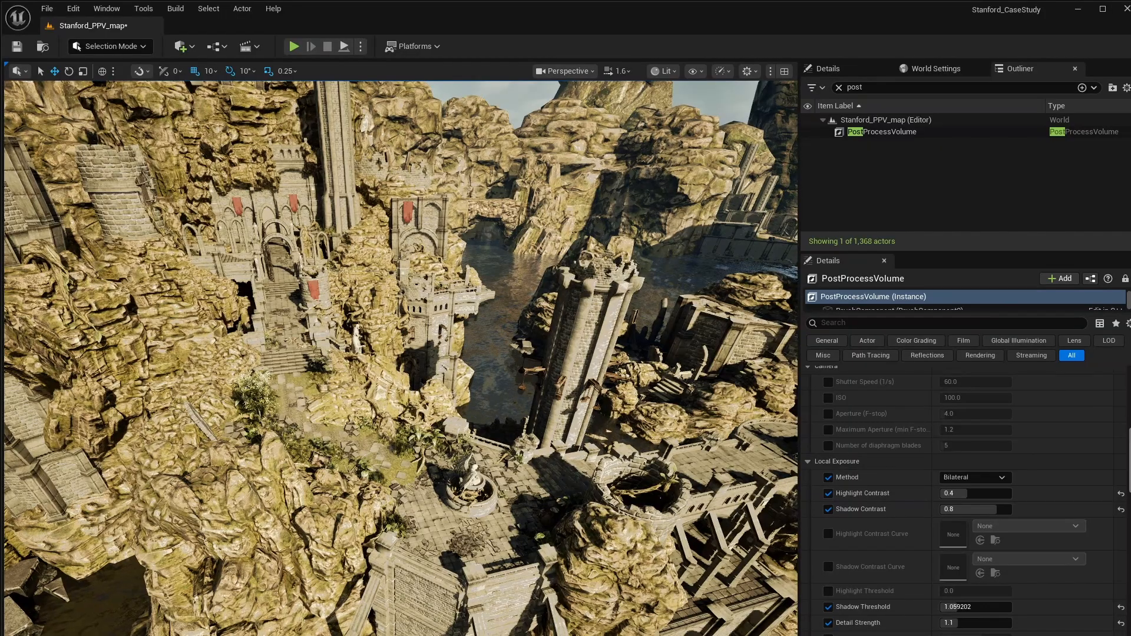
- Compare the castle scene with the Vignette Intensity override in Image Effects disabled and enabled, leaving it enabled
scroll(967, 500, down, 10)
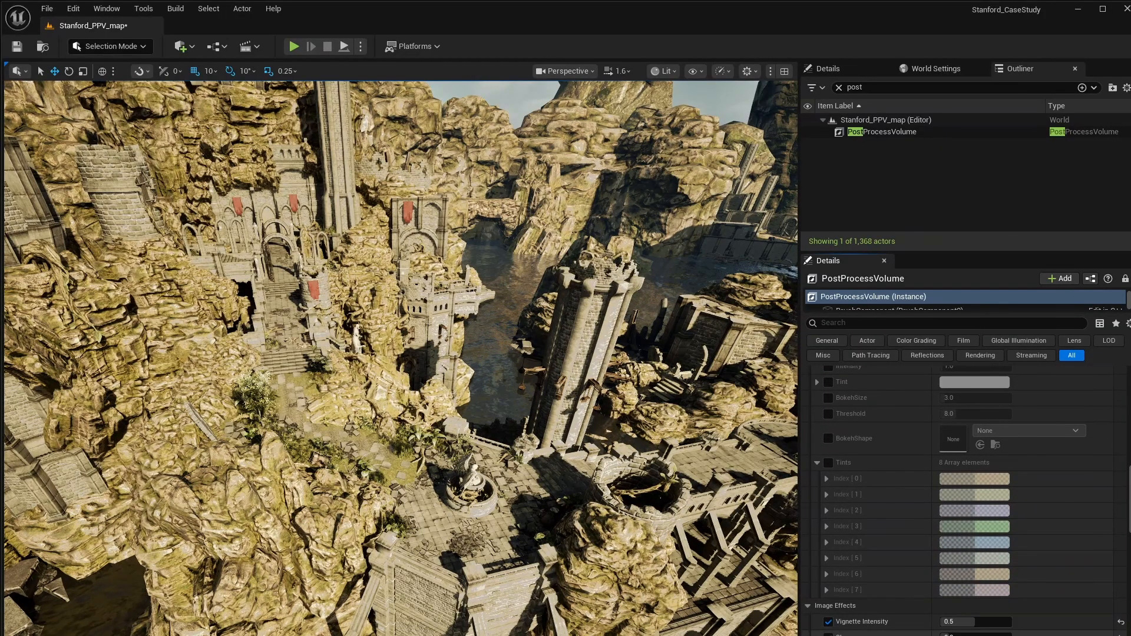
click(828, 622)
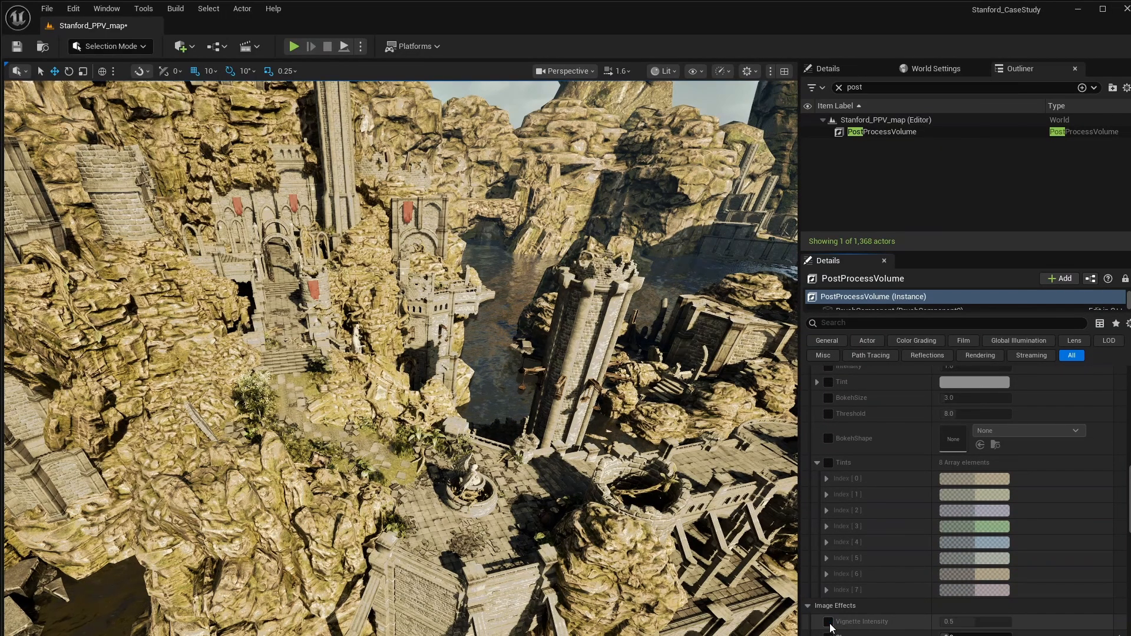
click(829, 622)
click(829, 622)
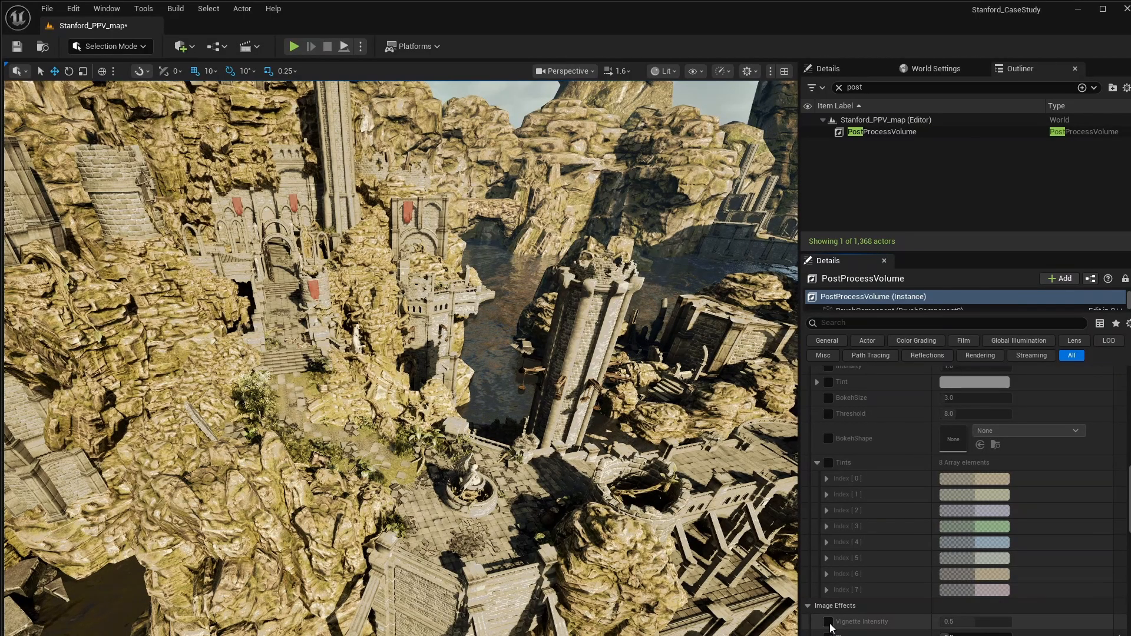
click(829, 622)
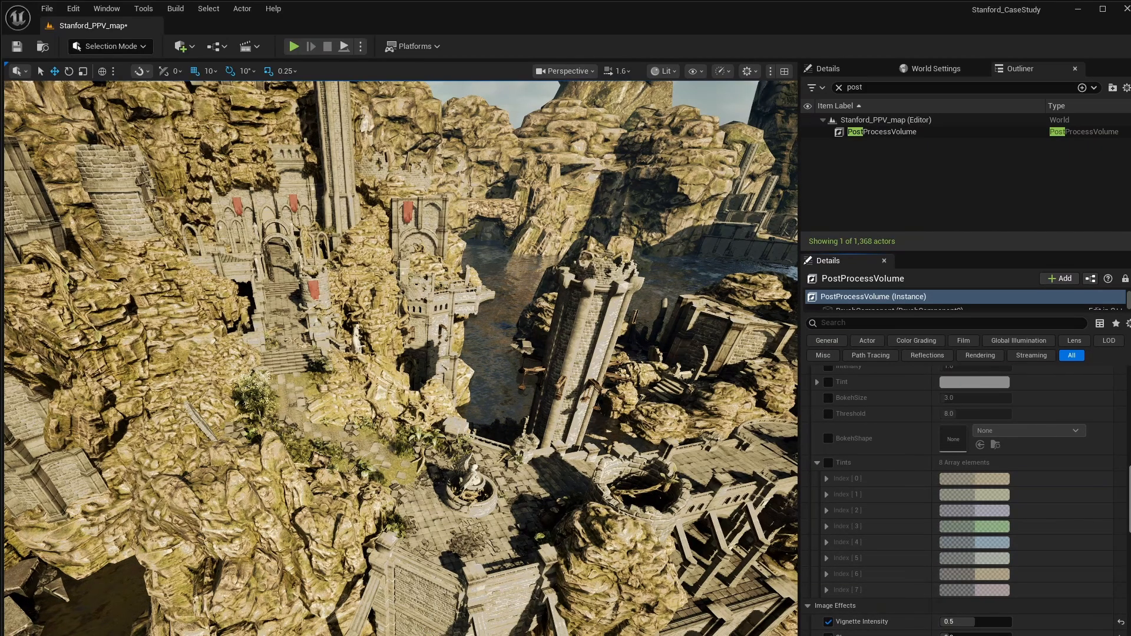
- Examine the Global color grading values for Contrast, Saturation and Gain, collapsing each one again
scroll(934, 539, down, 10)
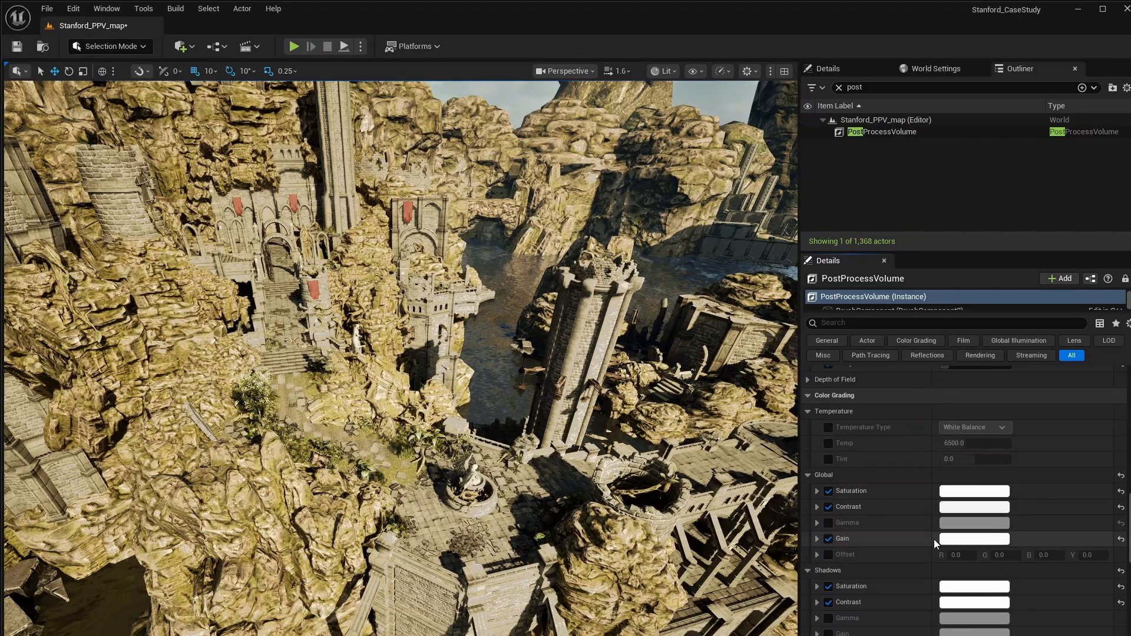
click(817, 506)
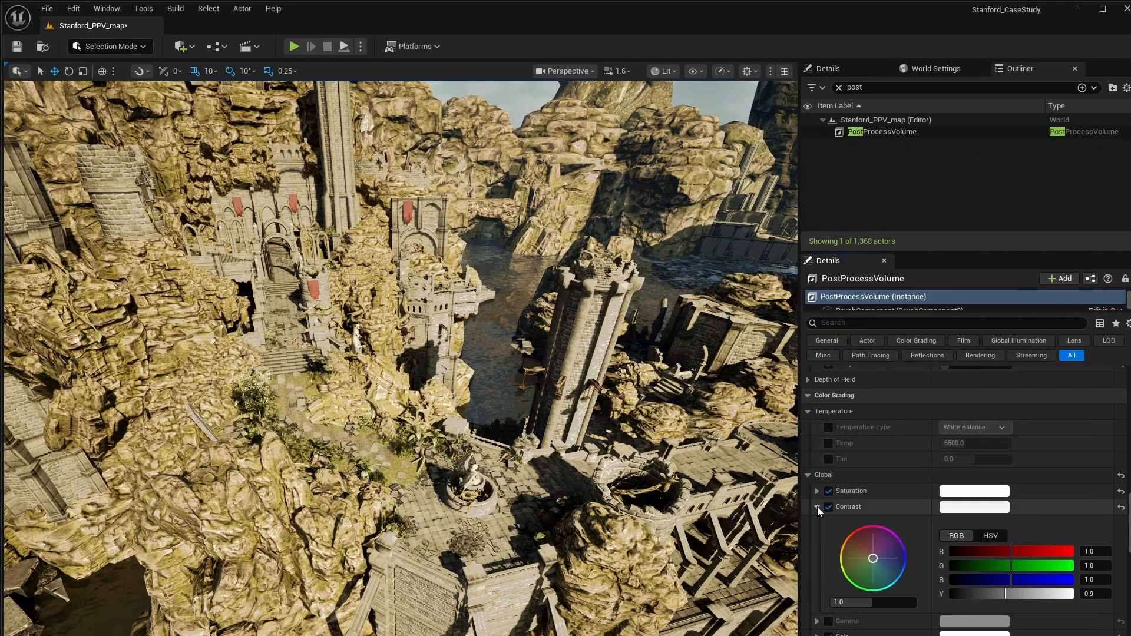
click(818, 507)
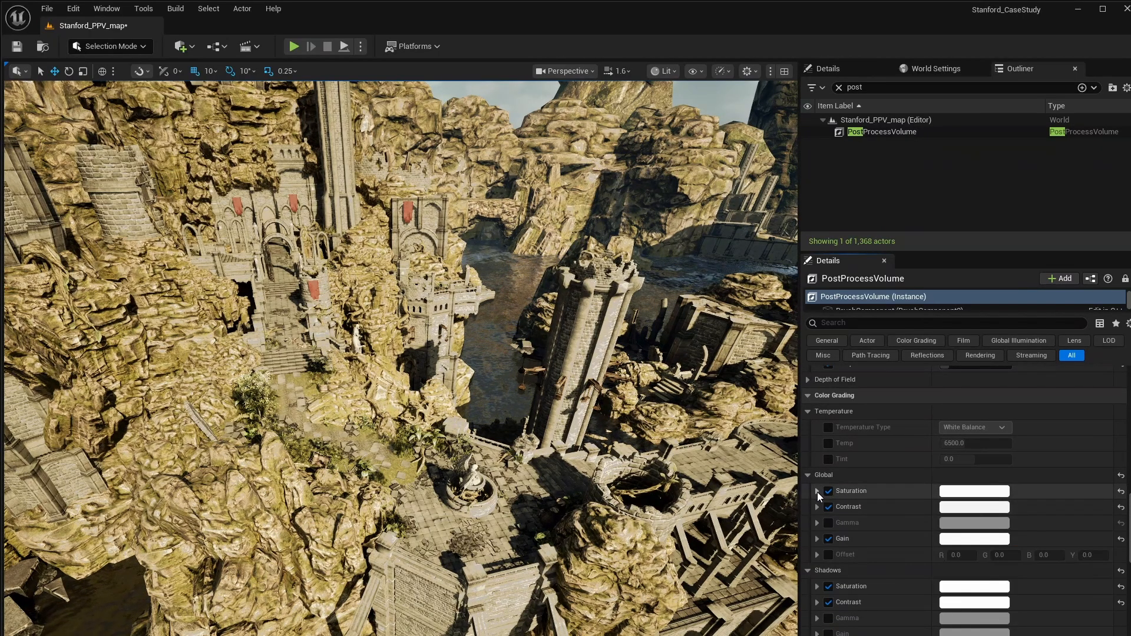
click(818, 491)
click(818, 491)
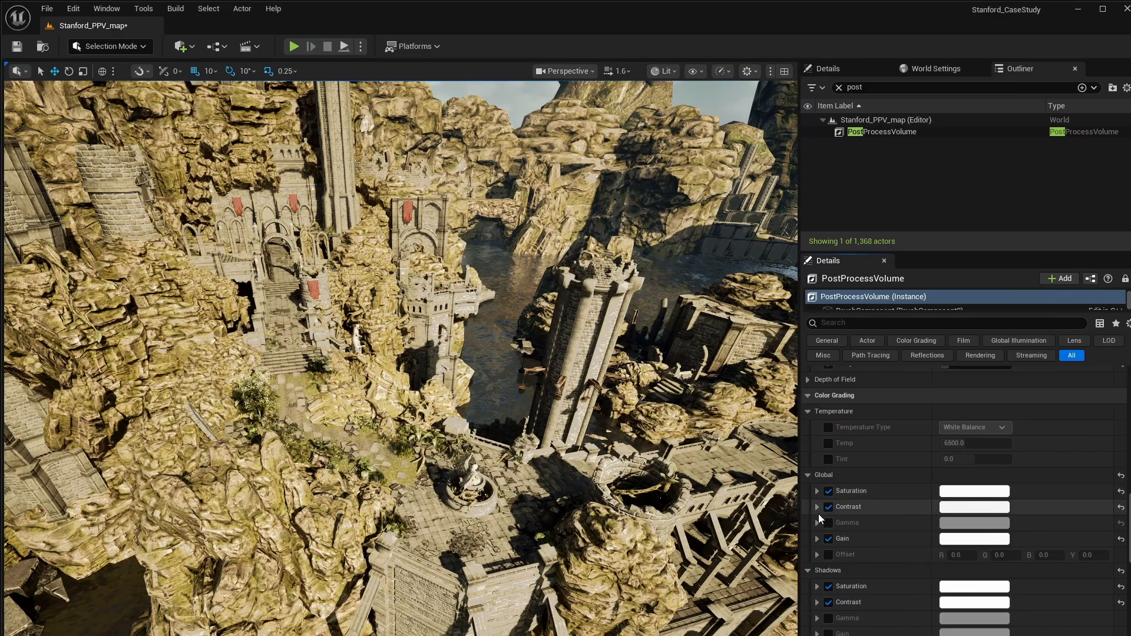
click(817, 539)
click(818, 539)
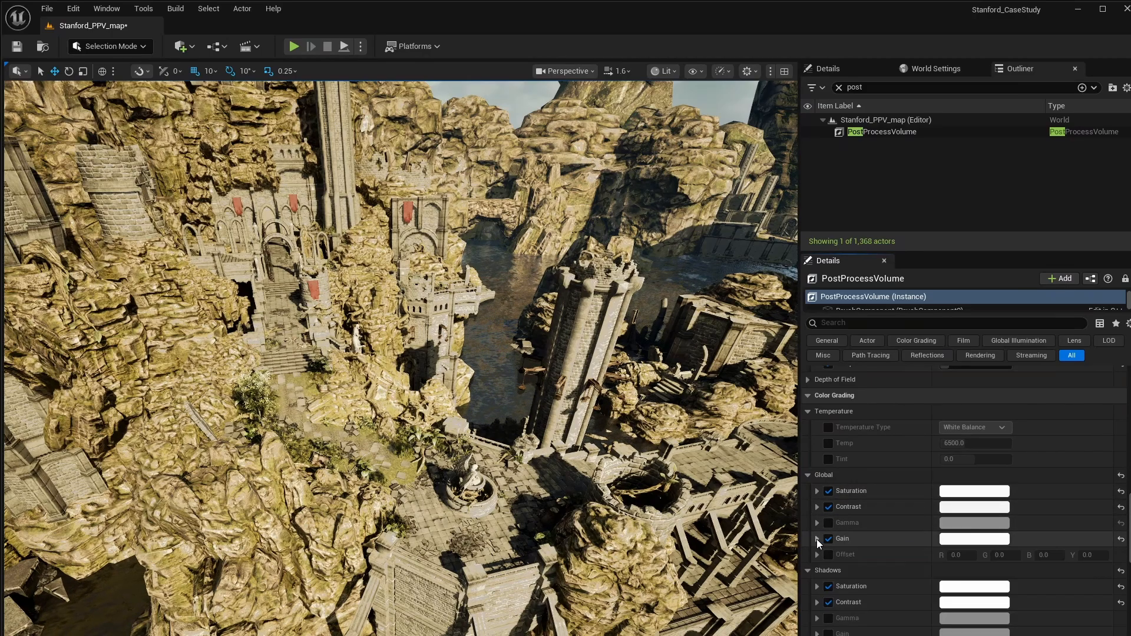
- Examine the Shadows color grading values for Saturation and Contrast, collapsing each one again
scroll(1031, 510, down, 4)
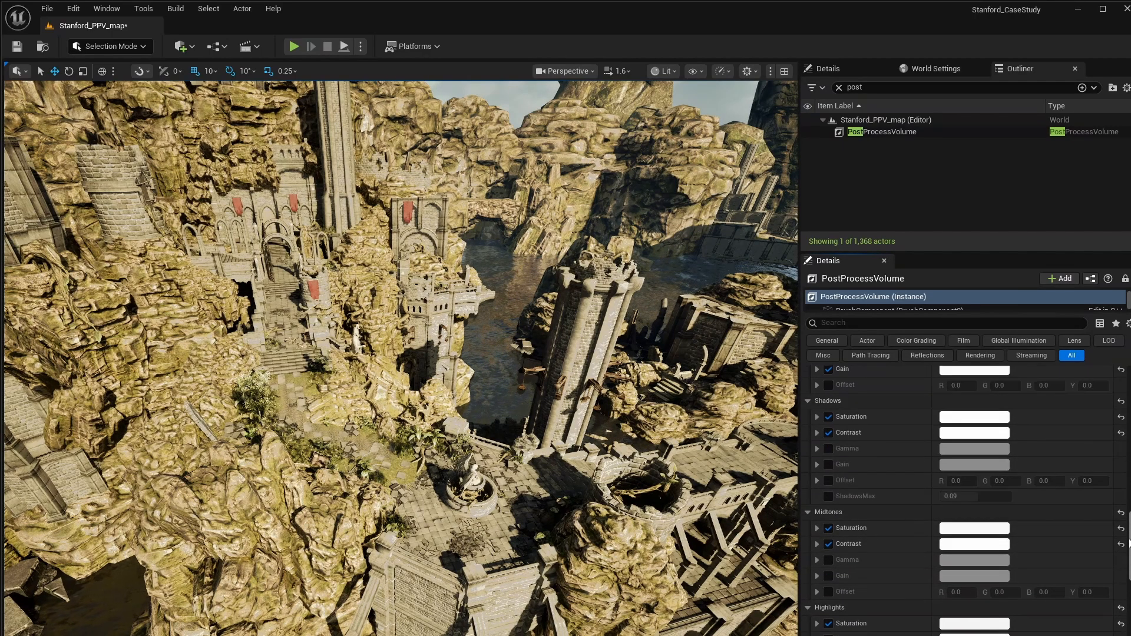
scroll(1032, 510, up, 4)
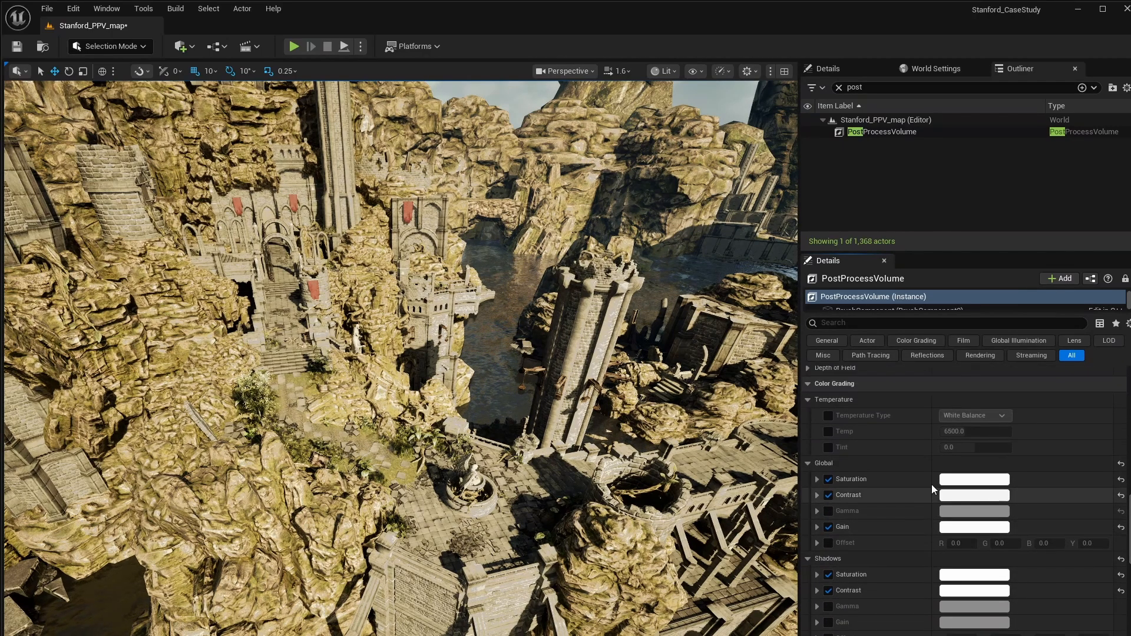
click(817, 574)
click(817, 575)
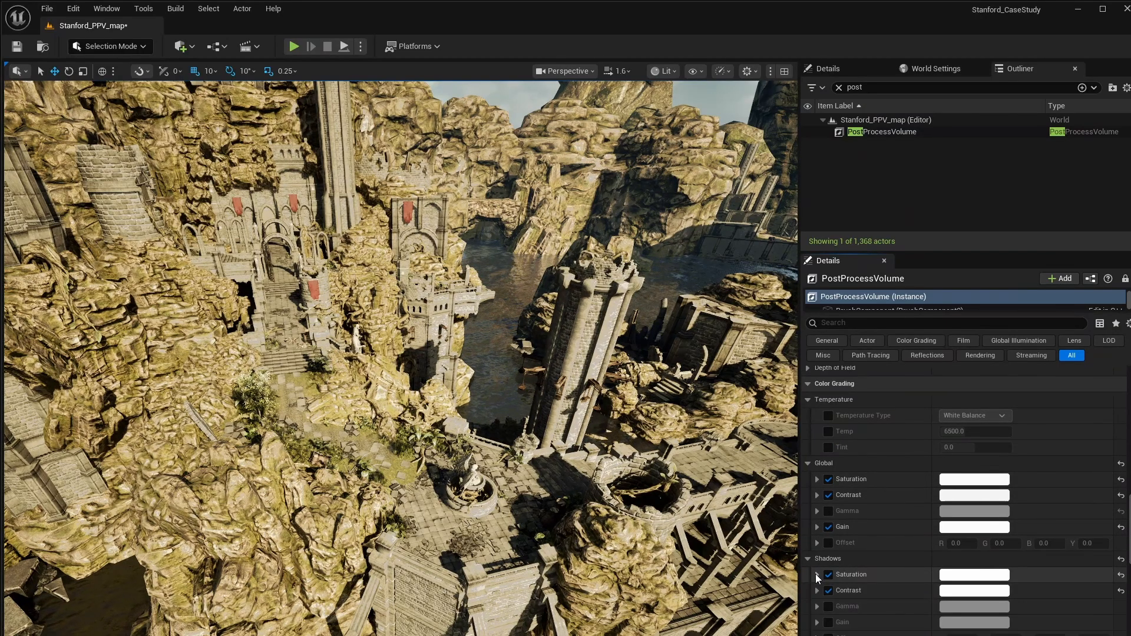
click(817, 591)
click(818, 592)
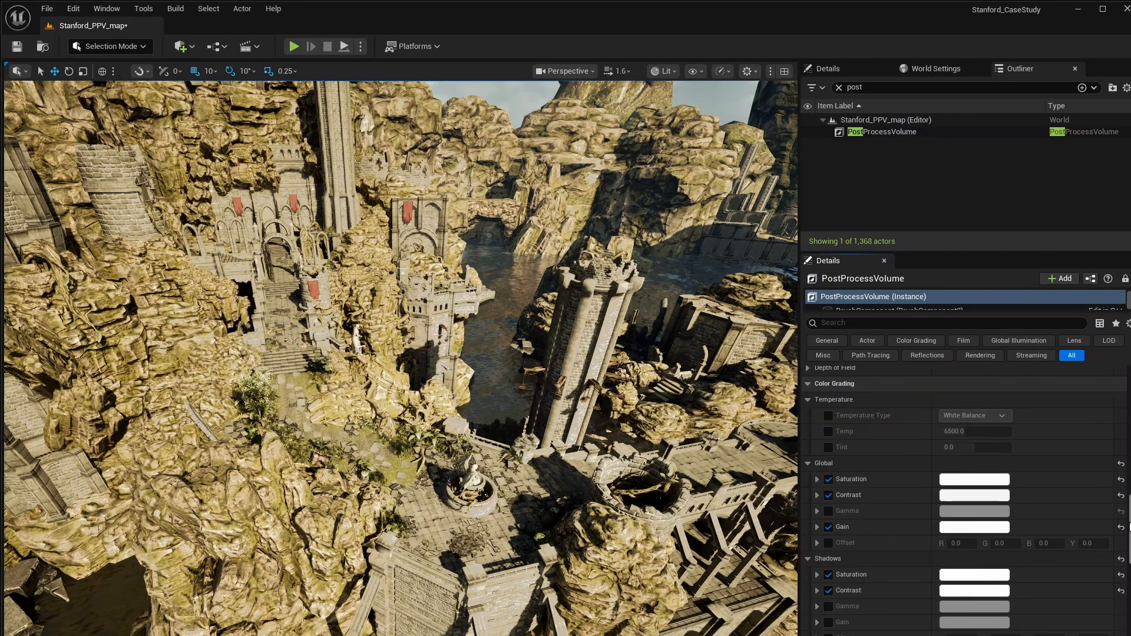
- Examine the Midtones color grading values for Saturation and Contrast, collapsing each one again
scroll(1037, 581, down, 4)
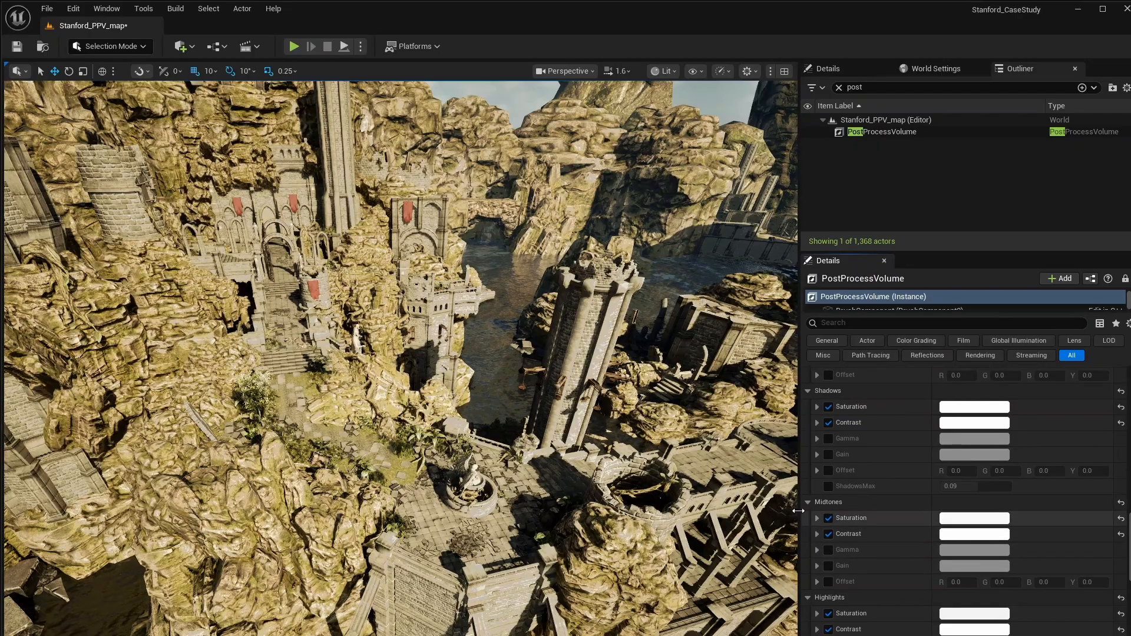
click(817, 518)
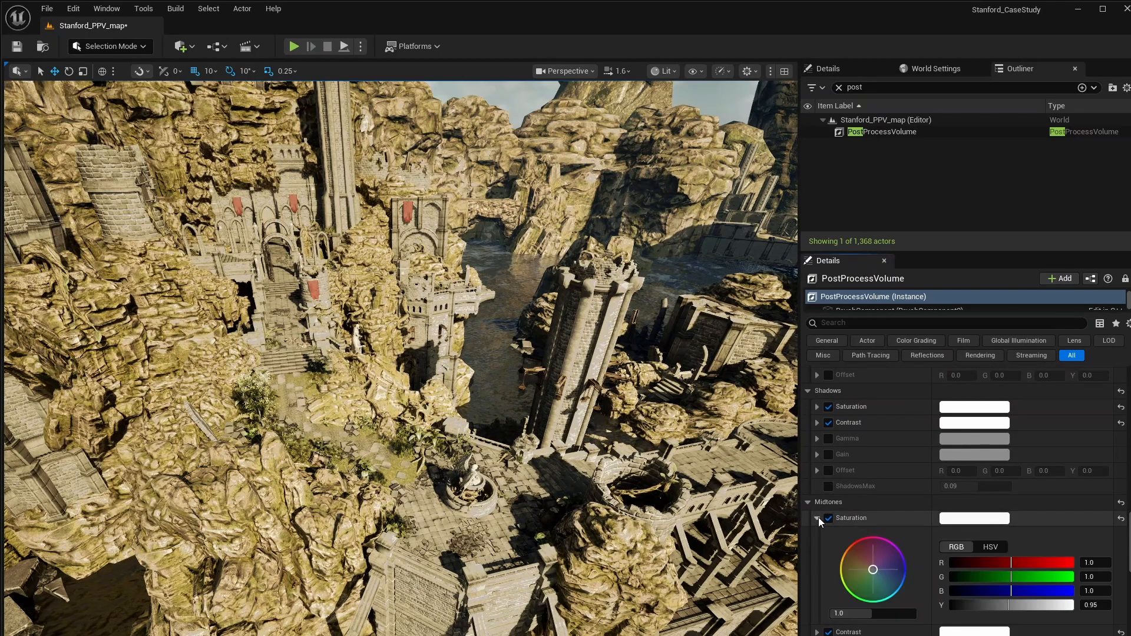
click(817, 518)
click(818, 534)
click(817, 533)
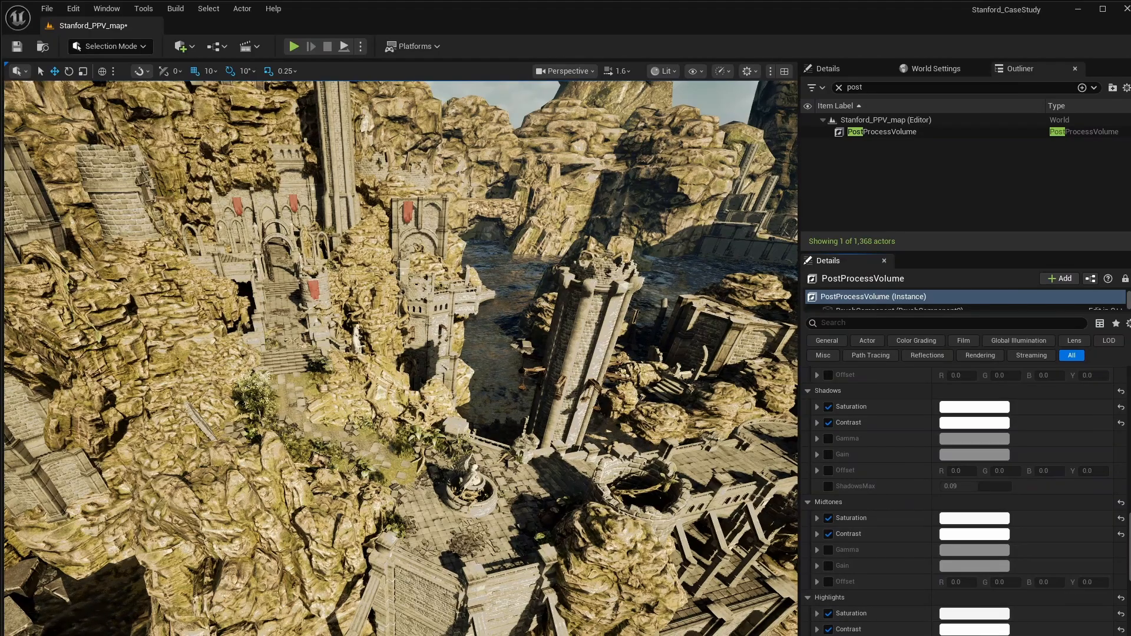
- Examine the Highlights color grading values for Saturation and Contrast, collapsing each one again
scroll(966, 501, down, 2)
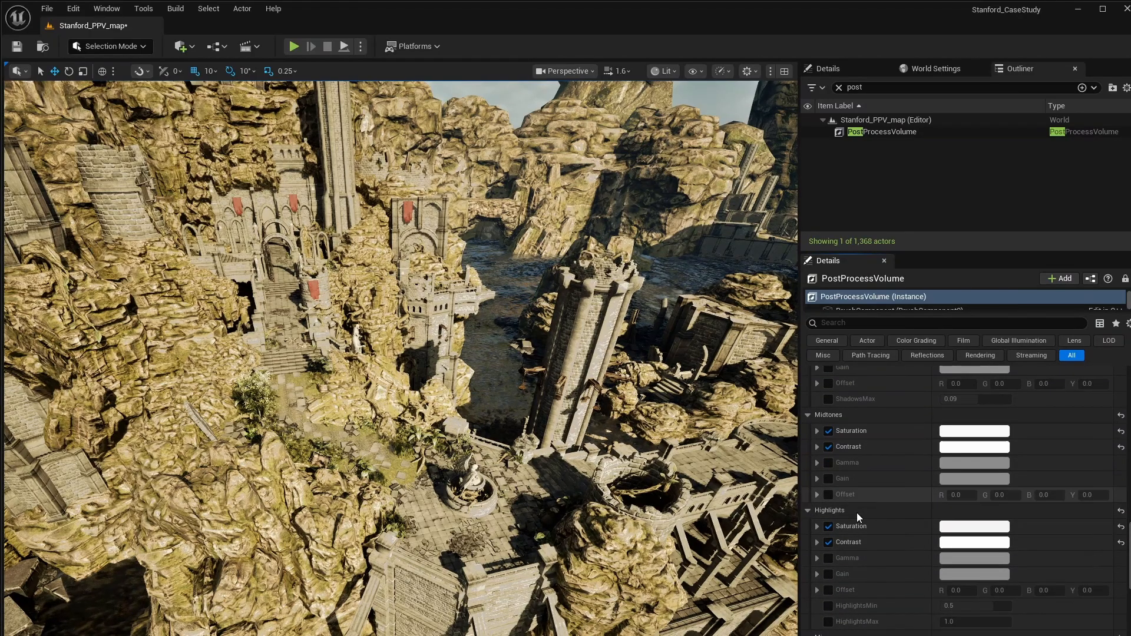
click(819, 528)
click(818, 528)
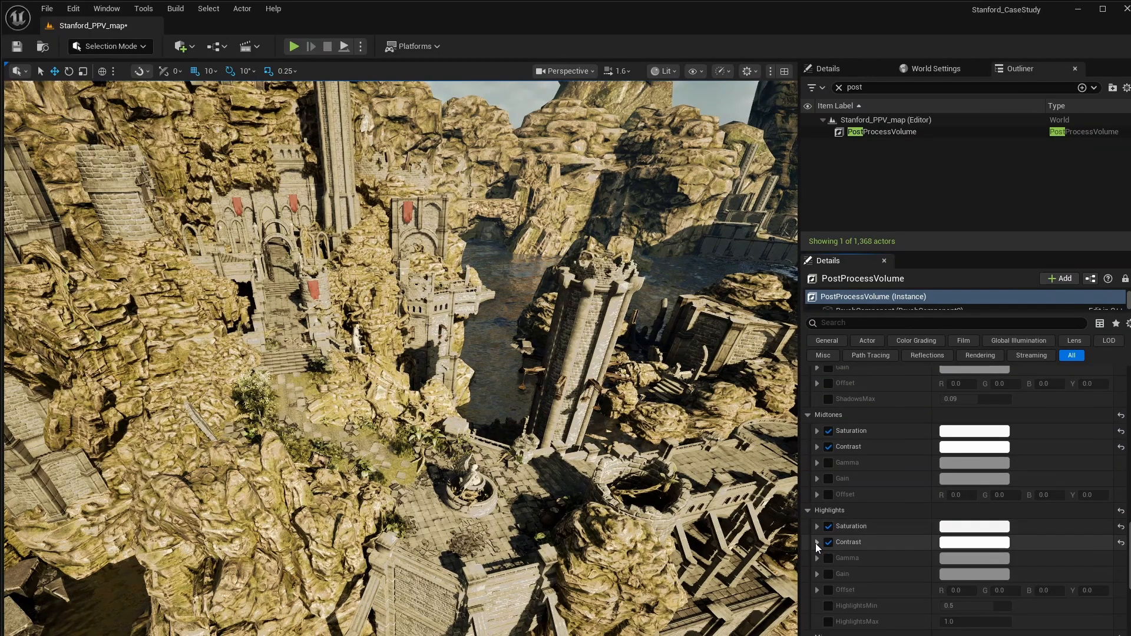
click(821, 542)
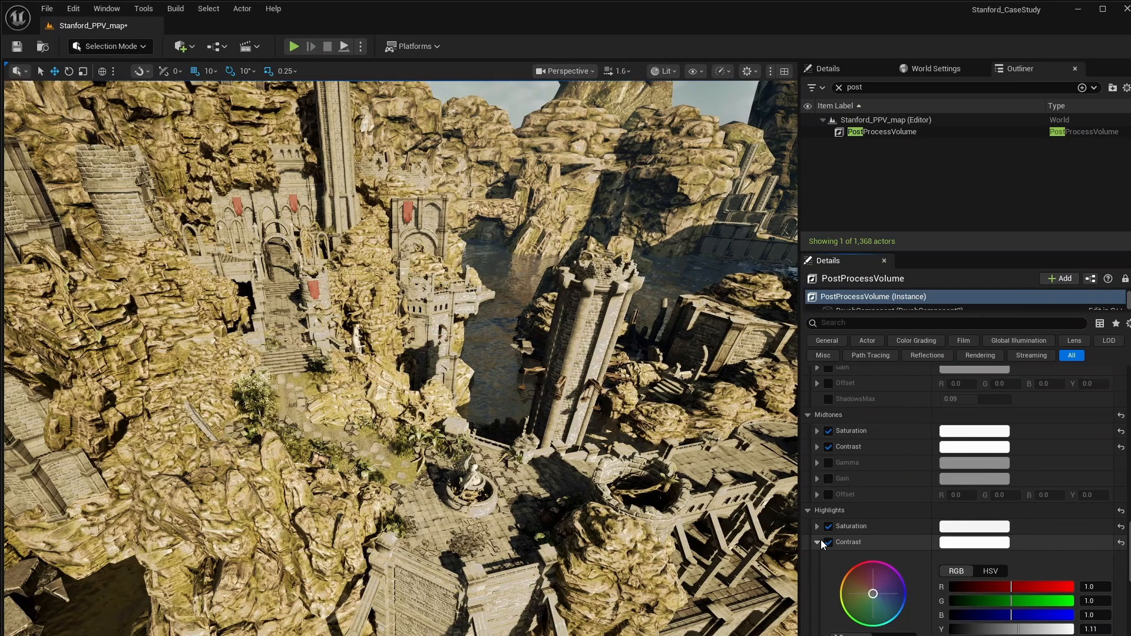
click(820, 541)
- Compare the castle scene with the Color Grading LUT and LUT Intensity overrides disabled and enabled, leaving both enabled
scroll(966, 500, down, 5)
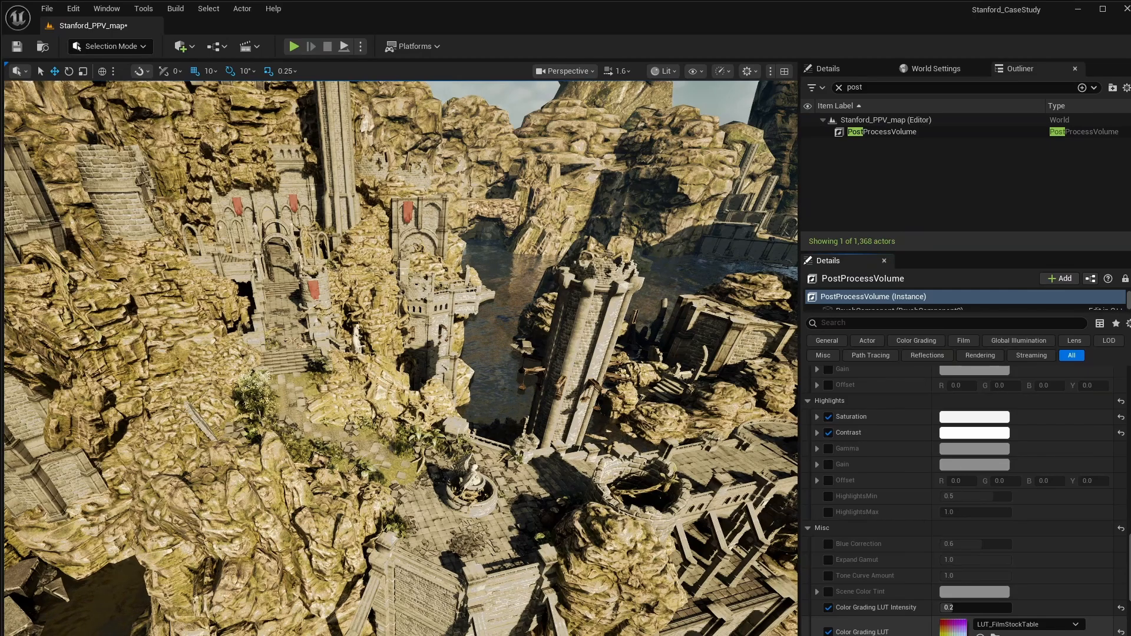
click(829, 632)
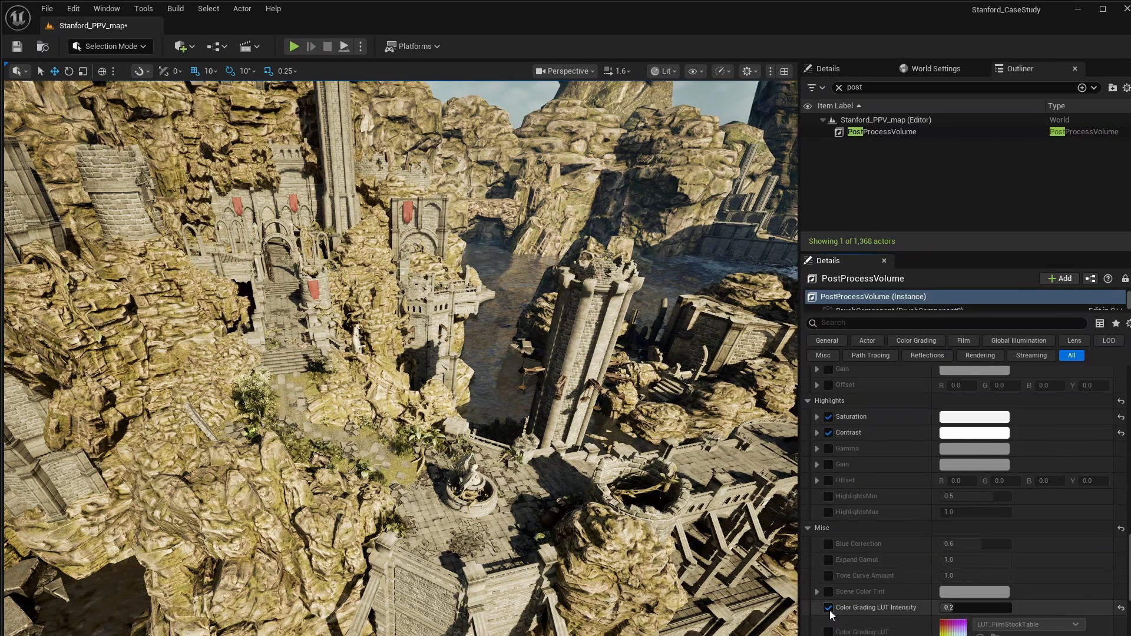
click(829, 608)
click(829, 608)
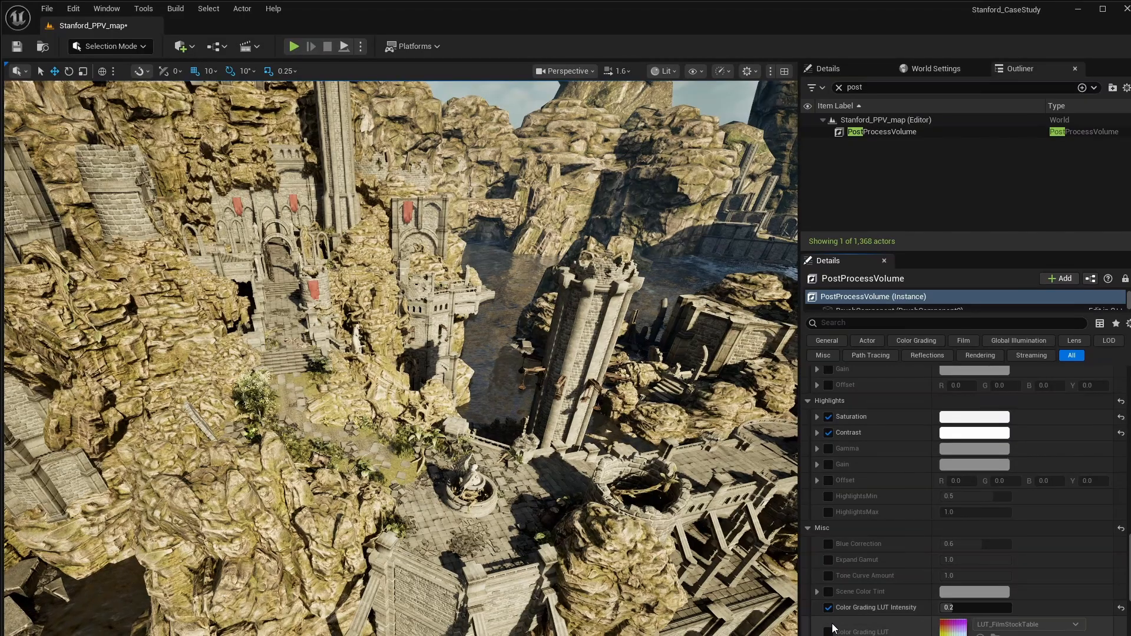
click(829, 631)
click(832, 632)
click(831, 632)
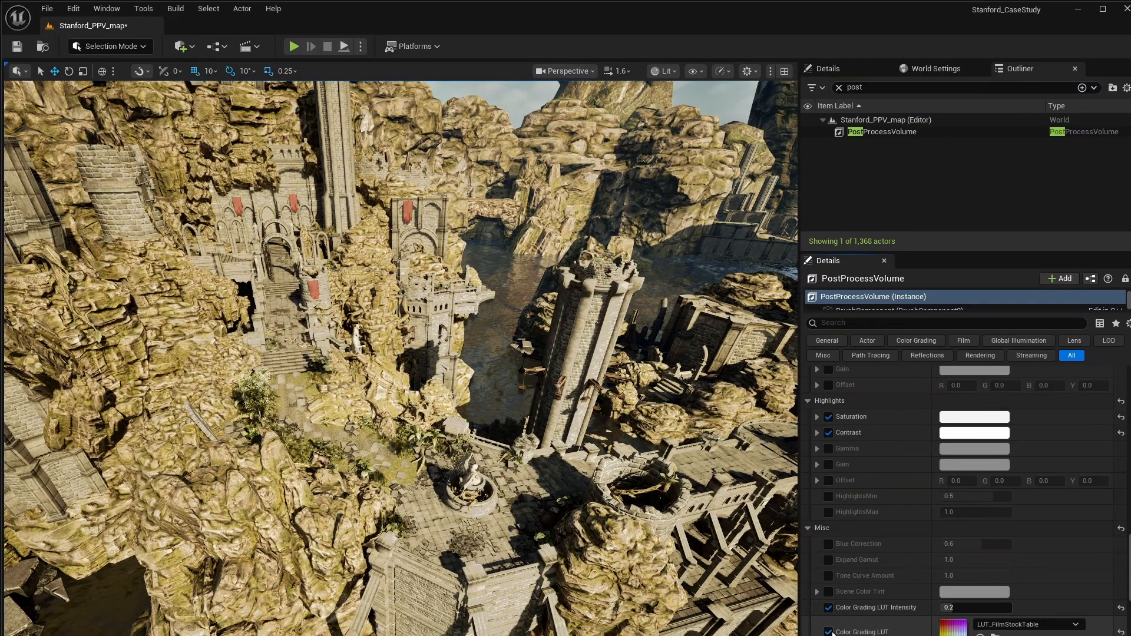
click(831, 633)
click(832, 633)
click(829, 632)
click(829, 632)
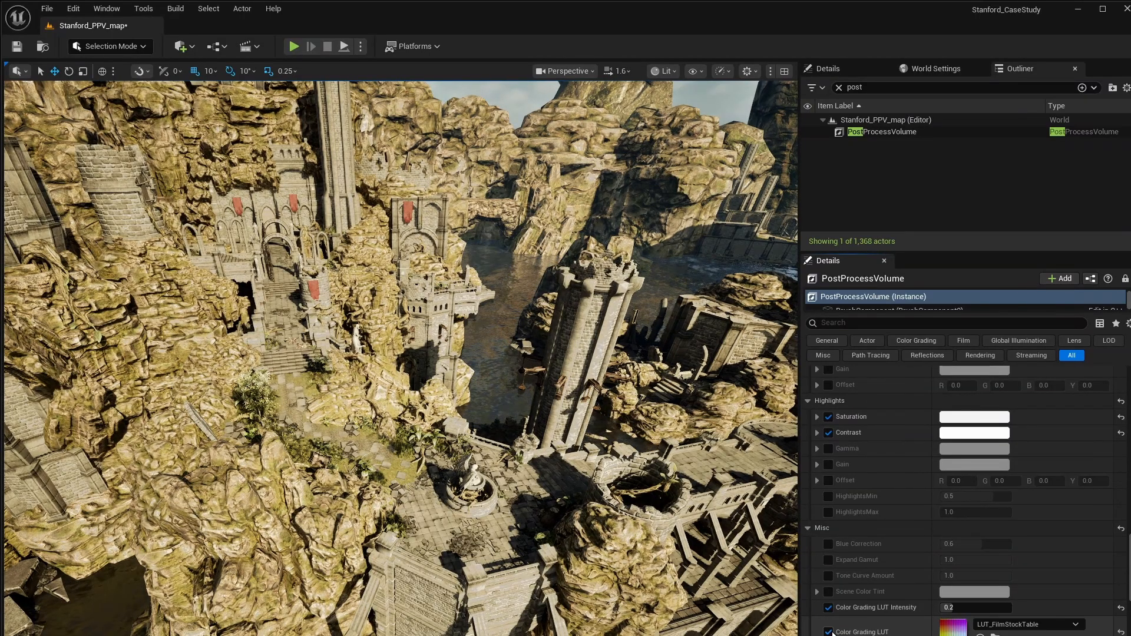
click(829, 632)
click(829, 633)
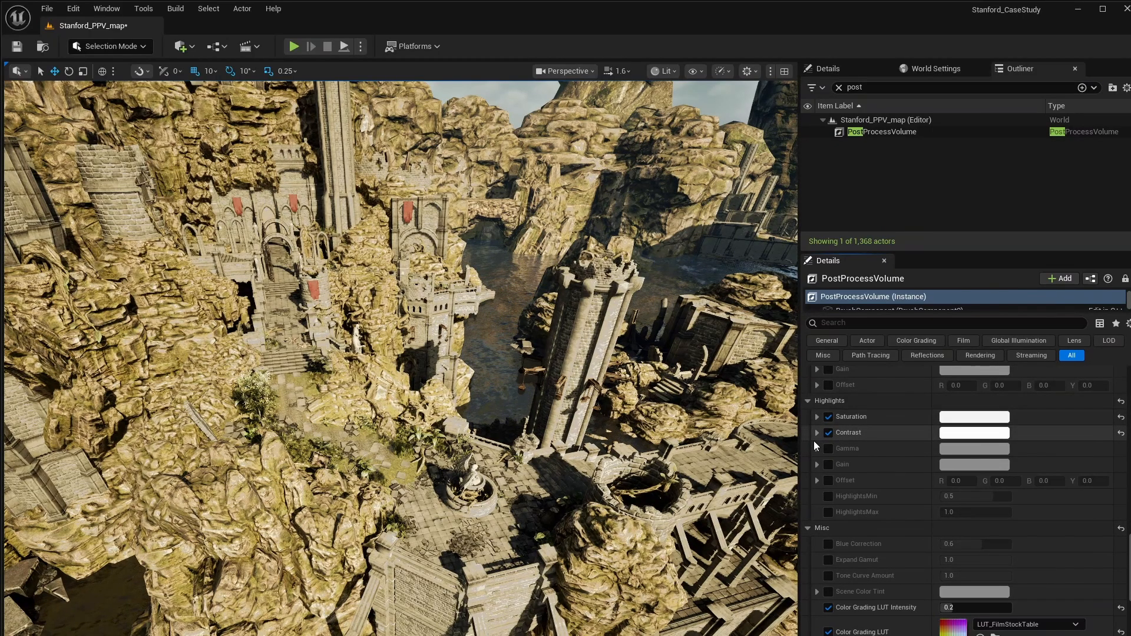
- Widen the level viewport until it fills the window, and start playing the castle level
drag(801, 448, 993, 448)
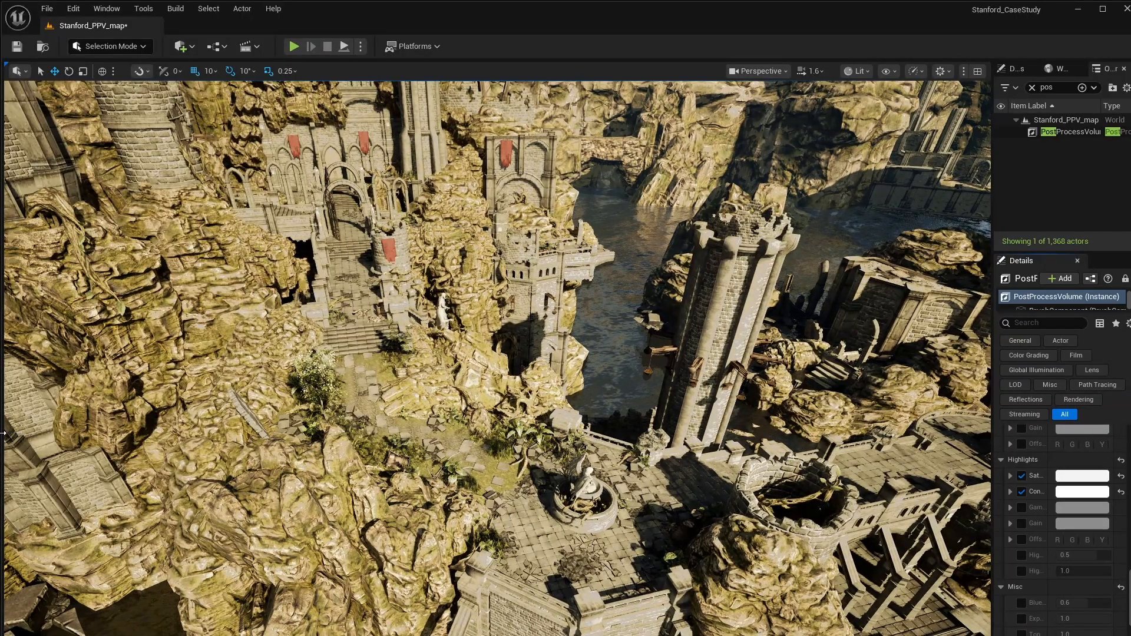
drag(3, 433, 5, 445)
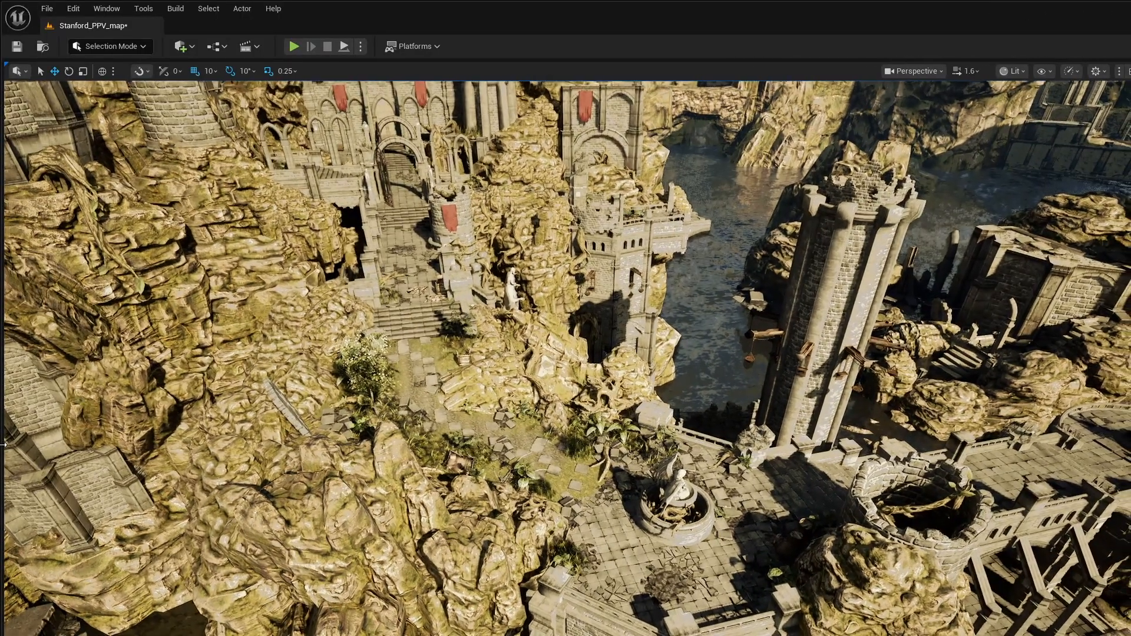
click(294, 46)
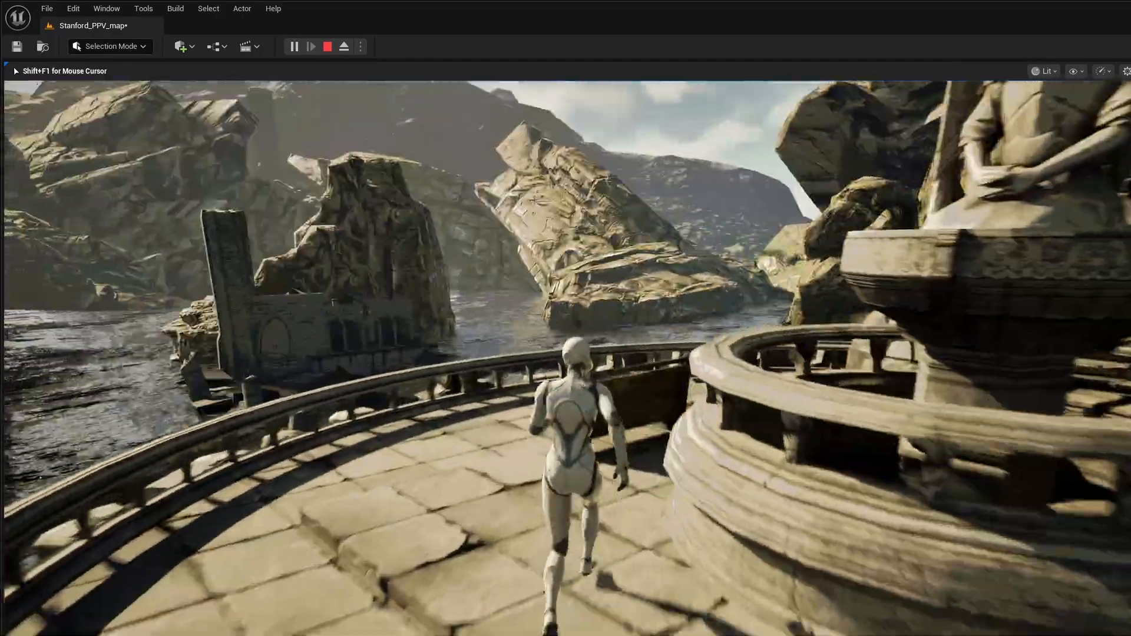
- Run the mannequin off the fountain terrace and up the two flights of stone stairs to the upper winged statue
key(w)
key(w)
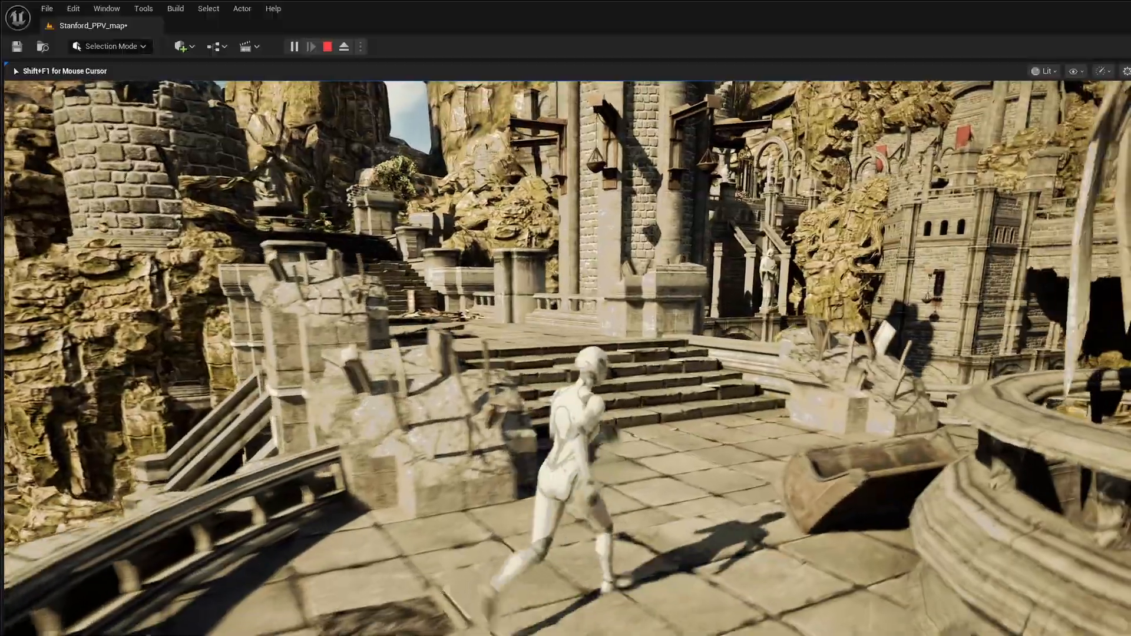
key(w)
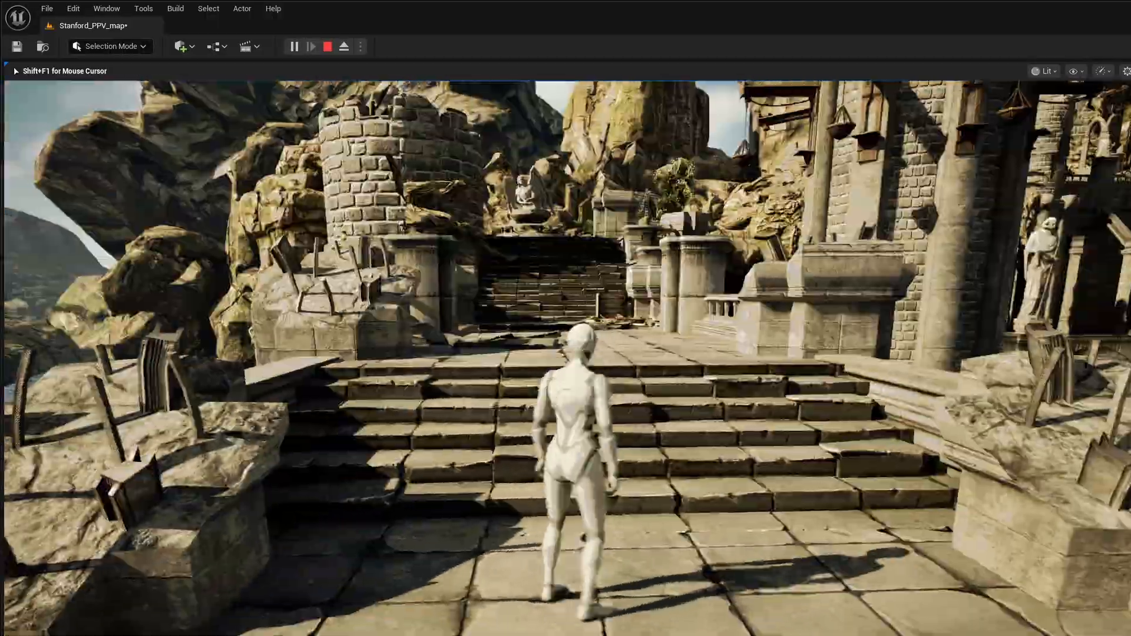
key(w)
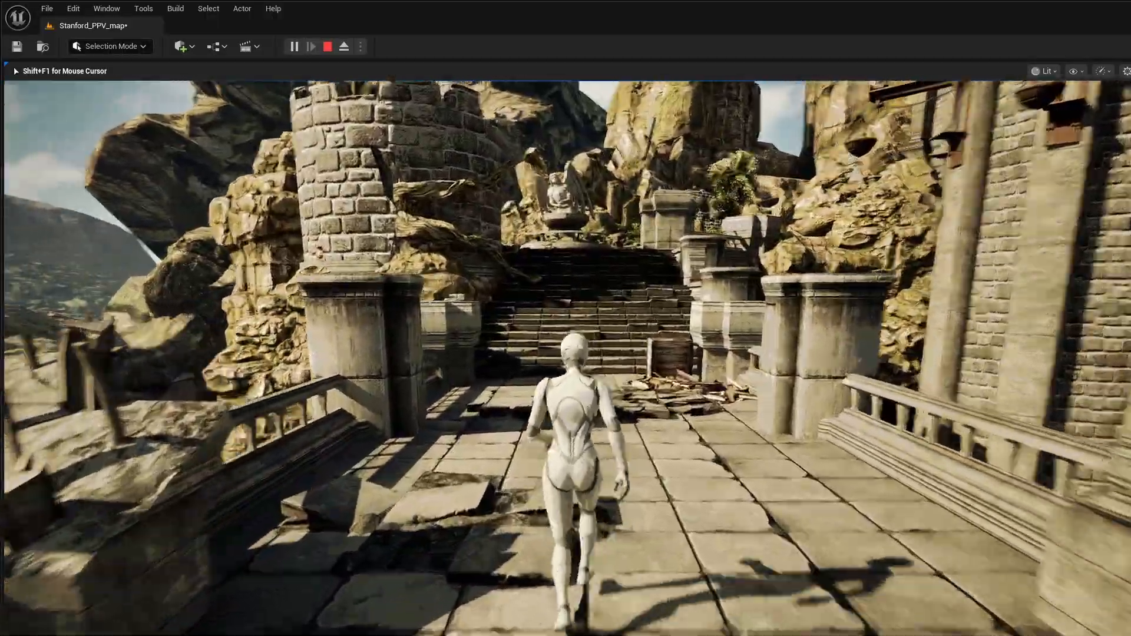
key(w)
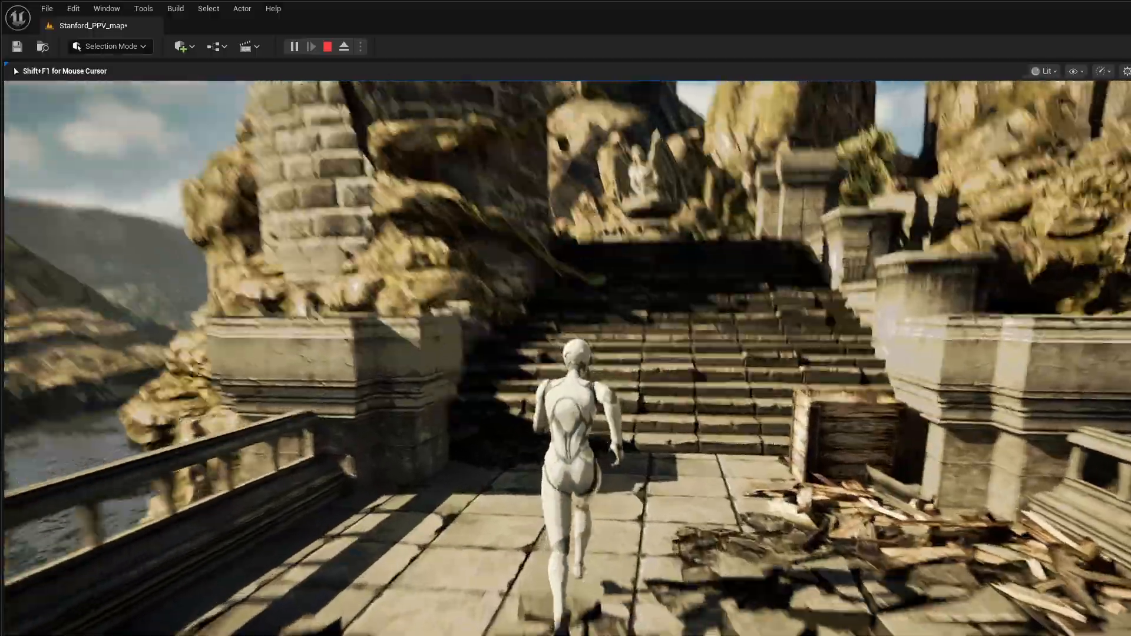
key(w)
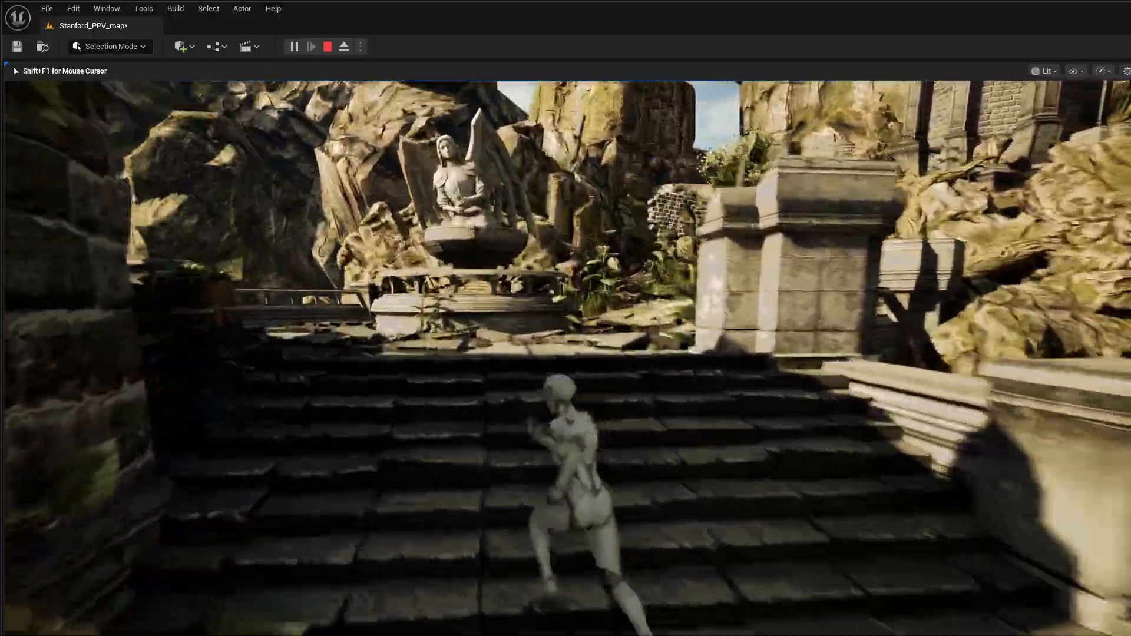
key(w)
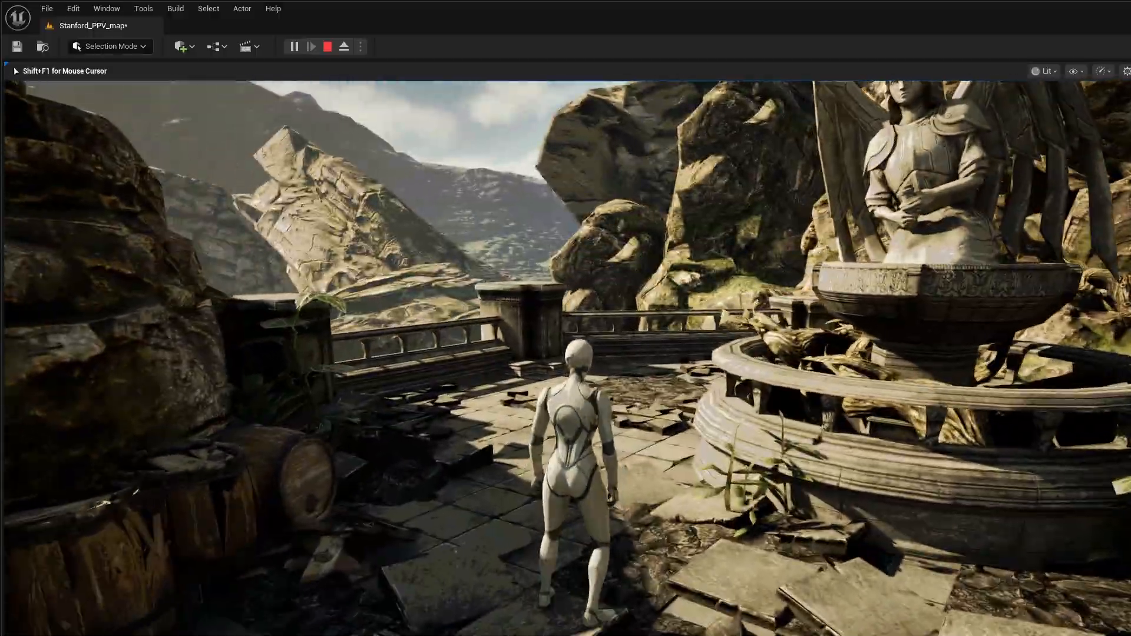
- Run past the winged statue, along the grassy path and up the steps to the iron gate of the castle courtyard
key(w)
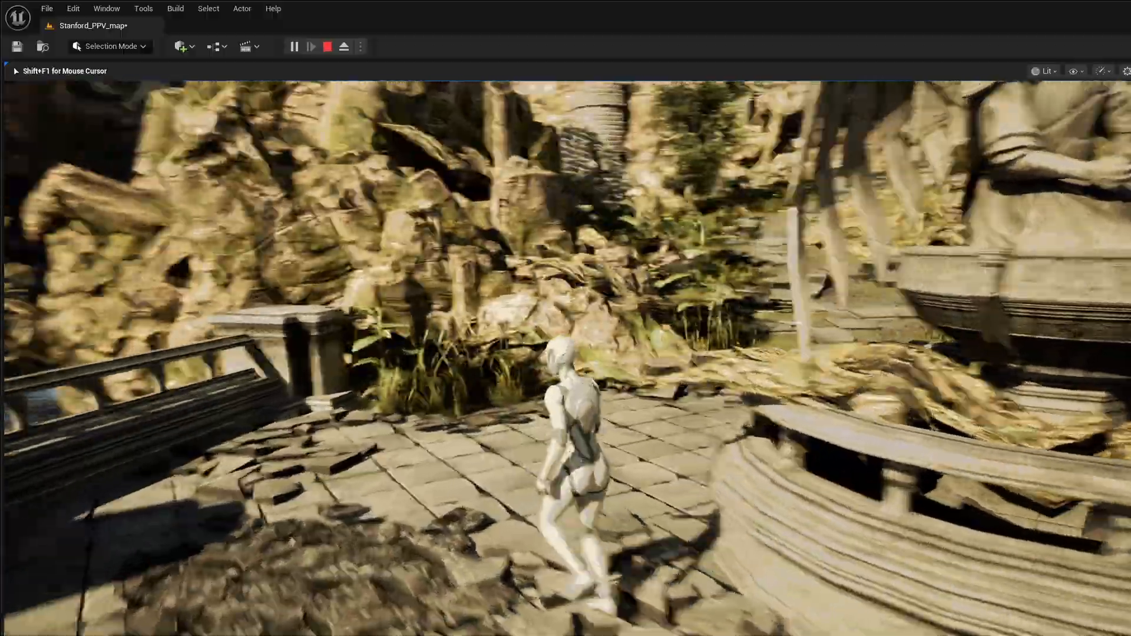
key(w)
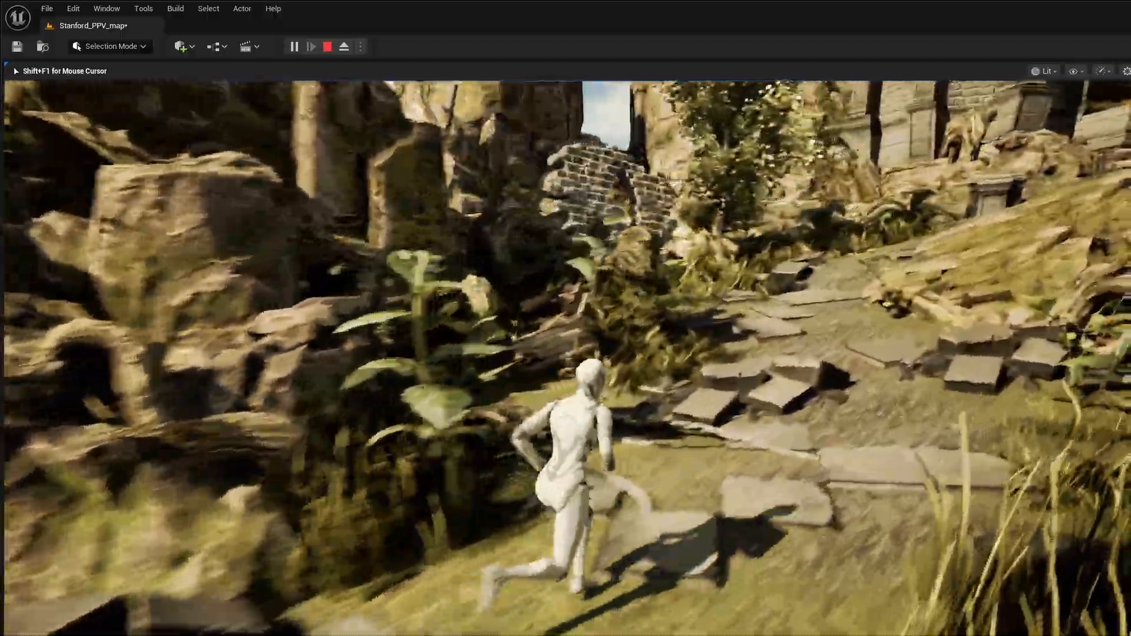
key(w)
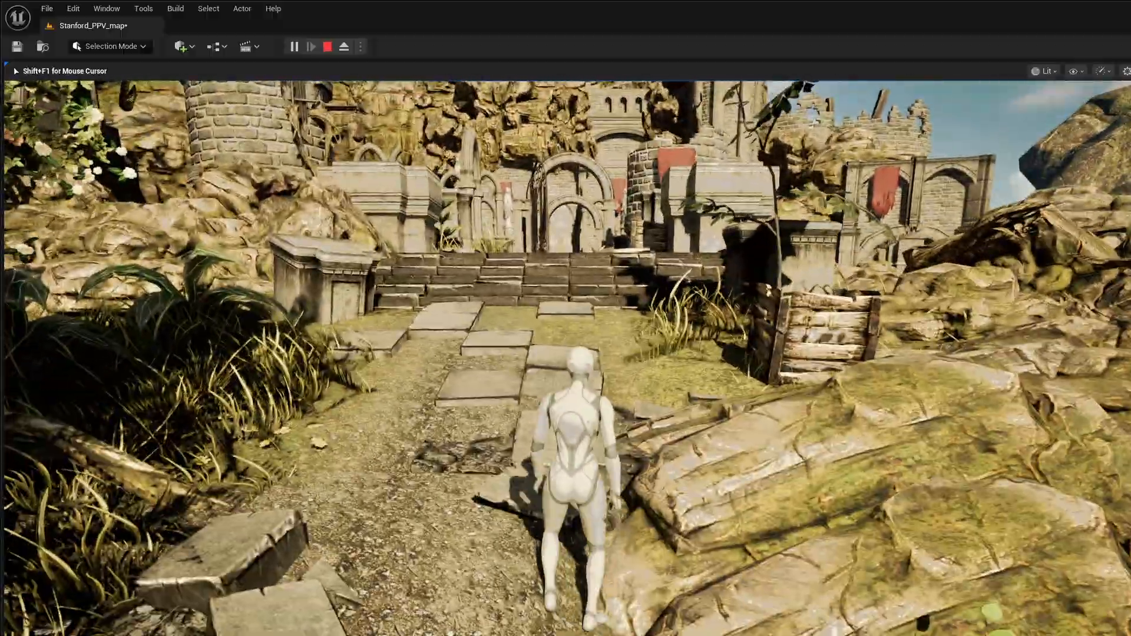
key(w)
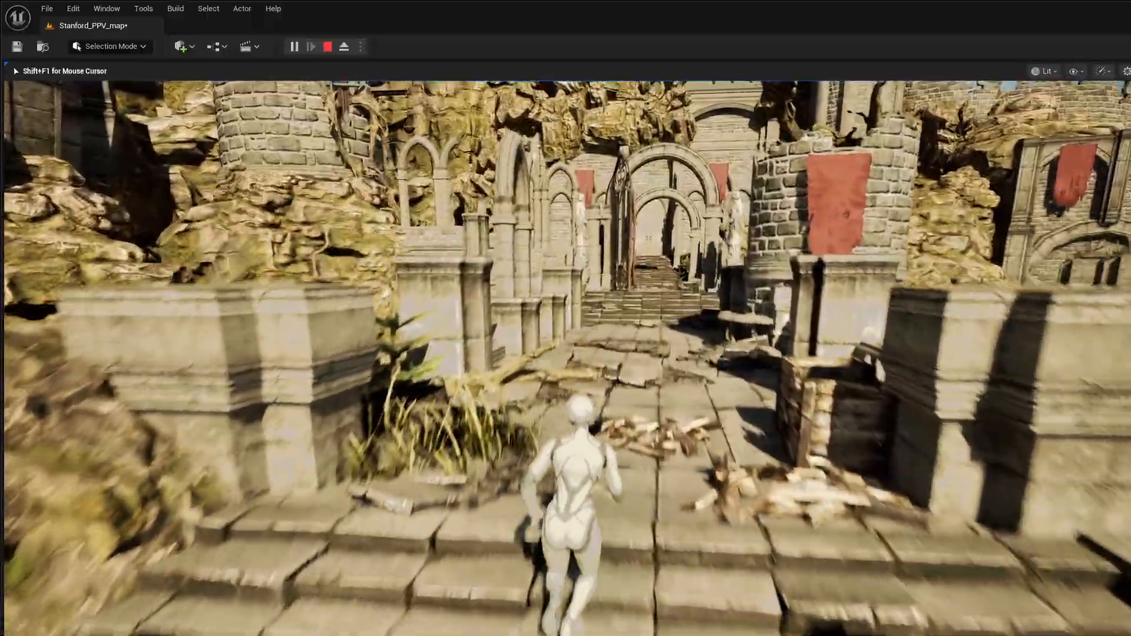
key(w)
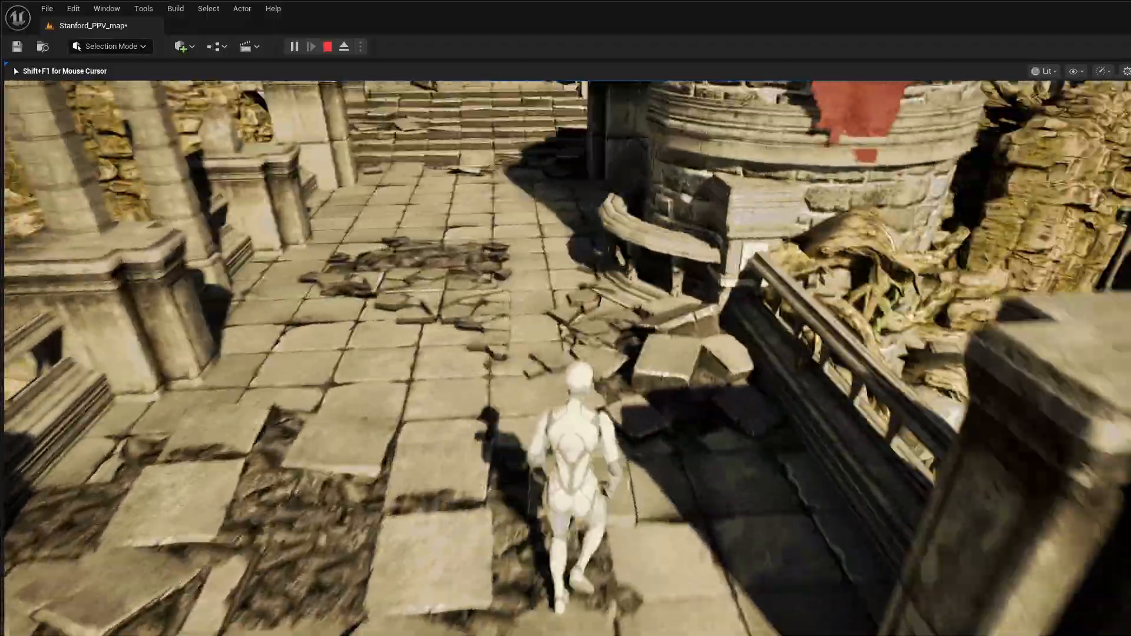
key(w)
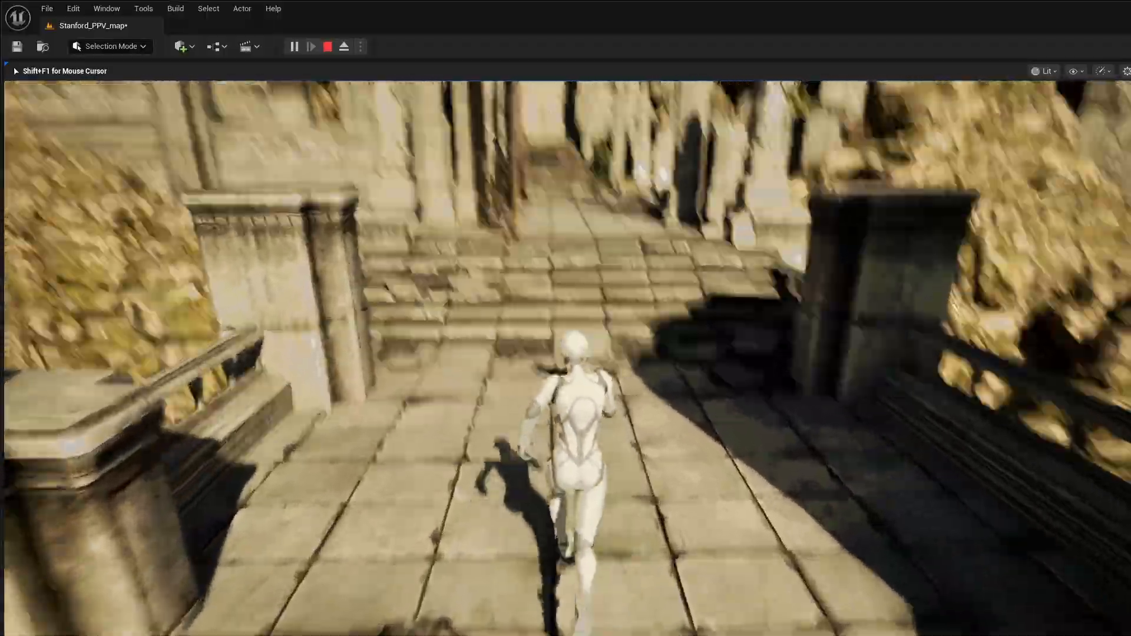
key(w)
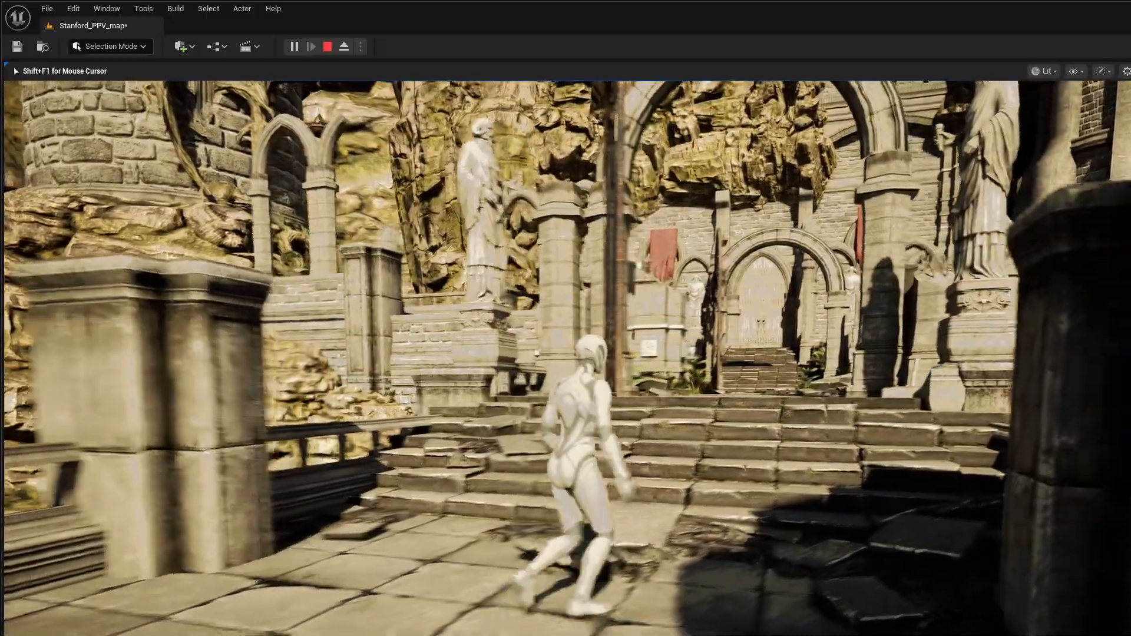
key(w)
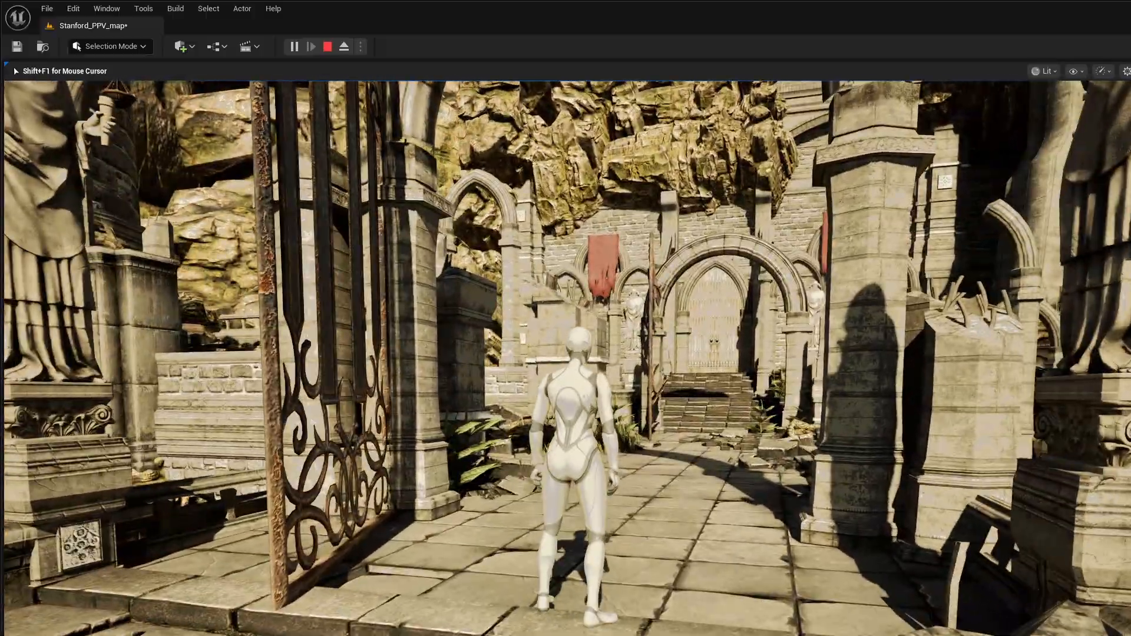
- Explore the side staircase beside the gate and go through the stone arch to the wooden castle door between the red banners
key(w)
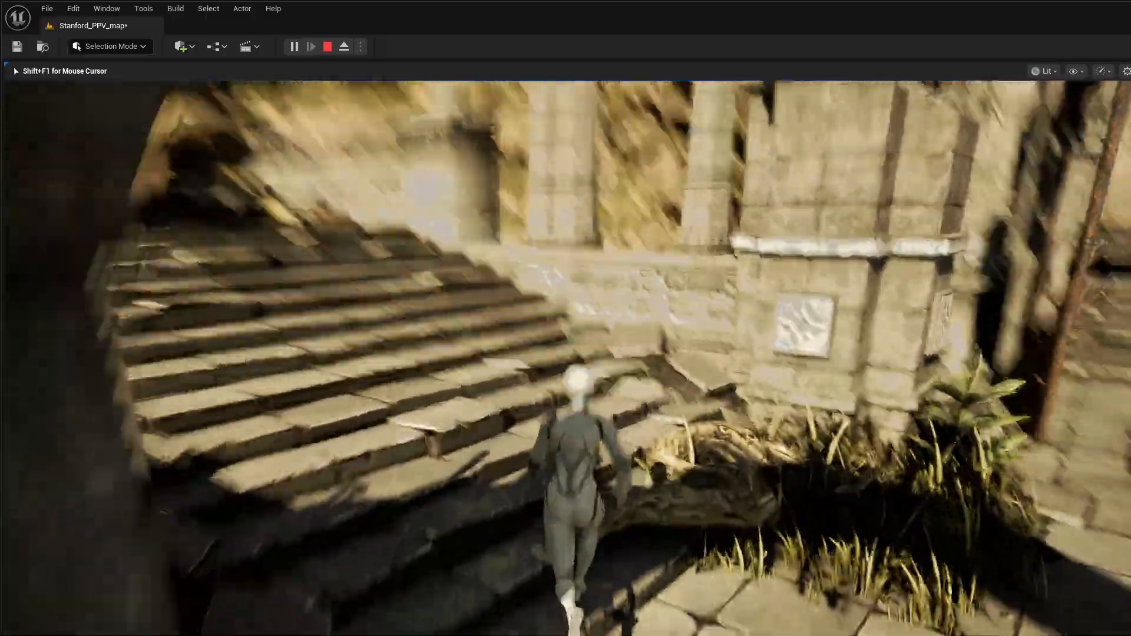
key(a)
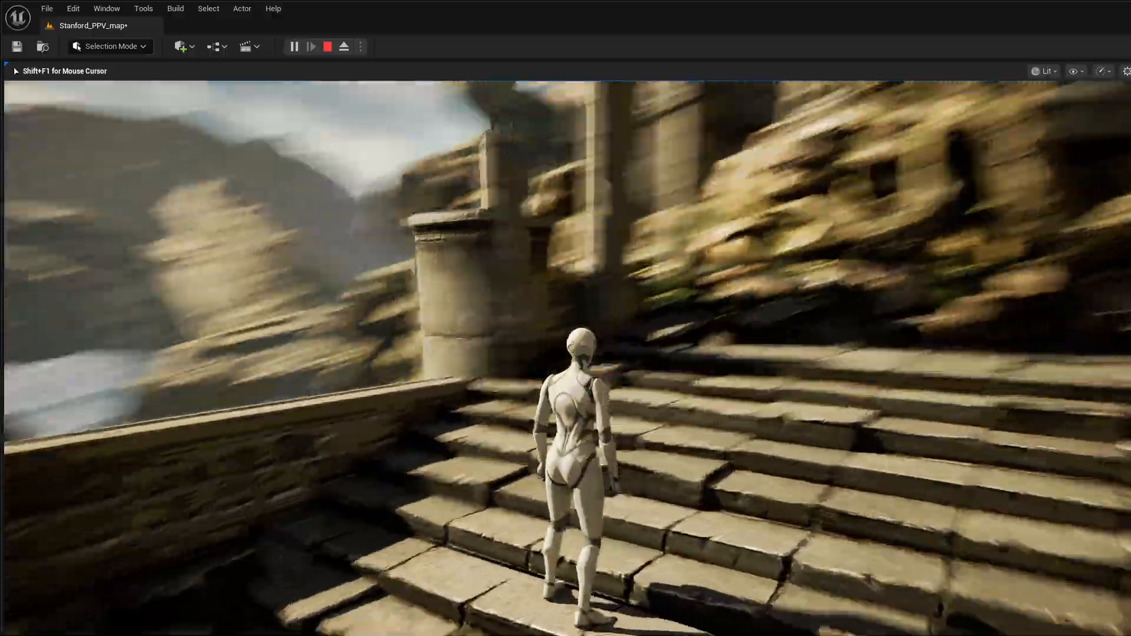
key(w)
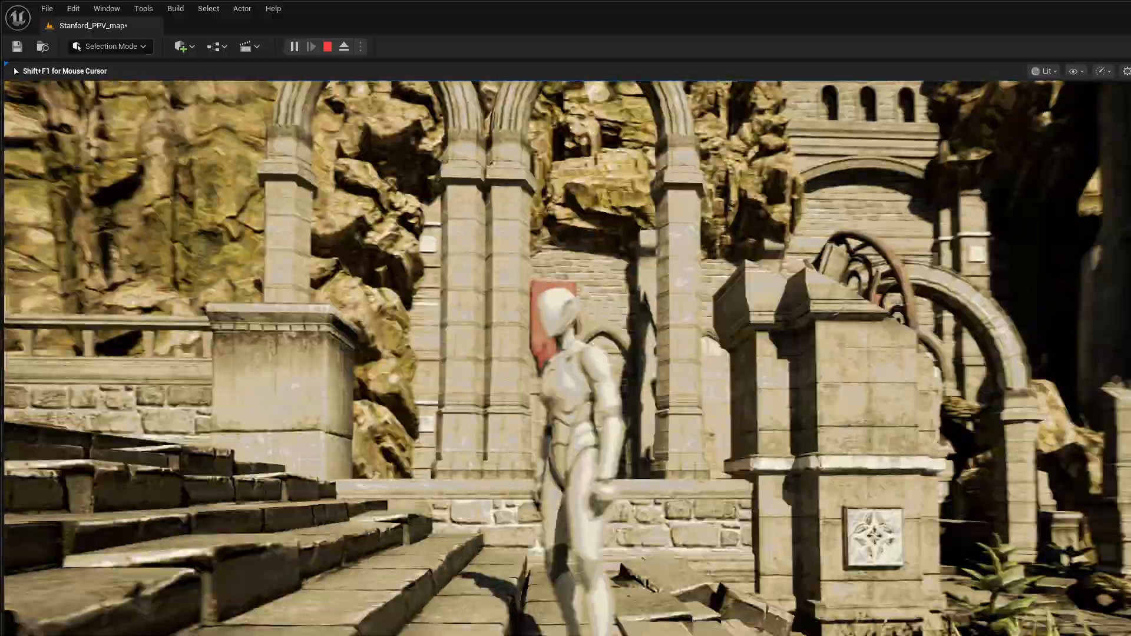
key(w)
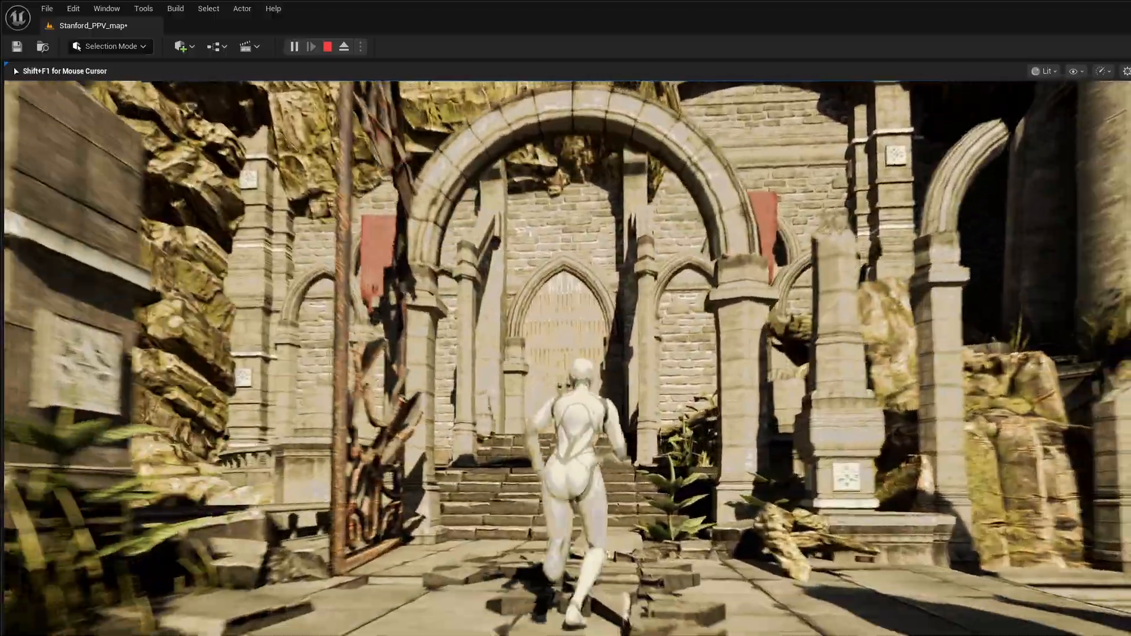
key(w)
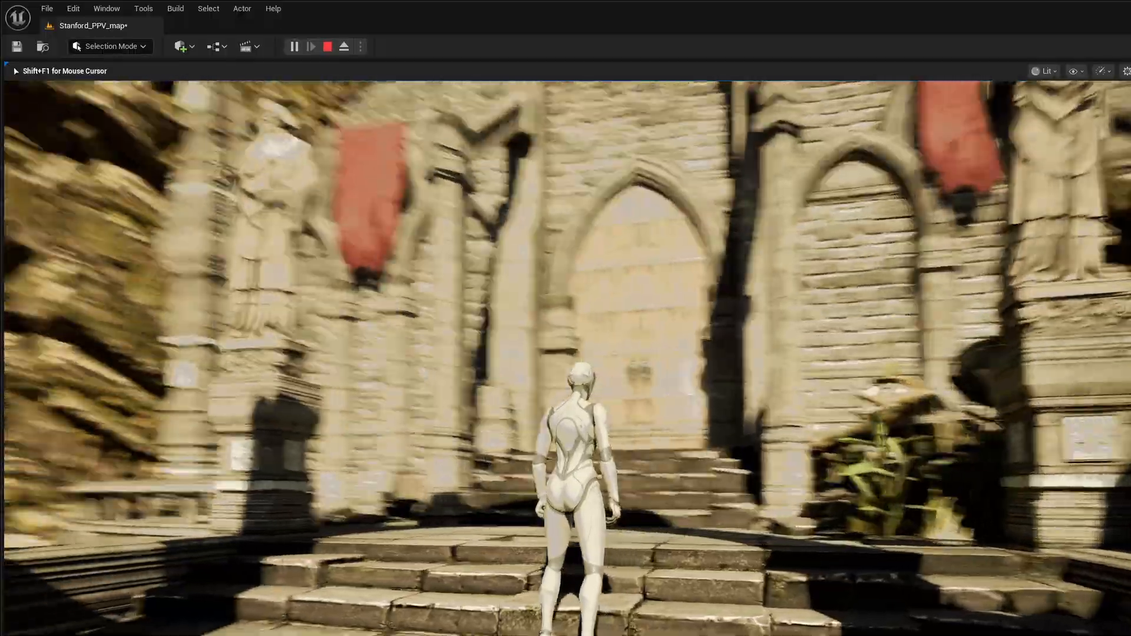
key(w)
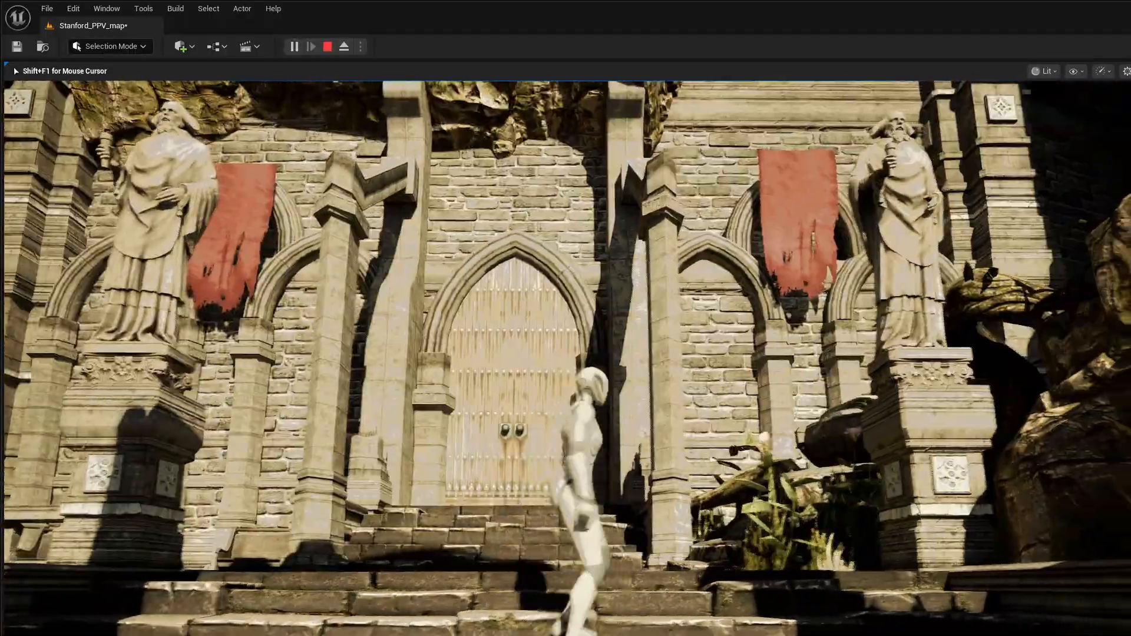
key(s)
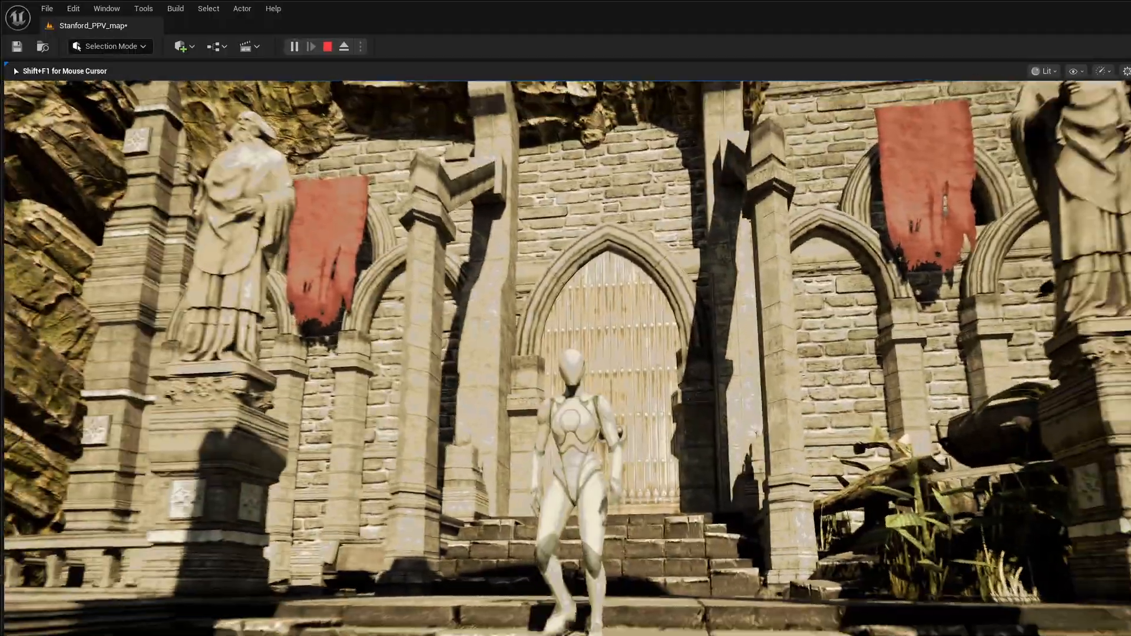
- Run back out through the iron gate onto the ruined walkway overlooking the mountains, and end the play session
key(w)
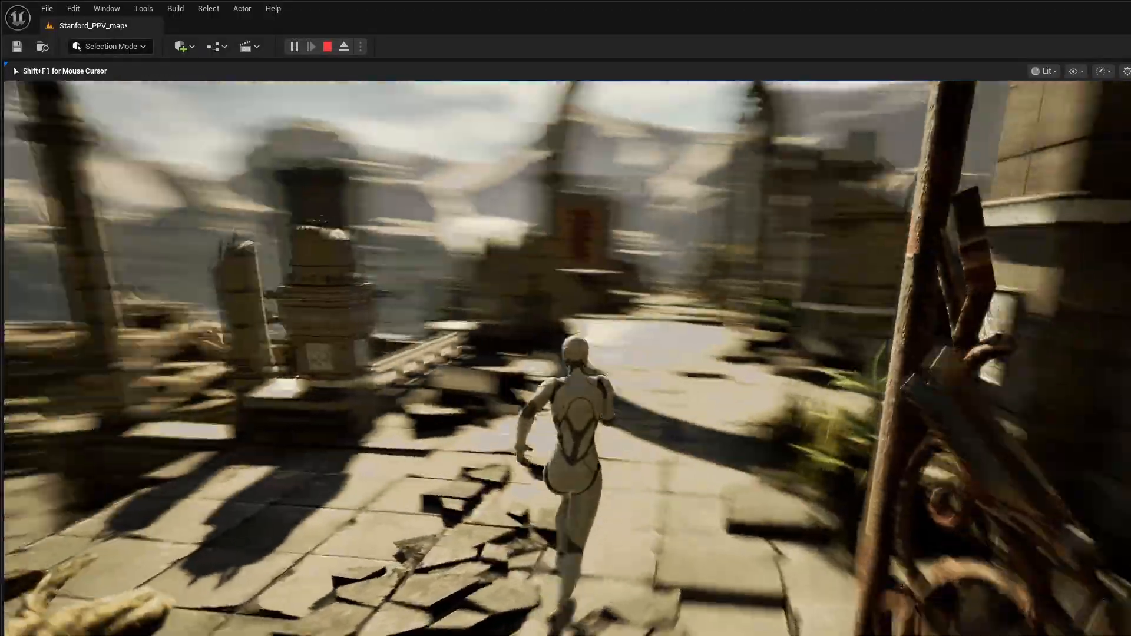
key(w)
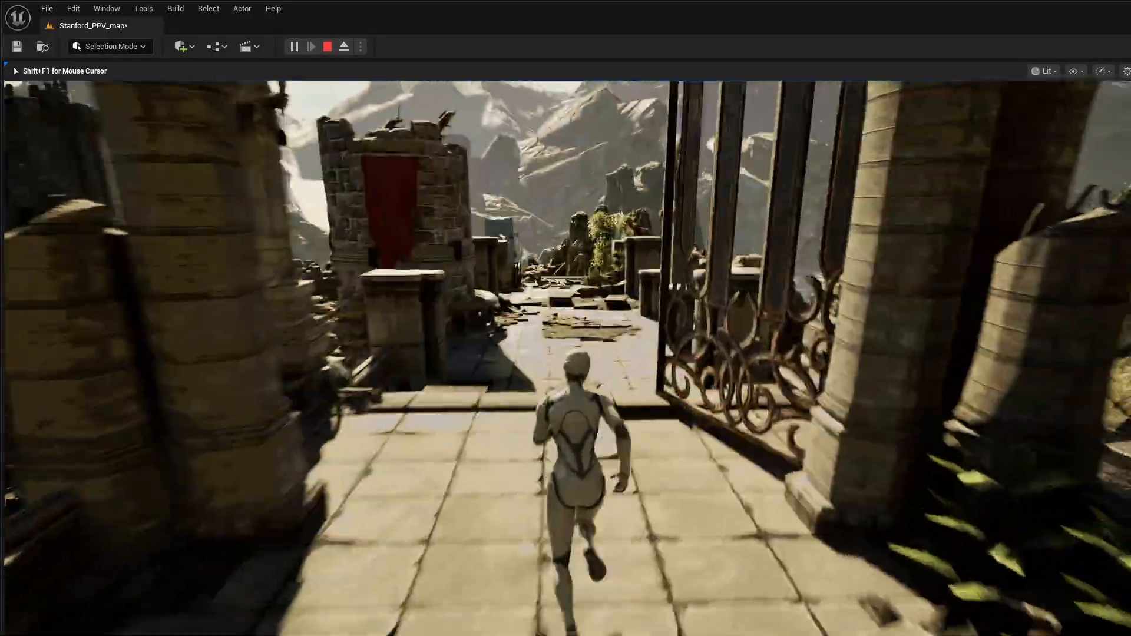
key(w)
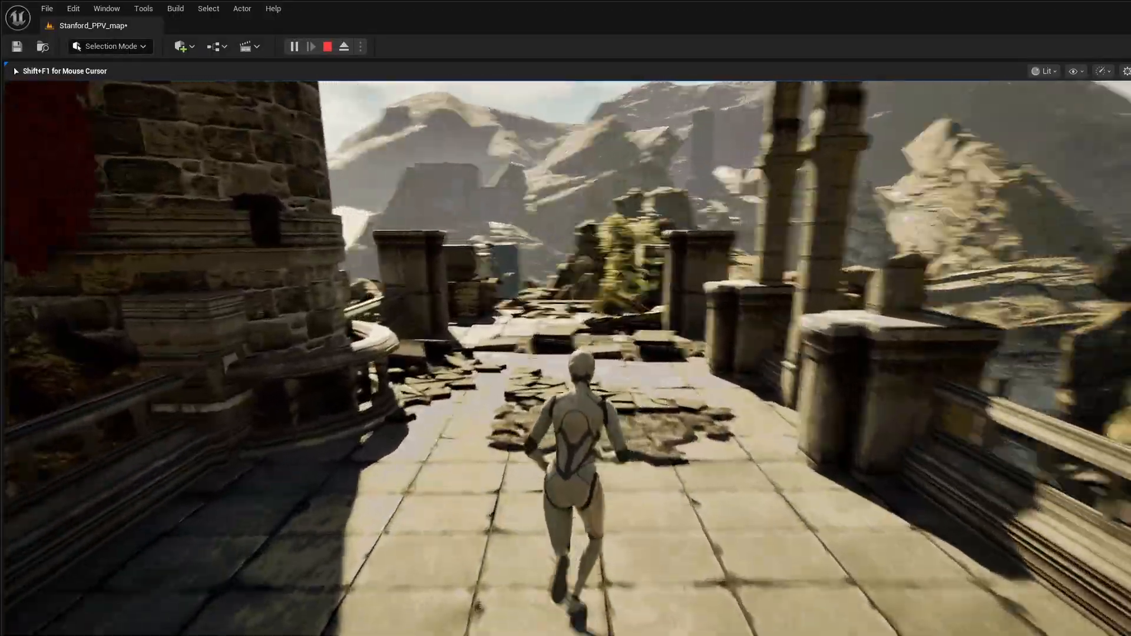
key(Escape)
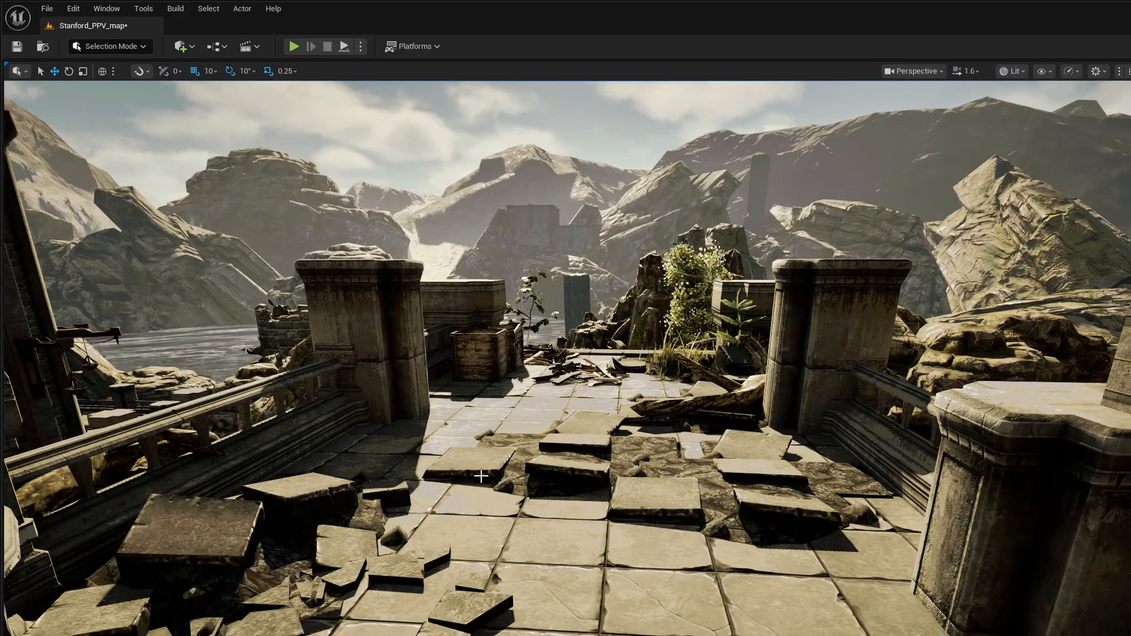
- Return the camera to the elevated overview of the sunlit castle and clear the selection
key(2)
right_drag(565, 358, 648, 358)
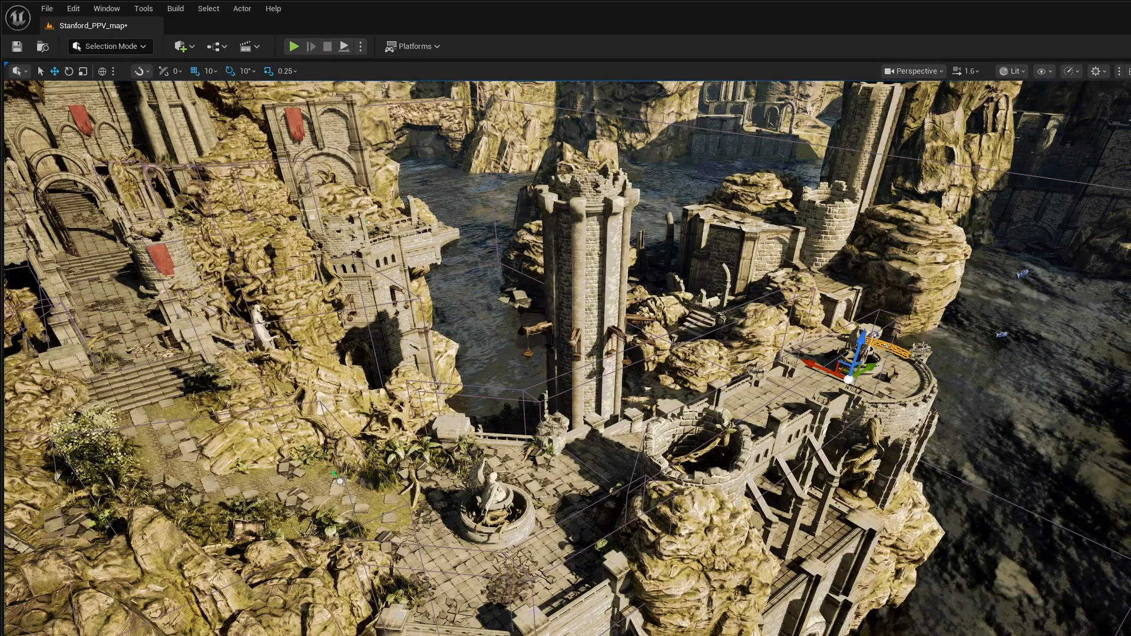
key(Escape)
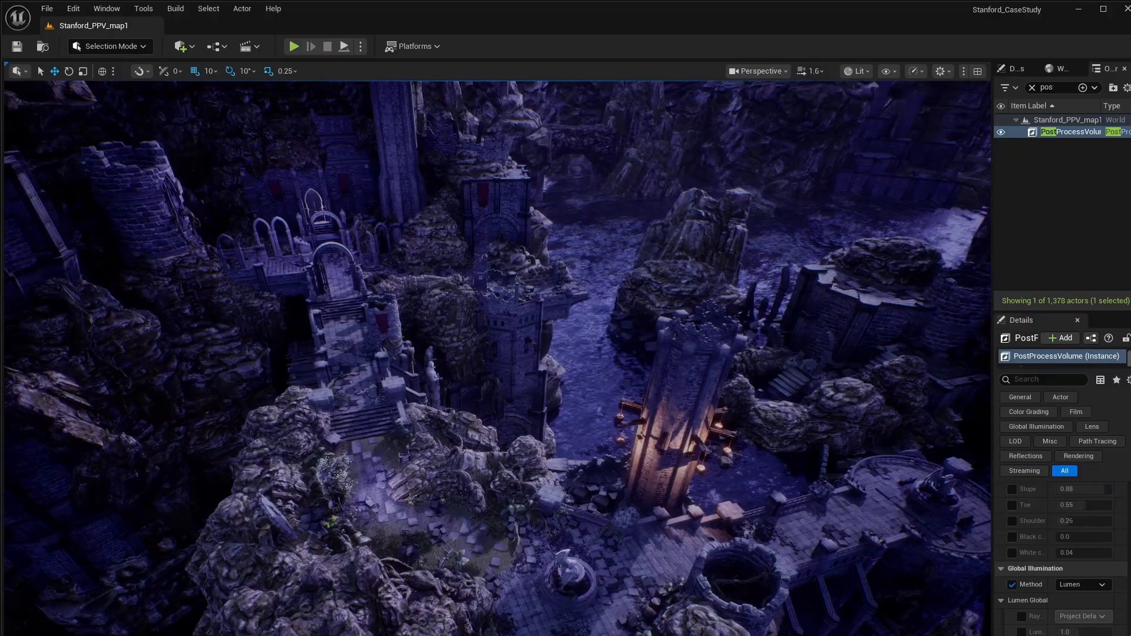
- Compare the night castle scene with the PostProcessVolume hidden and shown, leaving it shown, and view the lantern-lit tower up close
click(614, 549)
scroll(615, 547, up, 5)
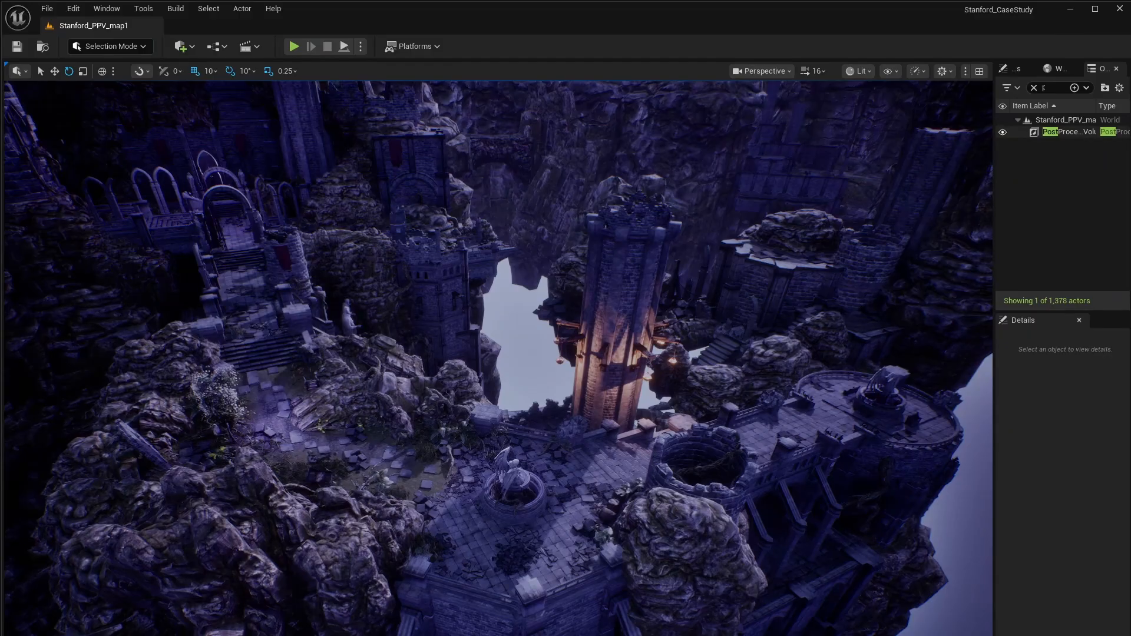
click(1003, 132)
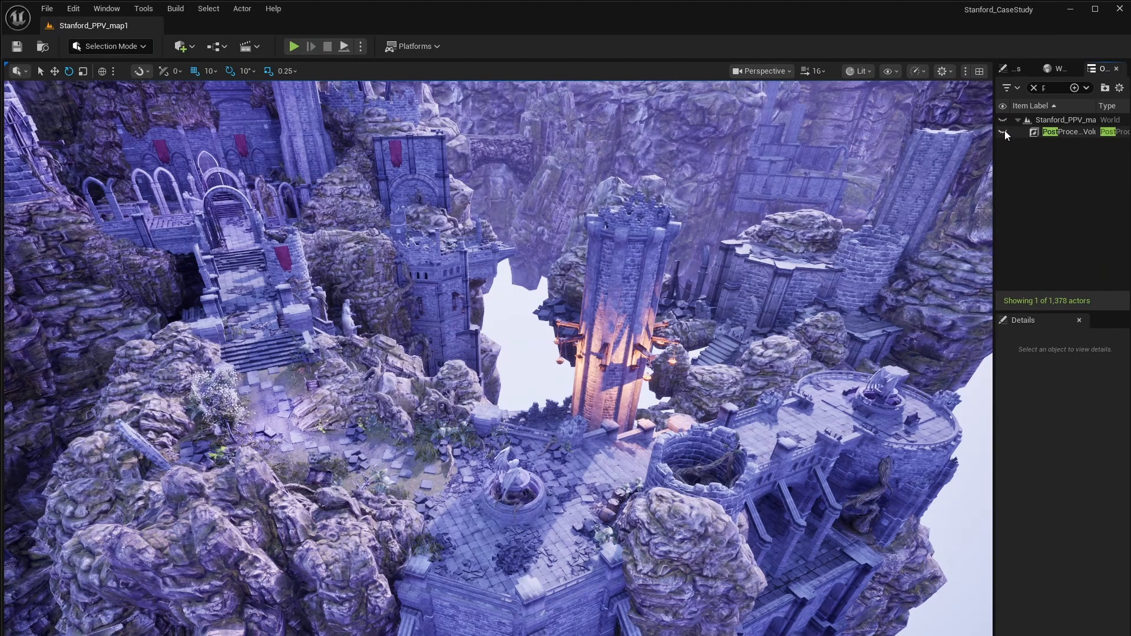
click(1003, 132)
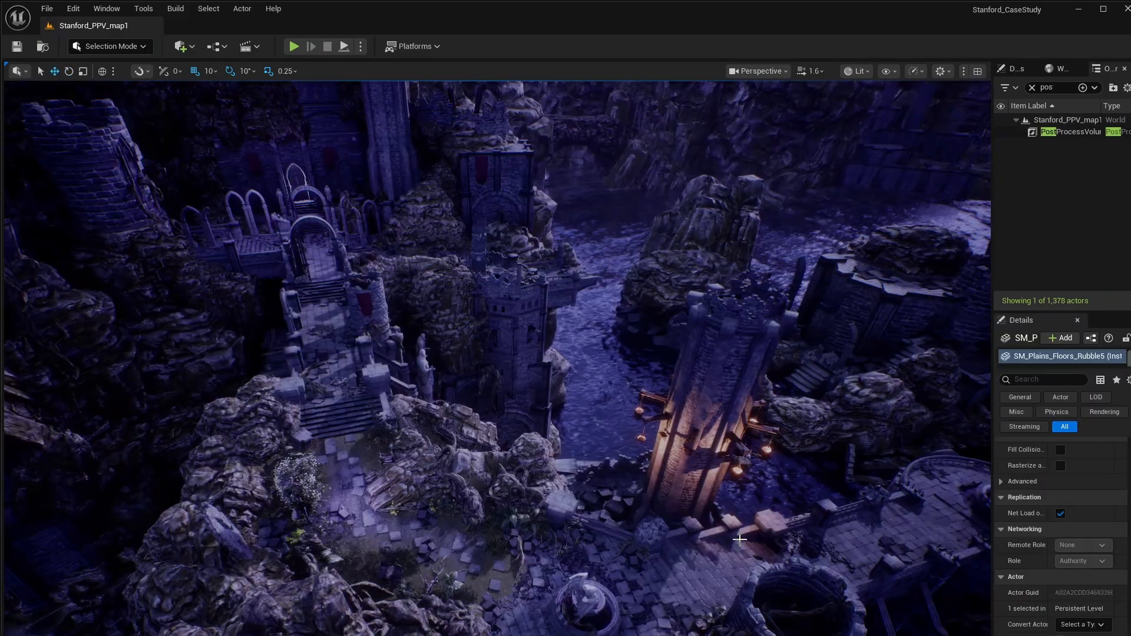
right_drag(693, 559, 693, 558)
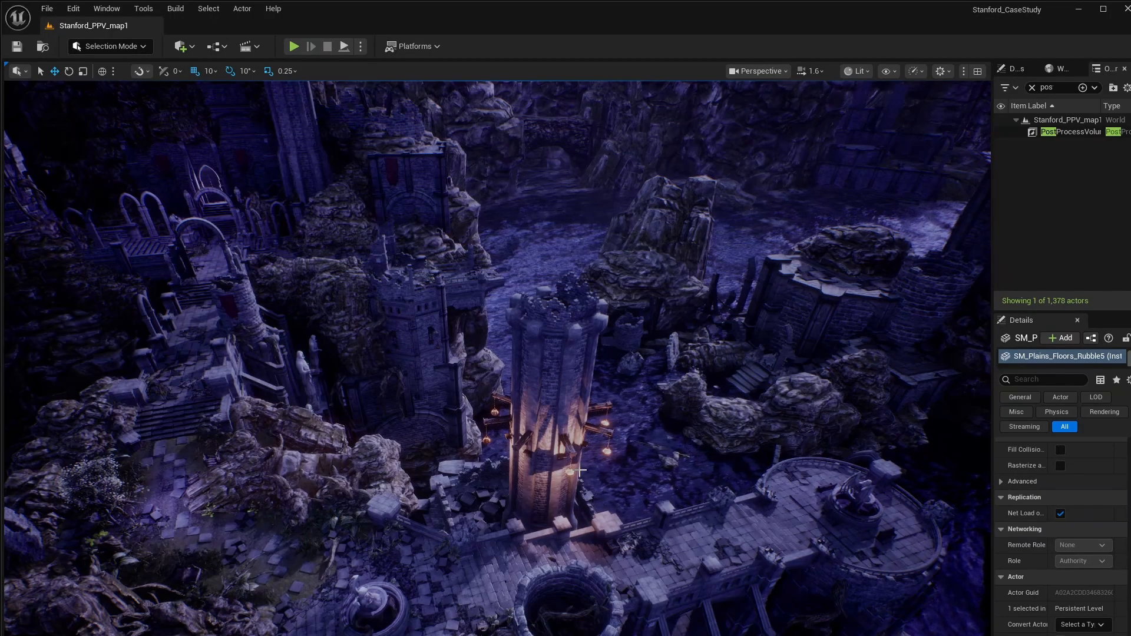
scroll(561, 503, up, 5)
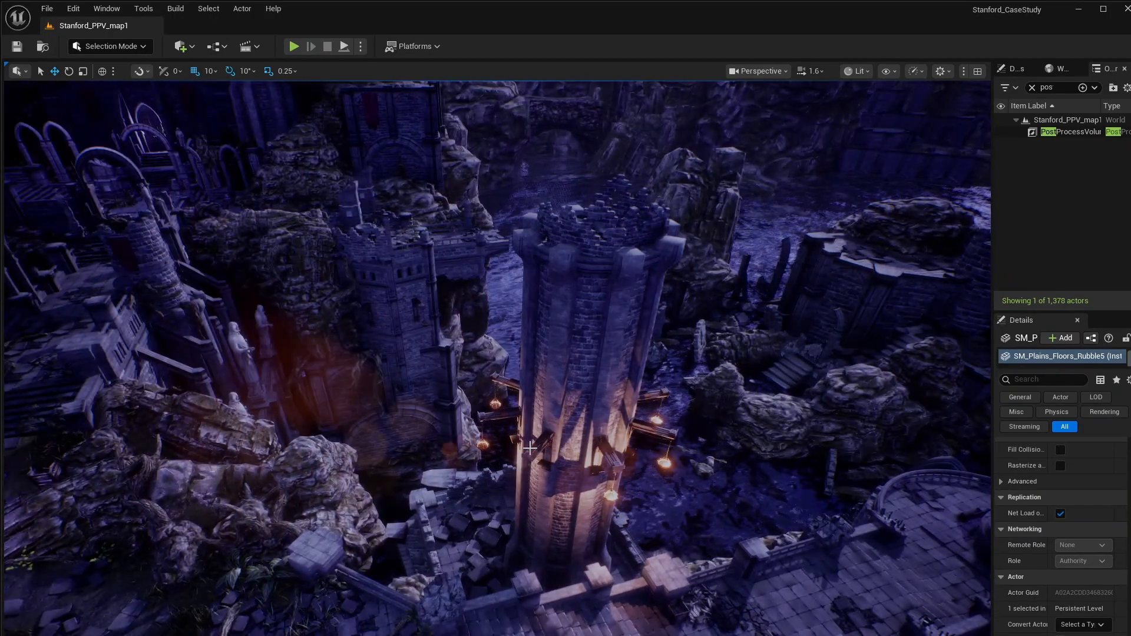
- Fly the camera from the lantern-lit tower along the ruined walkway to the moonlit arches in front of the castle door
right_drag(530, 447, 539, 588)
scroll(612, 387, up, 1)
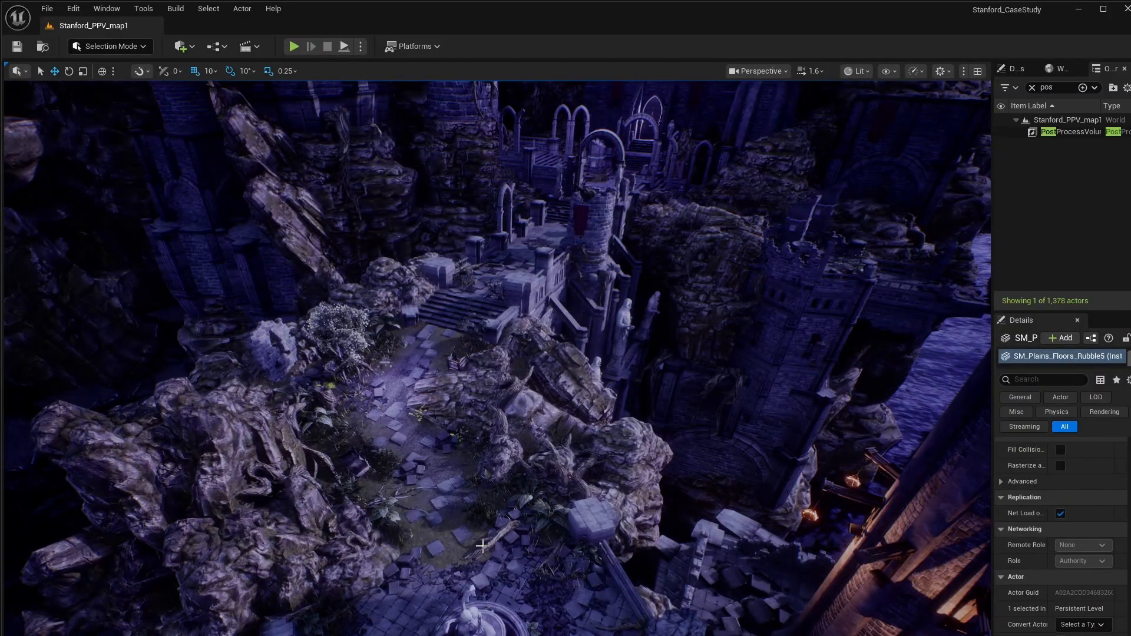
drag(482, 547, 402, 529)
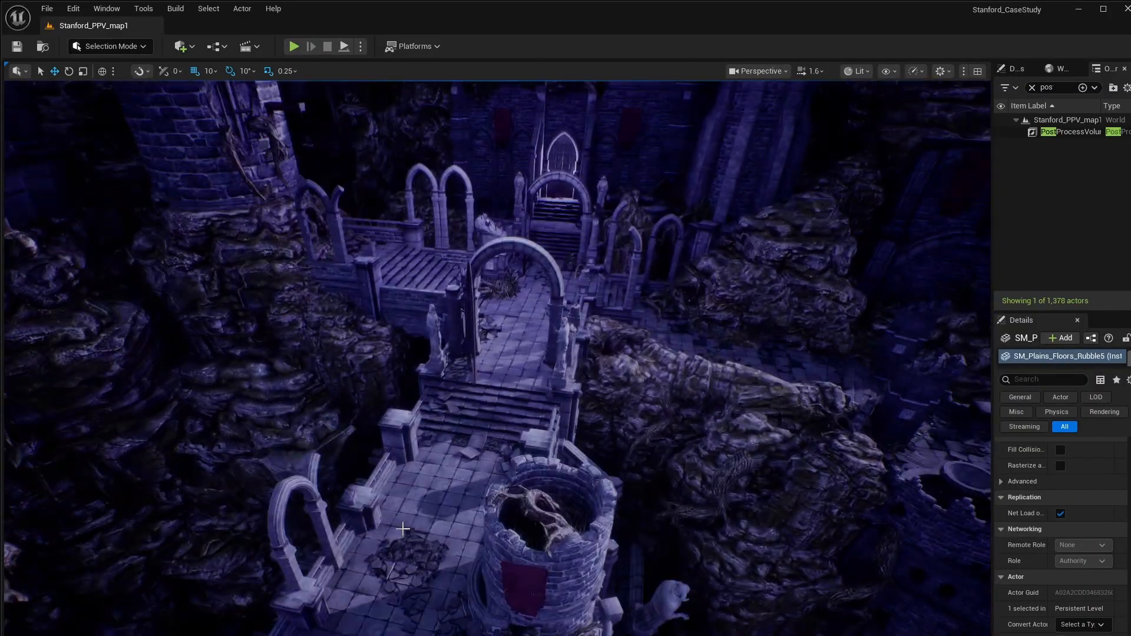
drag(563, 249, 564, 132)
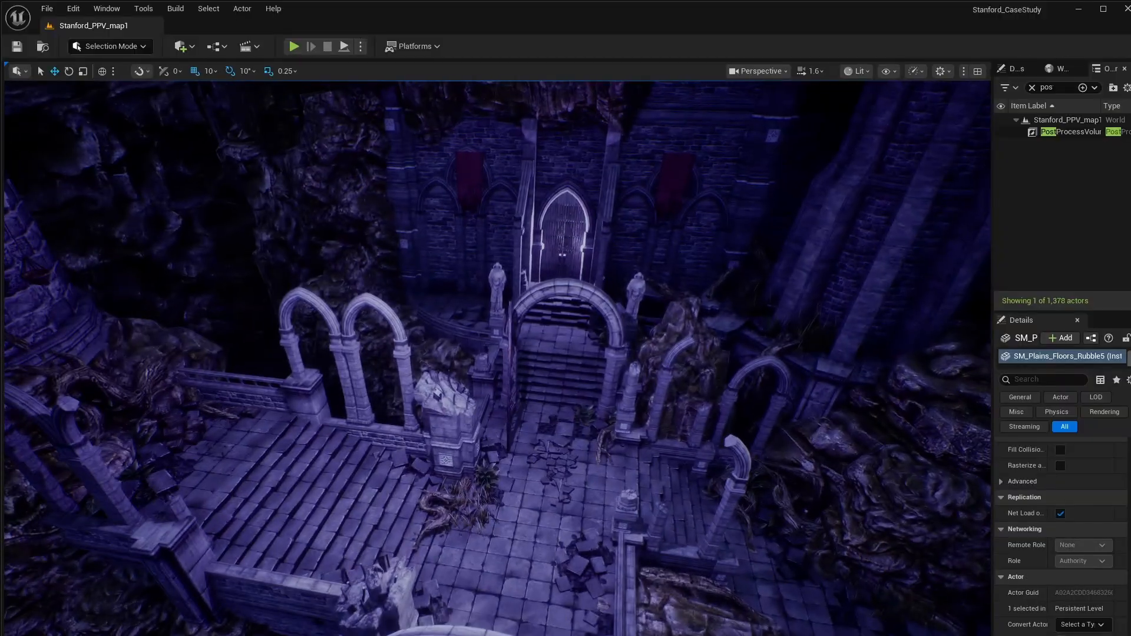
- Reveal the hidden light markers and inspect the point light beside the red banner and the castle door it lights
key(g)
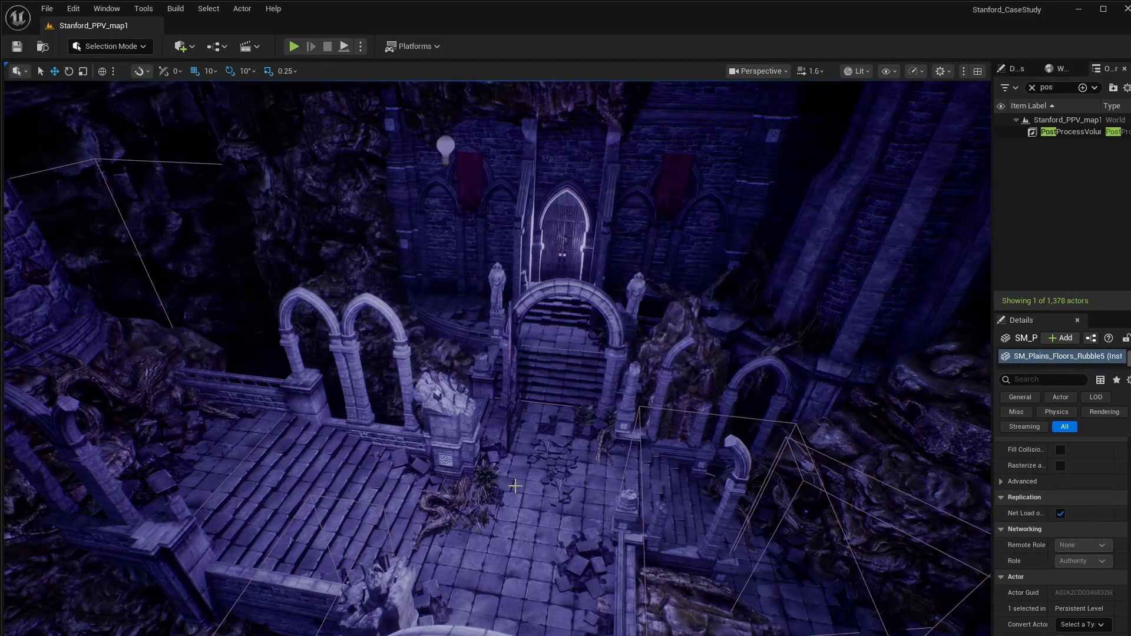
click(444, 151)
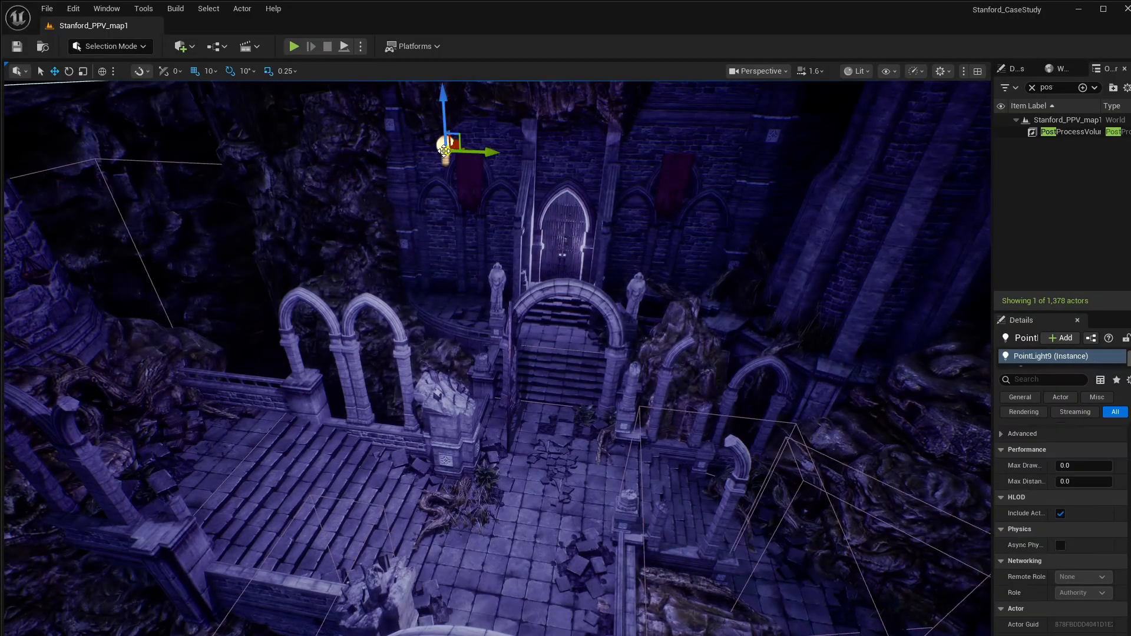
click(577, 254)
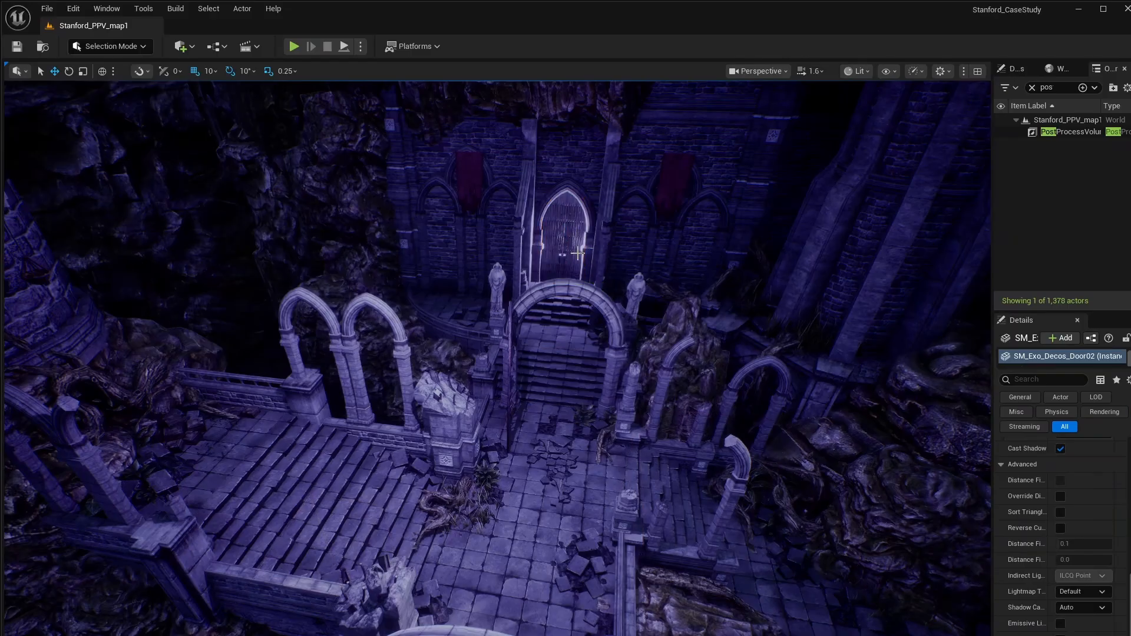
- Return the view to the lantern-lit tower and select the PostProcessVolume, widening the area that shows its properties
right_drag(580, 447, 649, 462)
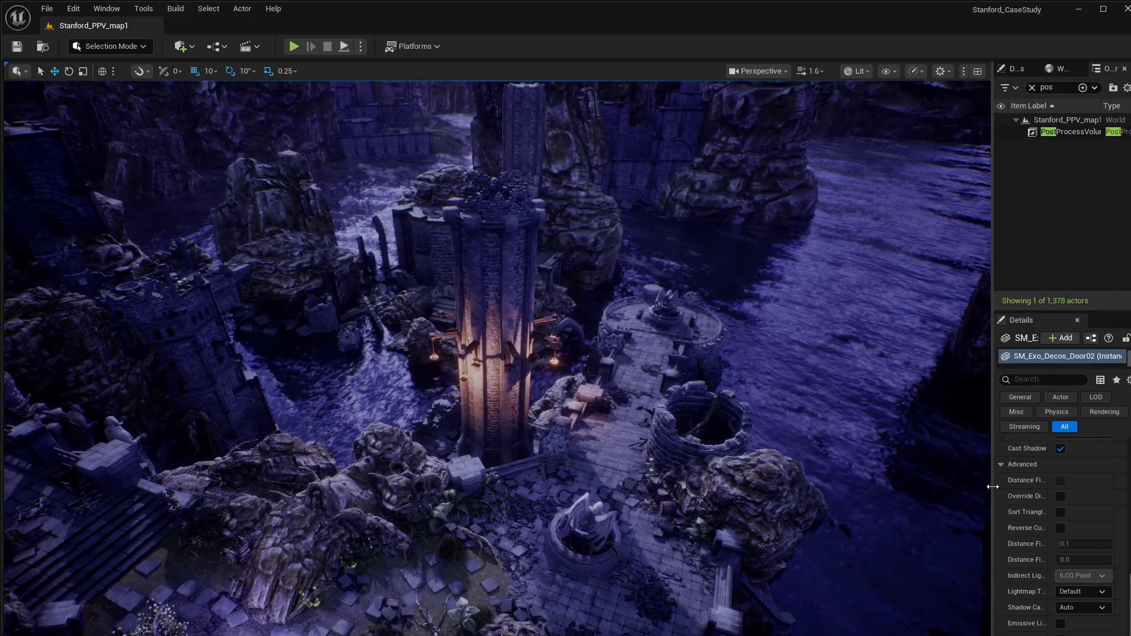
drag(989, 491, 848, 504)
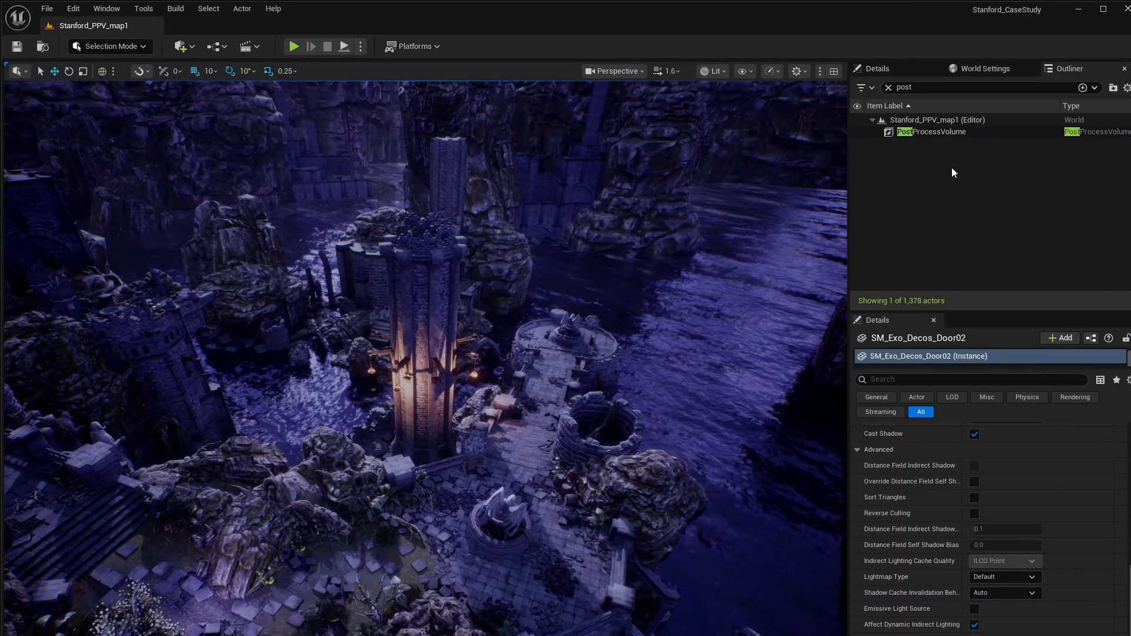
click(946, 131)
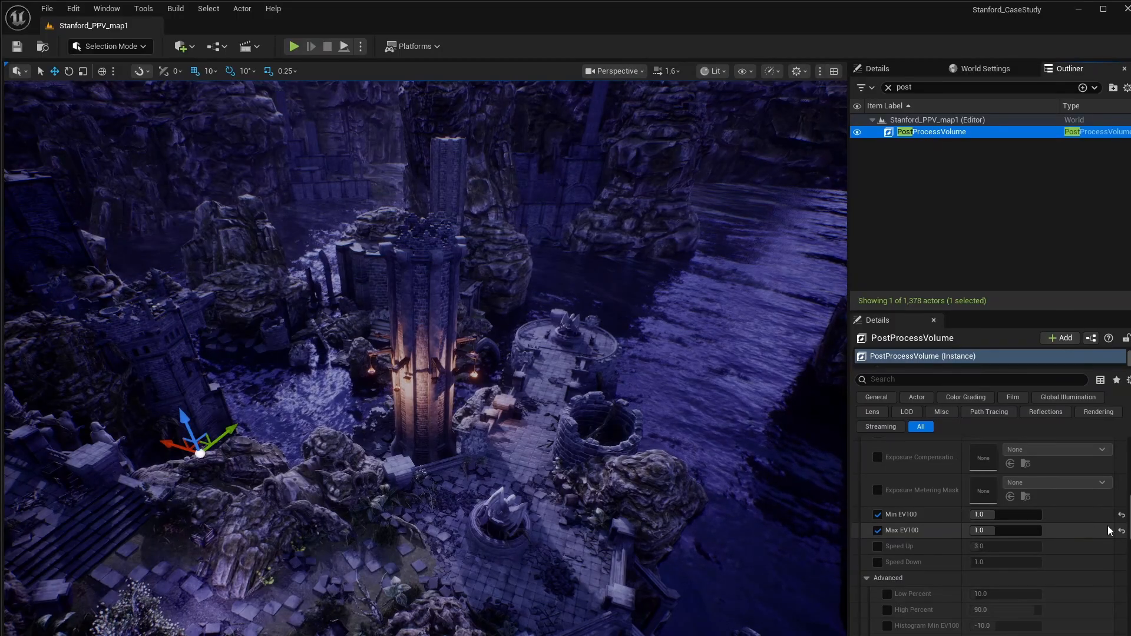
- Collapse the Mobile Depth of Field group of the PostProcessVolume and examine the Bloom method and intensity
scroll(1013, 527, up, 10)
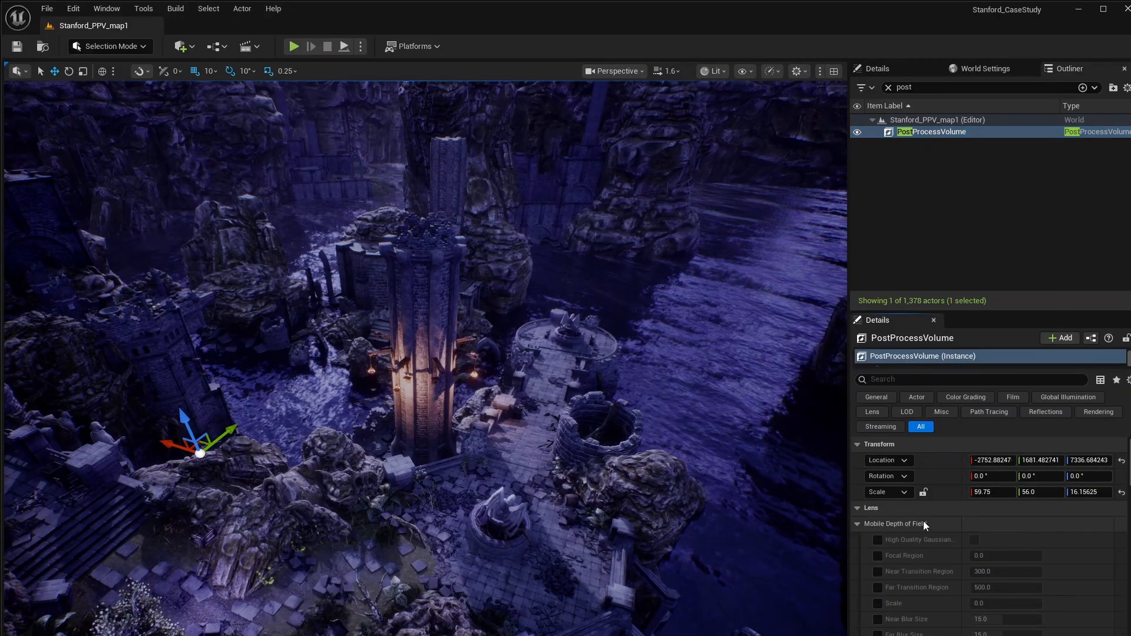
click(857, 524)
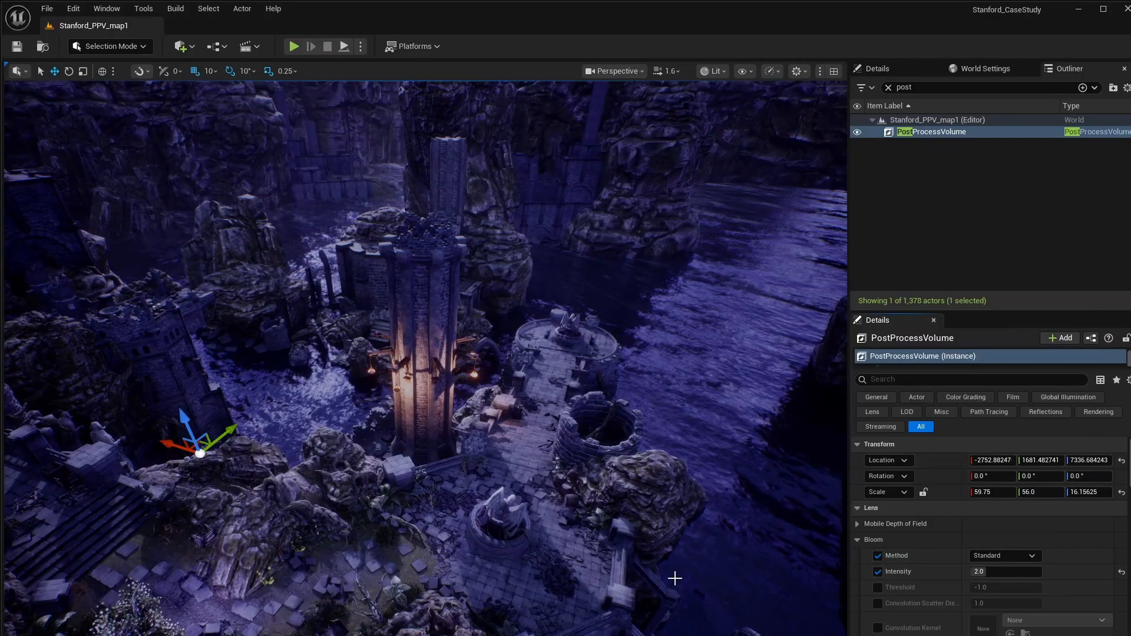
click(1014, 570)
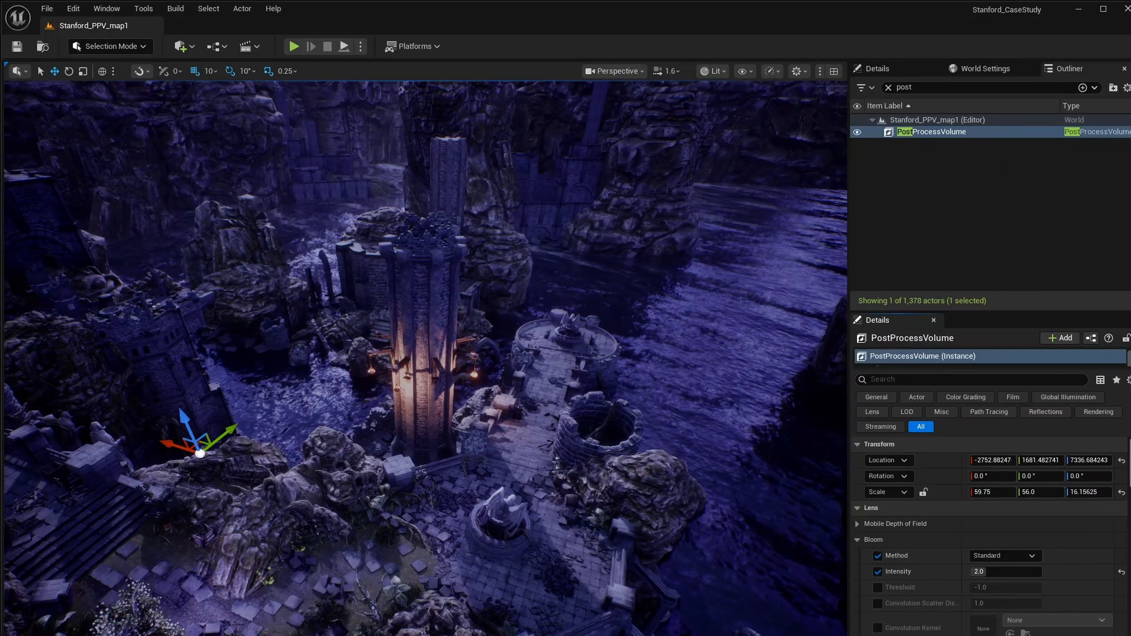
- Review the PostProcessVolume's Exposure settings, including compensation and Min/Max EV100, and the Chromatic Aberration intensity
scroll(988, 536, down, 10)
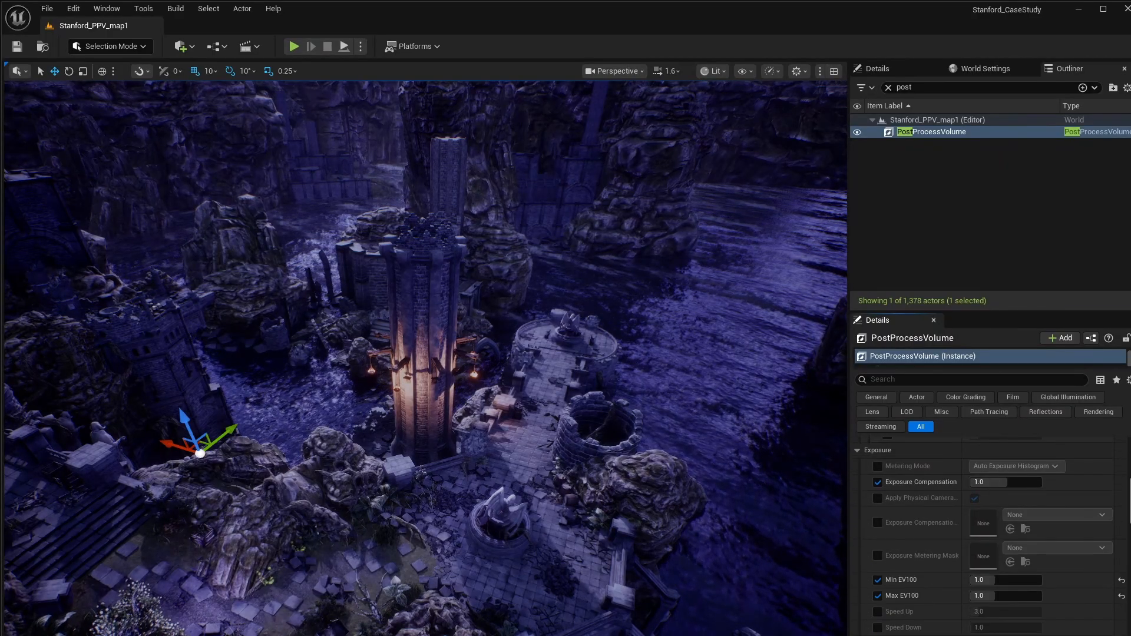
scroll(1055, 526, up, 2)
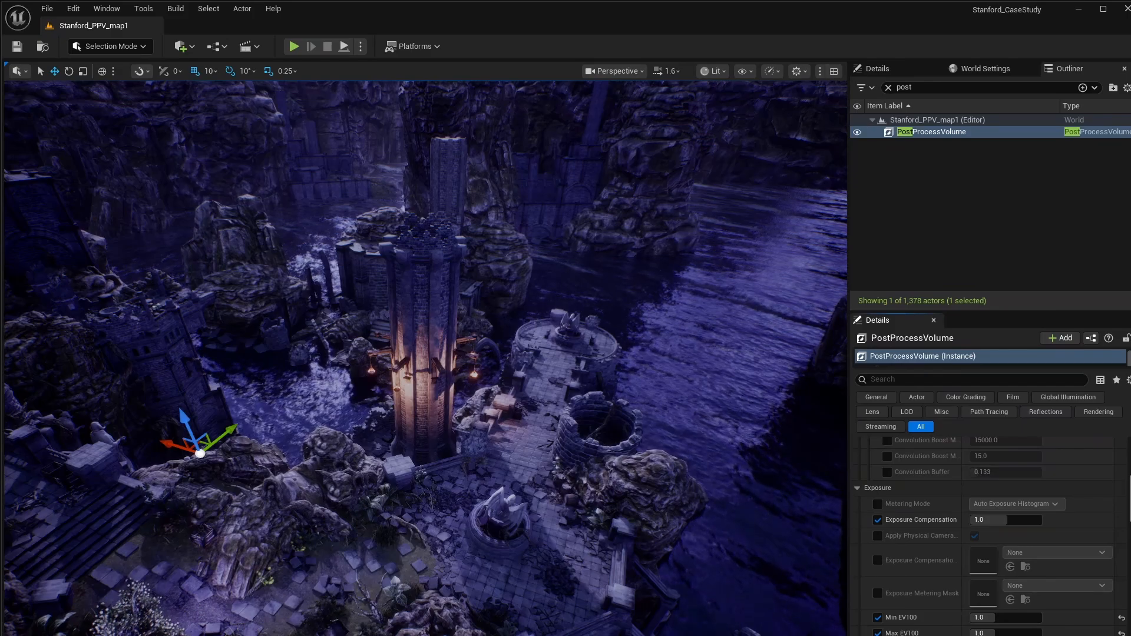
scroll(988, 536, down, 9)
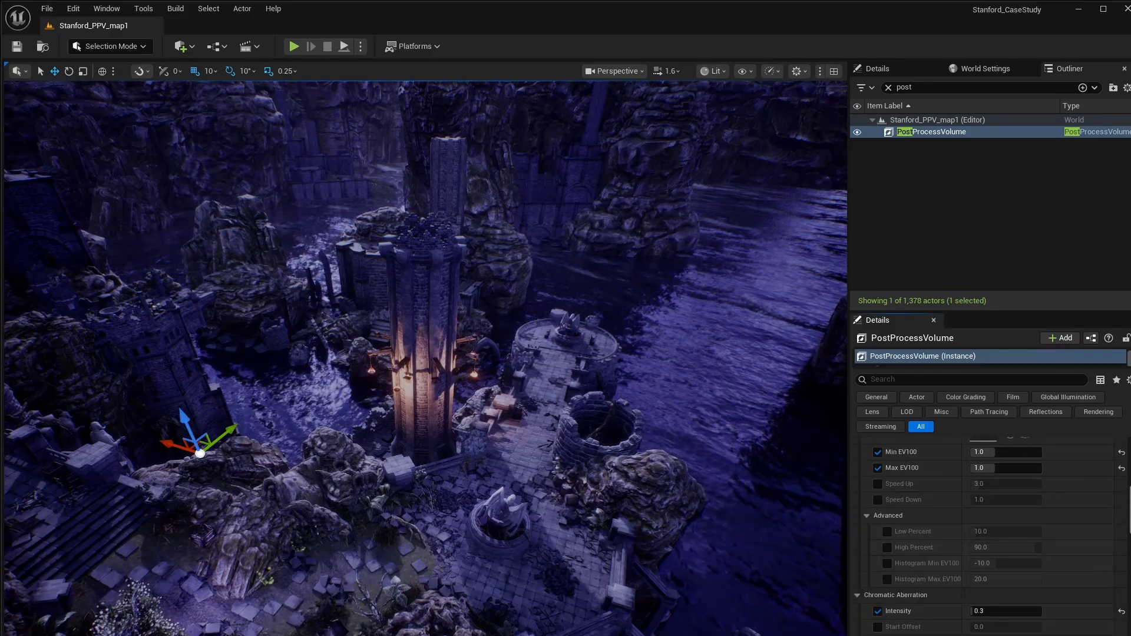
scroll(995, 536, down, 2)
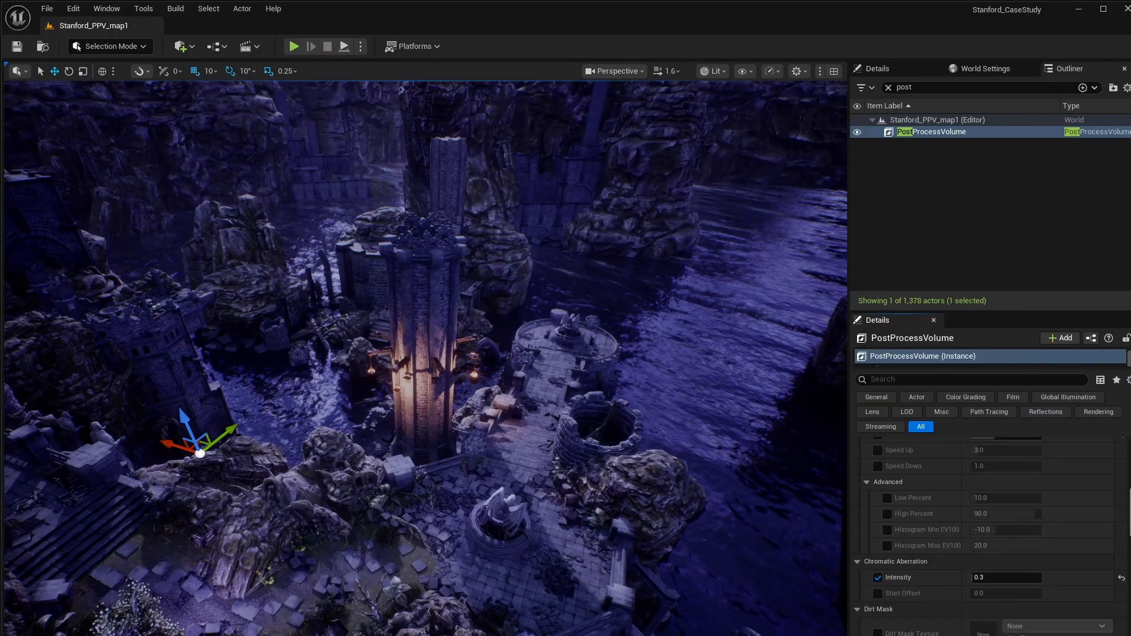
- Review the Local Exposure contrast, shadow threshold and detail strength settings, along with the Lens Flares intensity
scroll(964, 589, down, 8)
scroll(988, 537, down, 6)
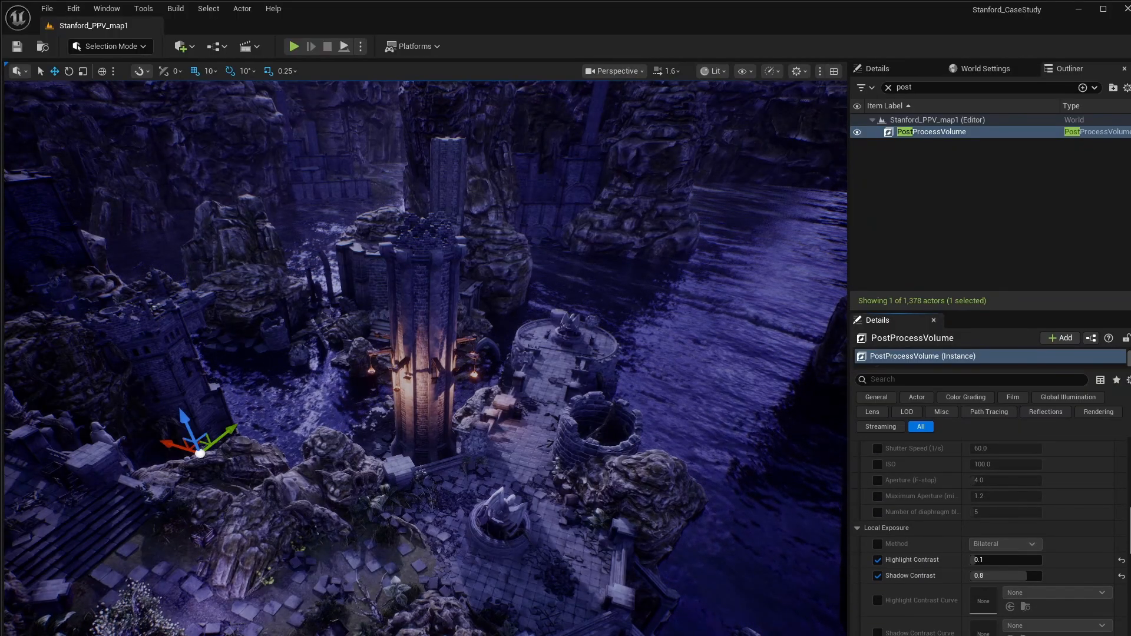
scroll(984, 539, down, 2)
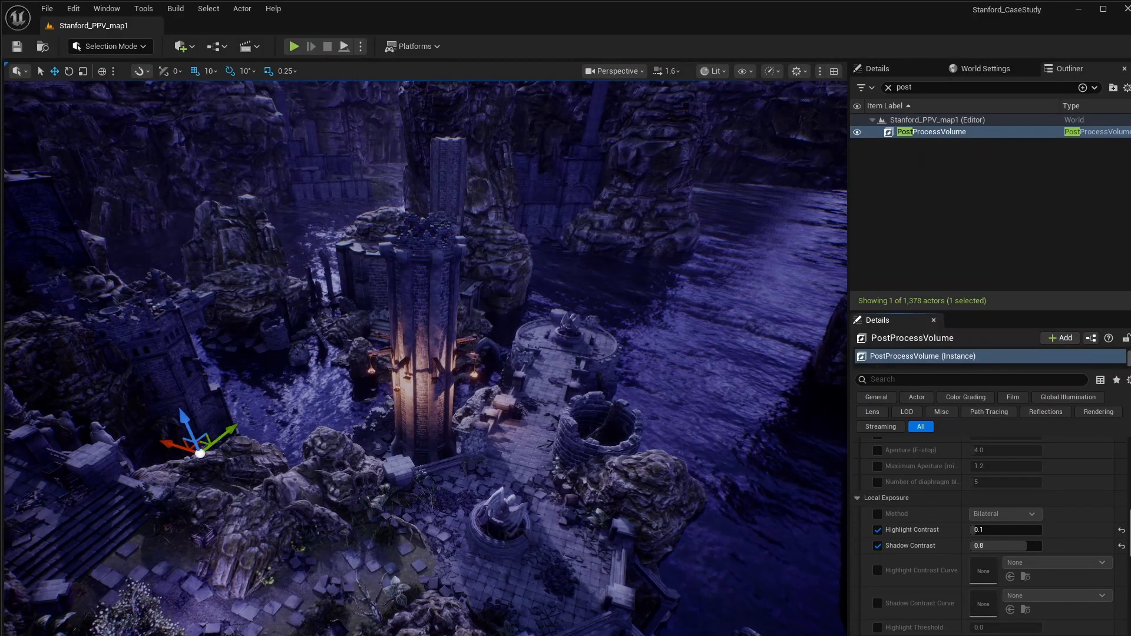
scroll(984, 537, down, 2)
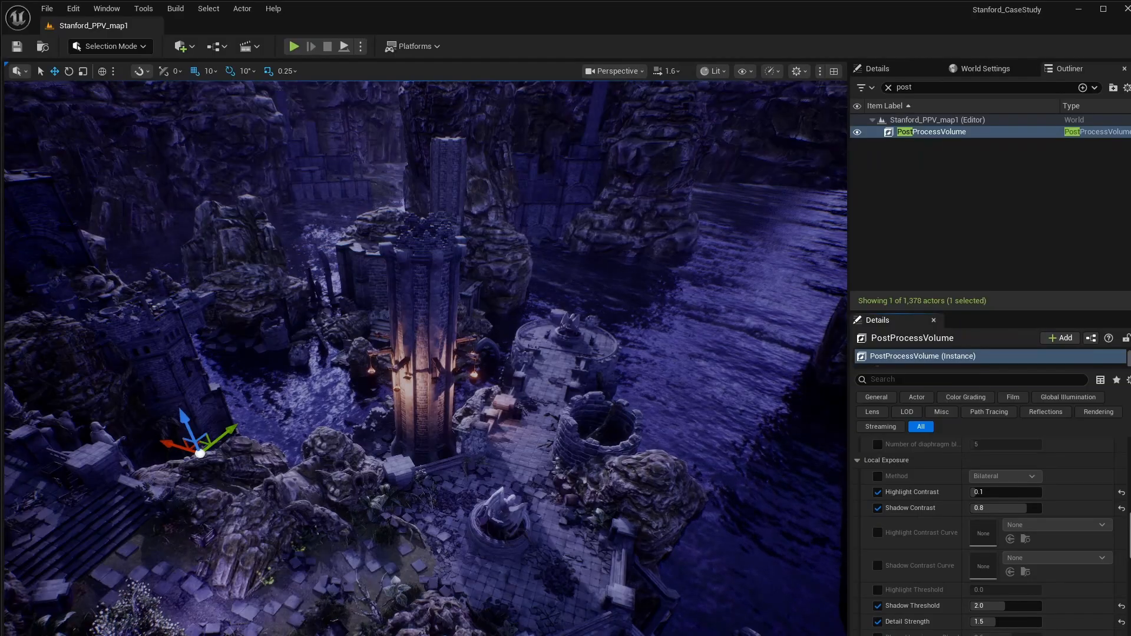
scroll(984, 536, down, 9)
scroll(984, 537, up, 3)
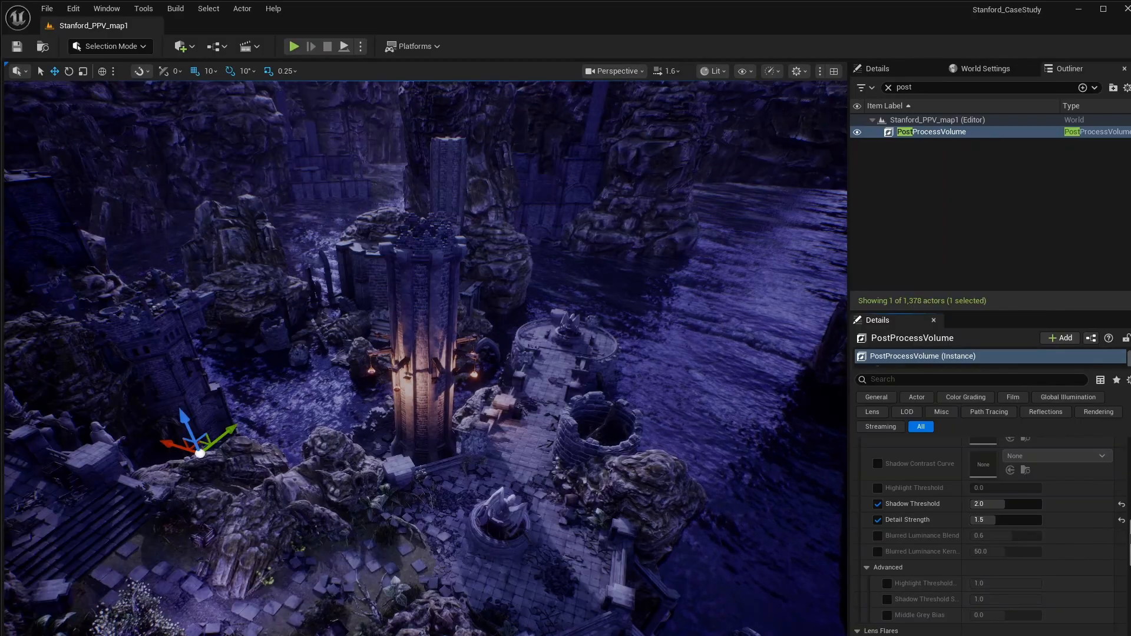
scroll(984, 536, down, 5)
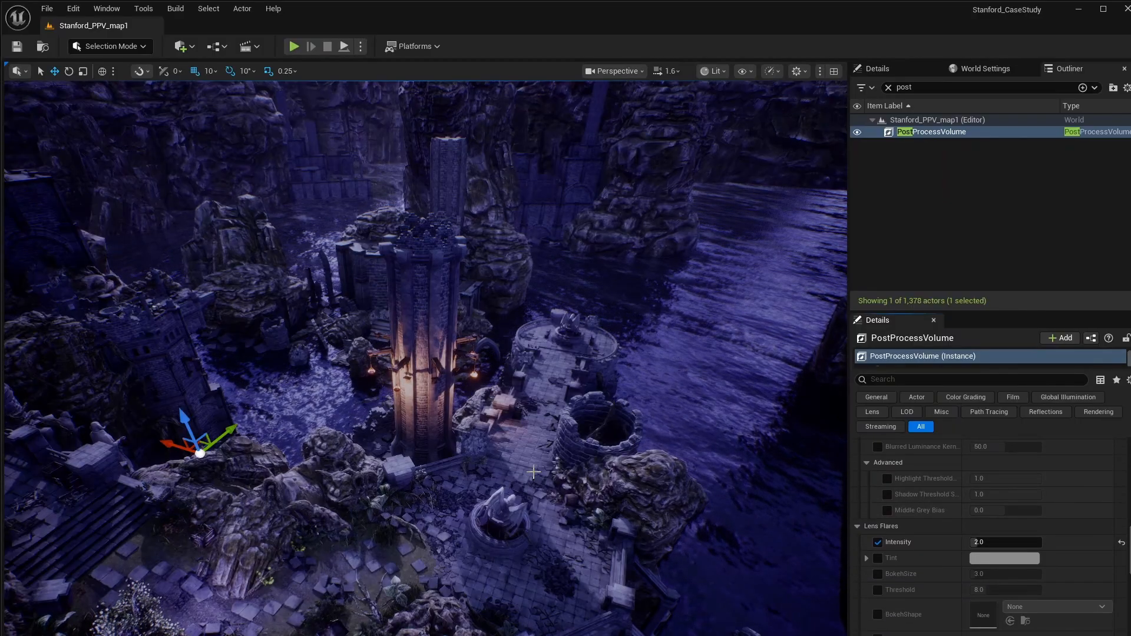
- Move in on the tower's hanging lanterns and orbit around them to examine the lens flares in the night scene
click(685, 486)
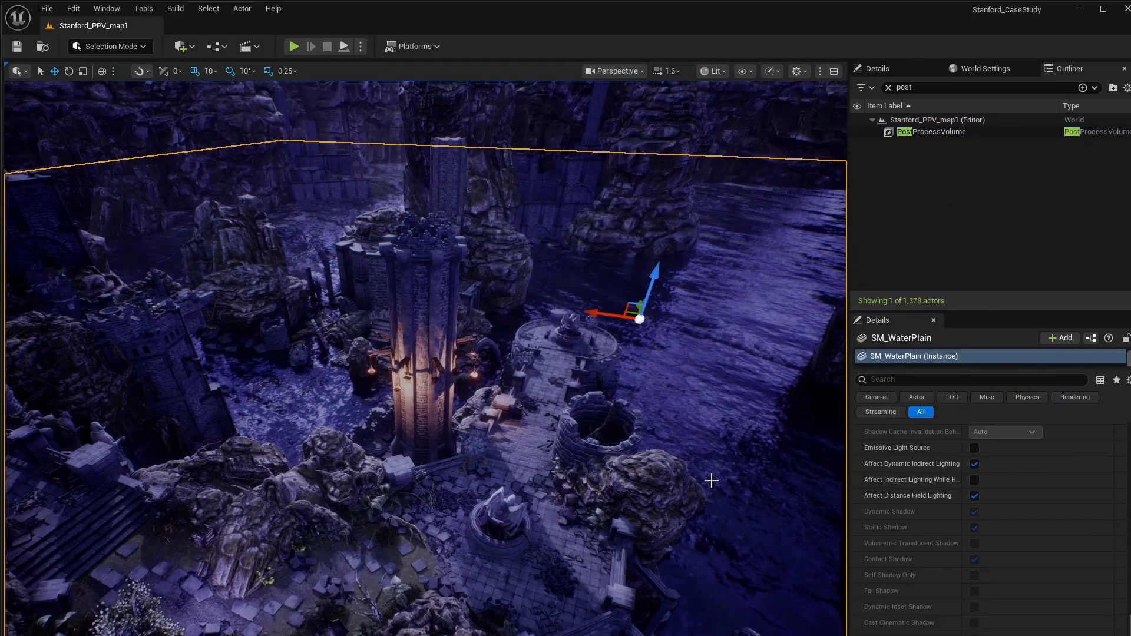
key(g)
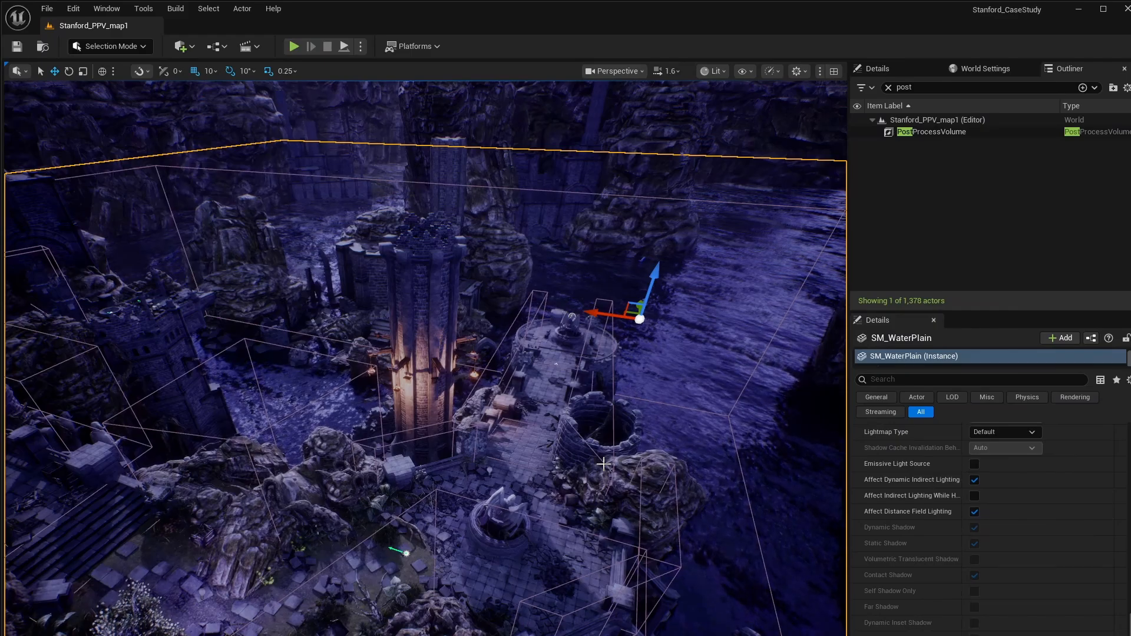
key(g)
alt+drag(590, 494, 356, 419)
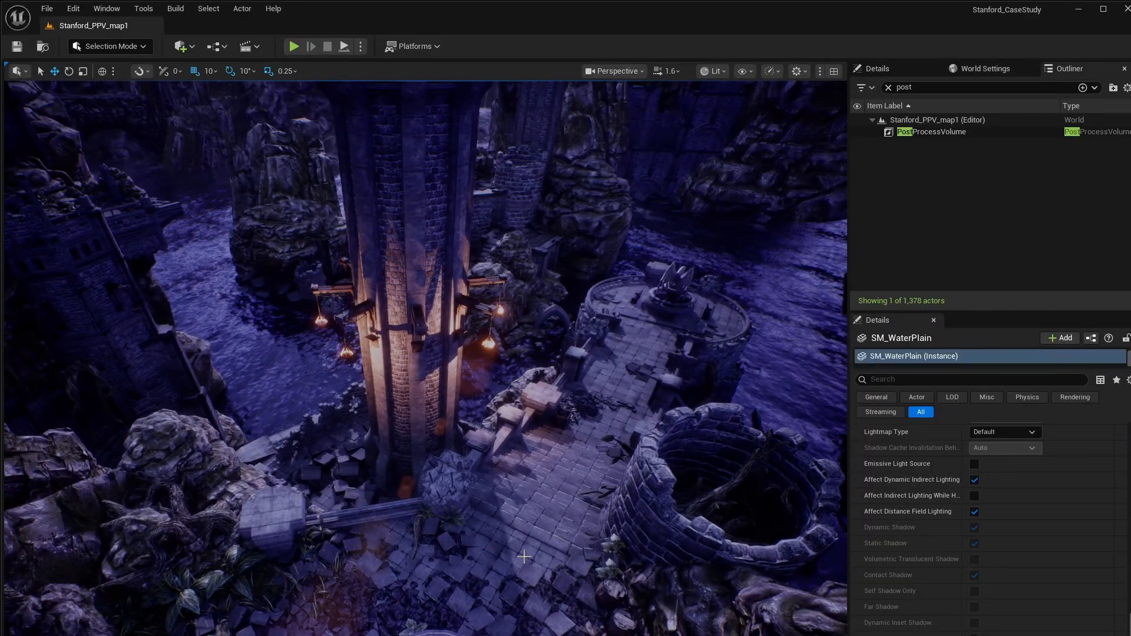
alt+drag(524, 557, 336, 522)
scroll(1117, 629, down, 2)
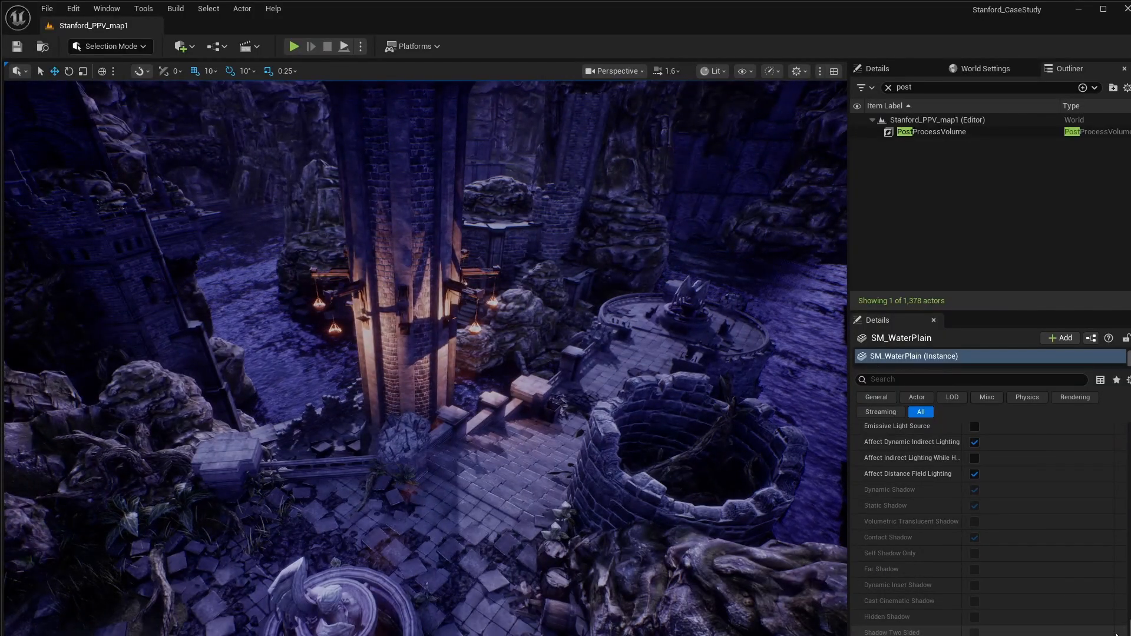
- Select the PostProcessVolume again and examine its Global and Shadows color grading settings for saturation, contrast and gain
click(964, 120)
click(966, 132)
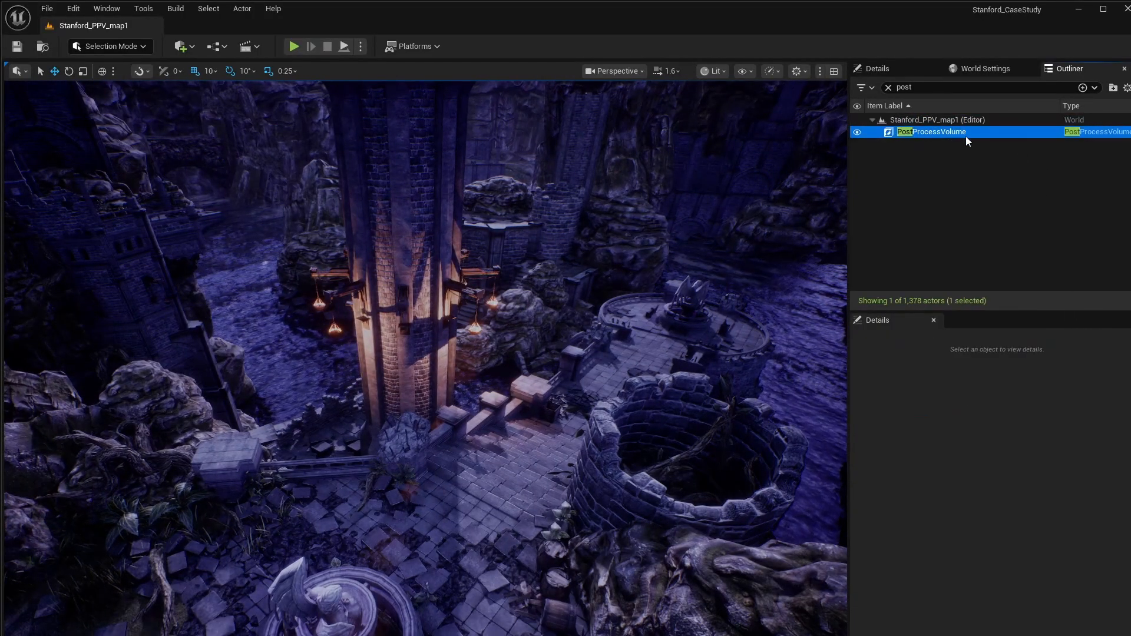
scroll(990, 530, down, 8)
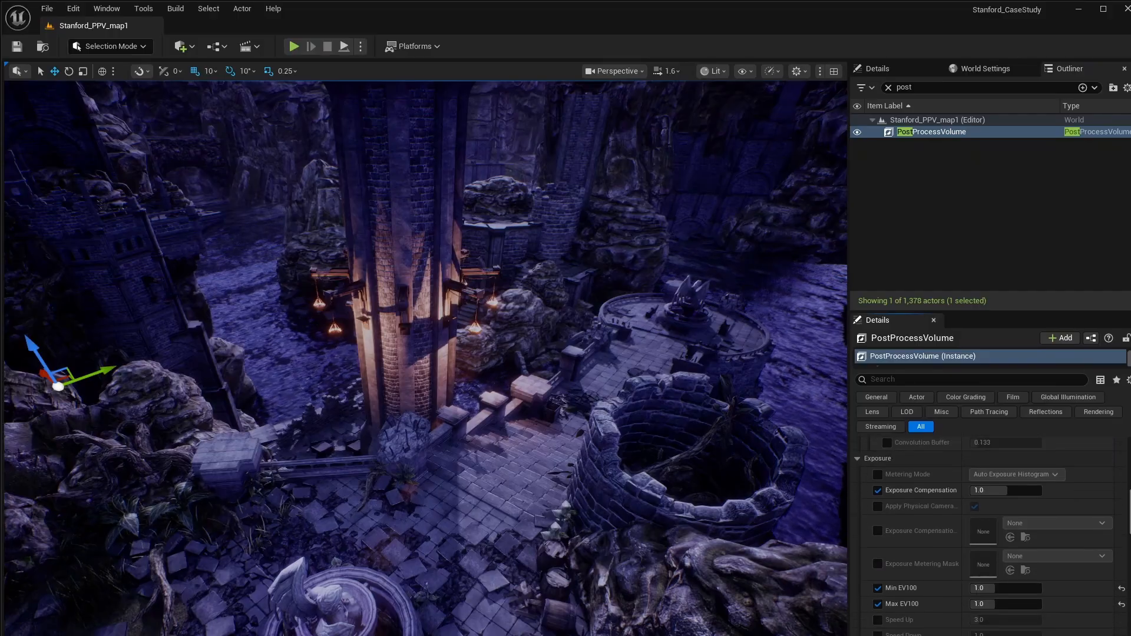
scroll(990, 531, down, 5)
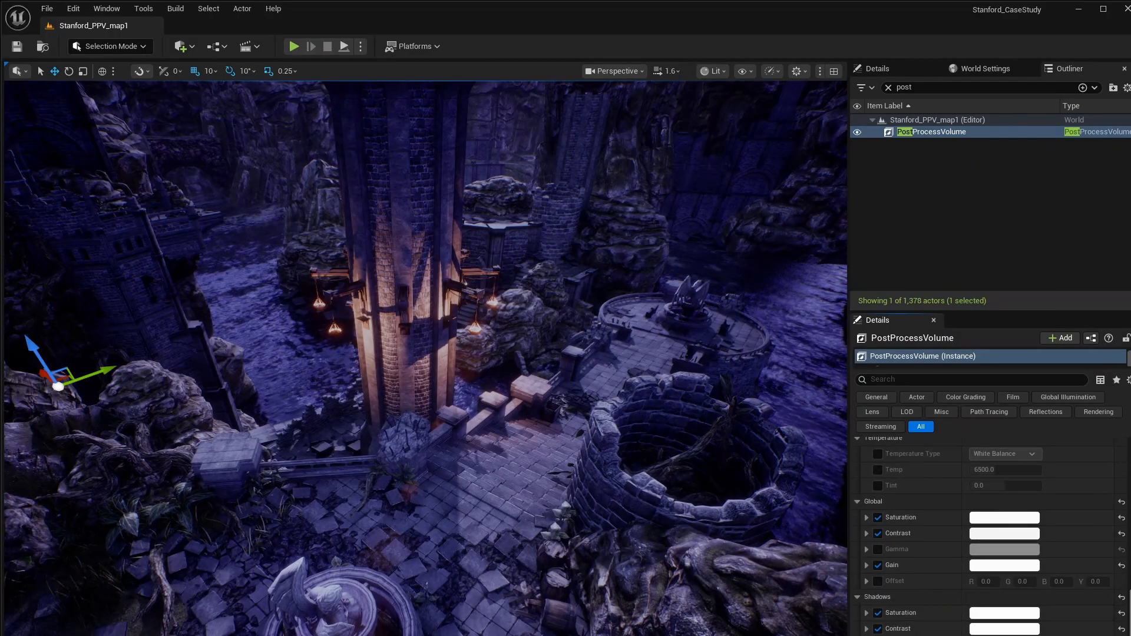
scroll(990, 530, down, 1)
scroll(989, 530, down, 1)
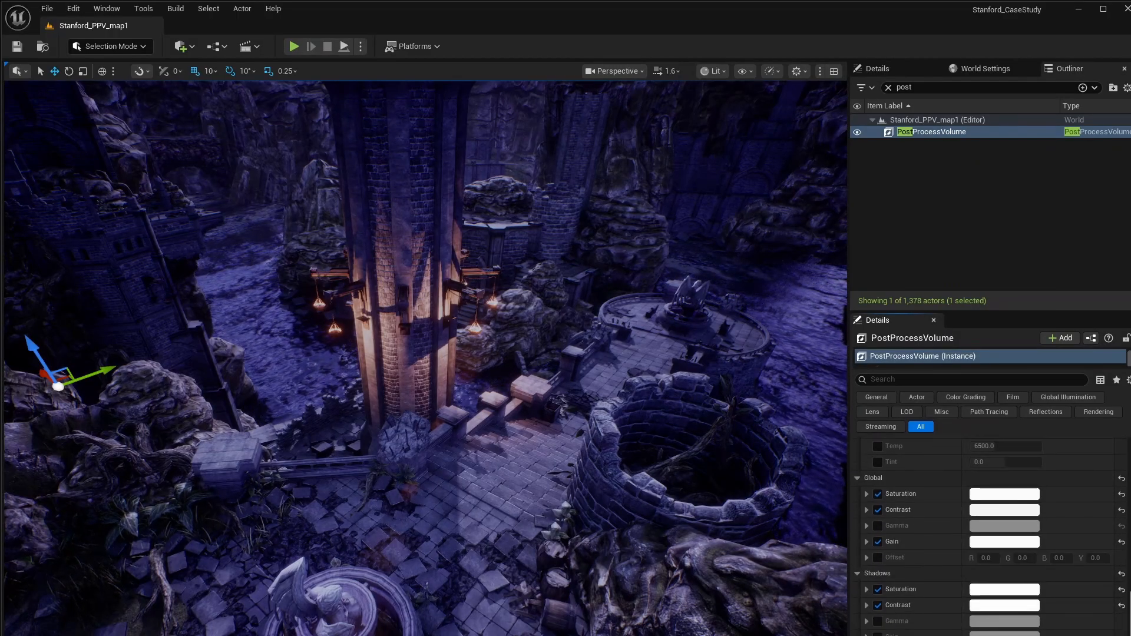
scroll(990, 530, down, 2)
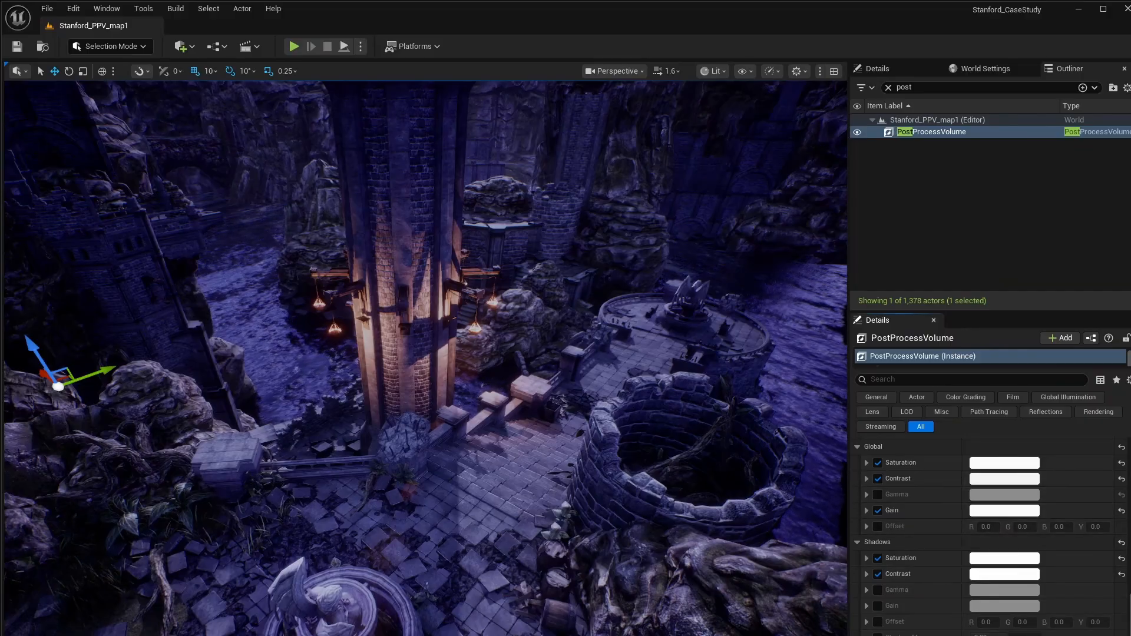
scroll(990, 530, down, 4)
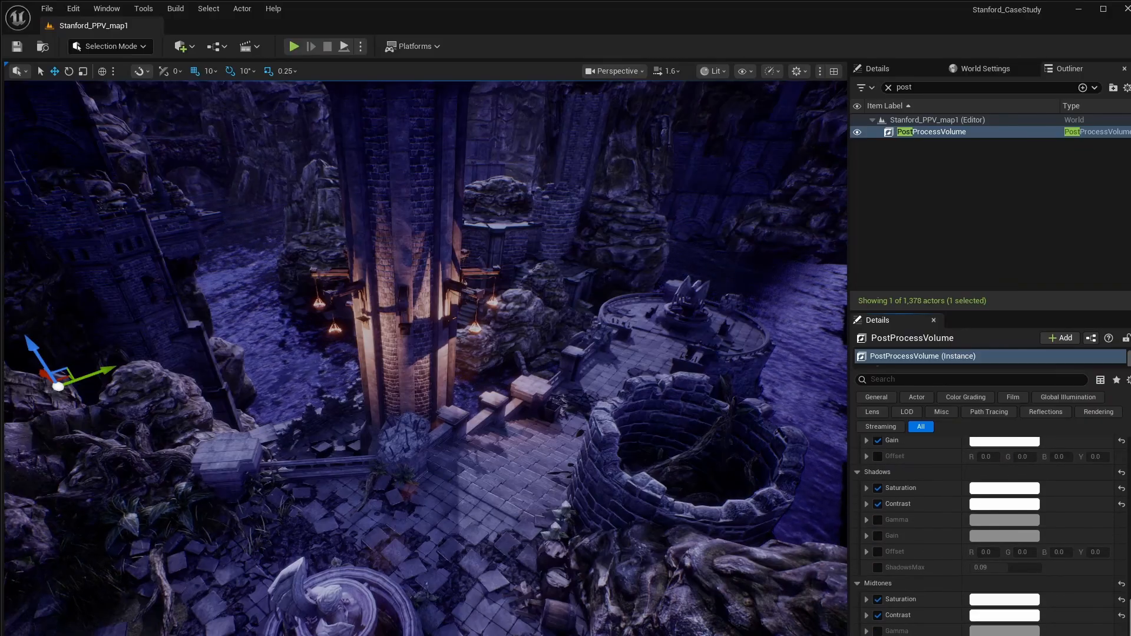
- Examine the Midtones and Highlights color grading settings and the Color Grading LUT with its intensity
scroll(990, 536, up, 2)
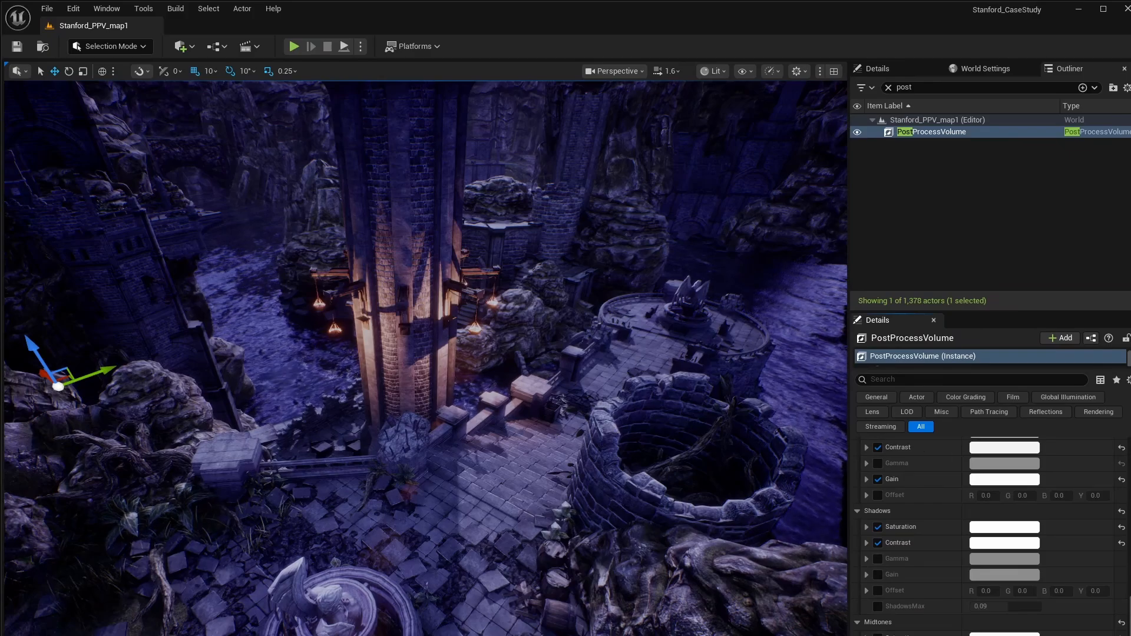
scroll(990, 536, down, 9)
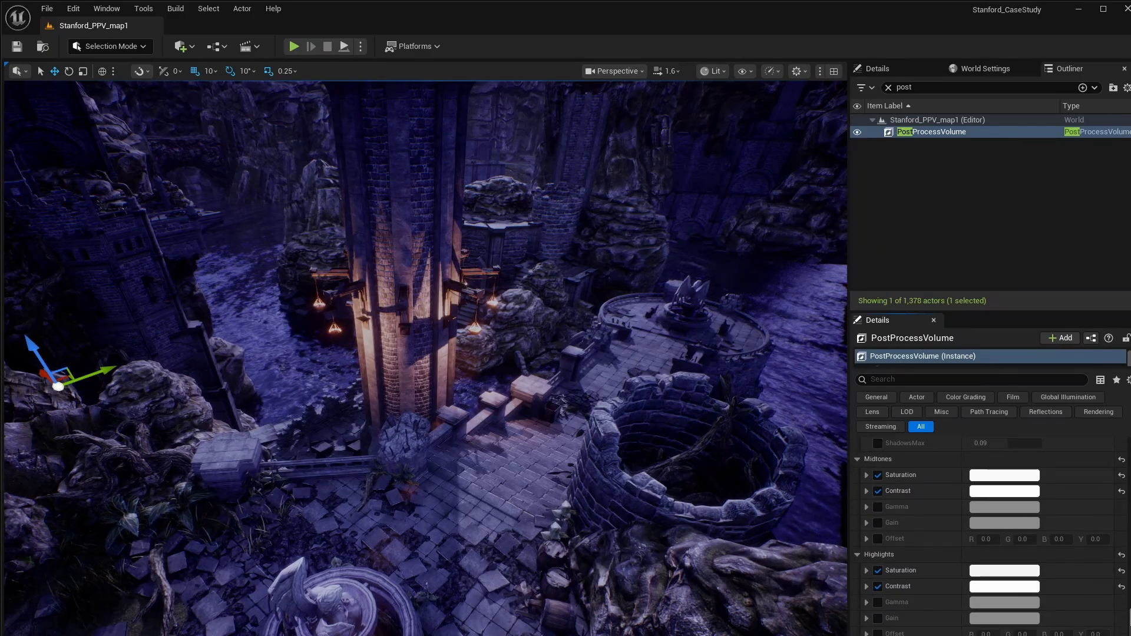
scroll(990, 536, down, 3)
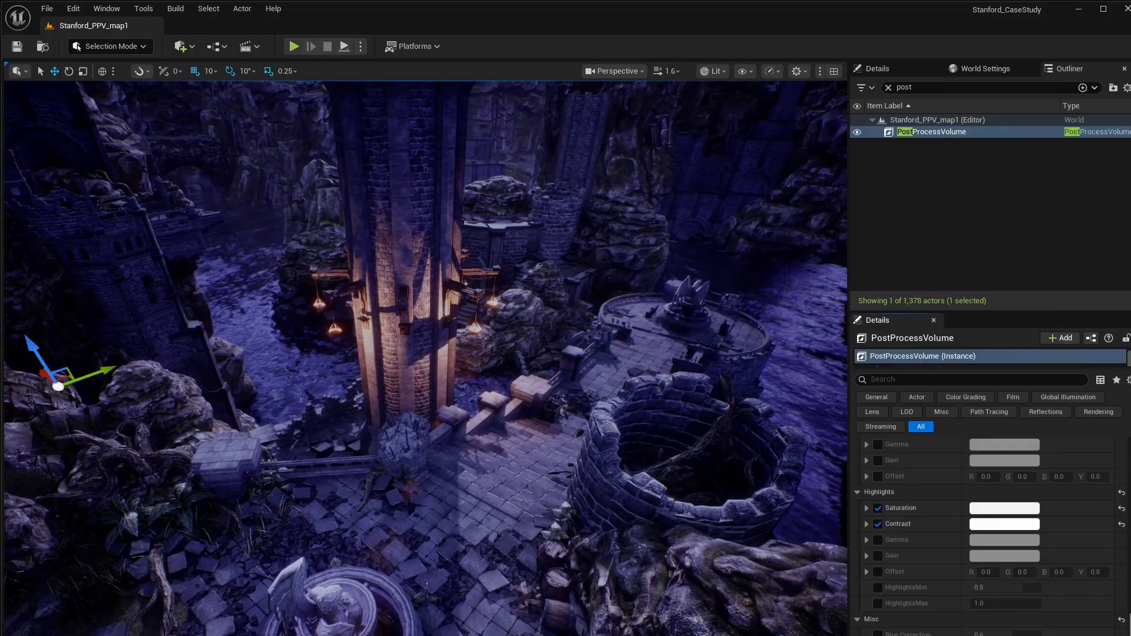
scroll(989, 536, down, 6)
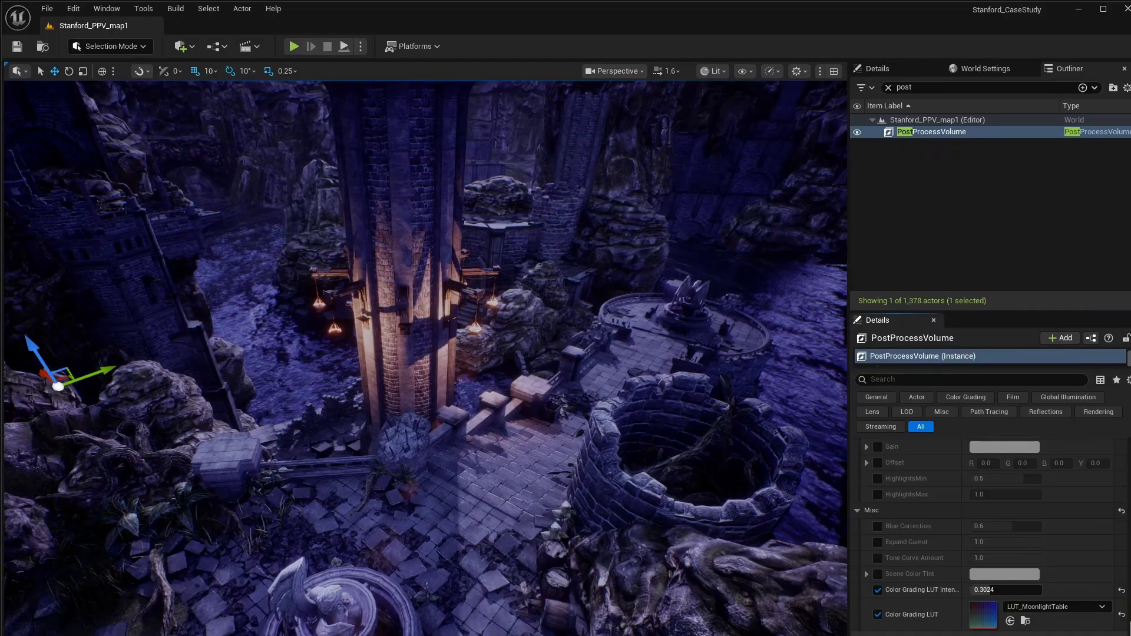
- Enlarge the level viewport by narrowing the side panels until the night castle scene fills the window
scroll(990, 536, up, 20)
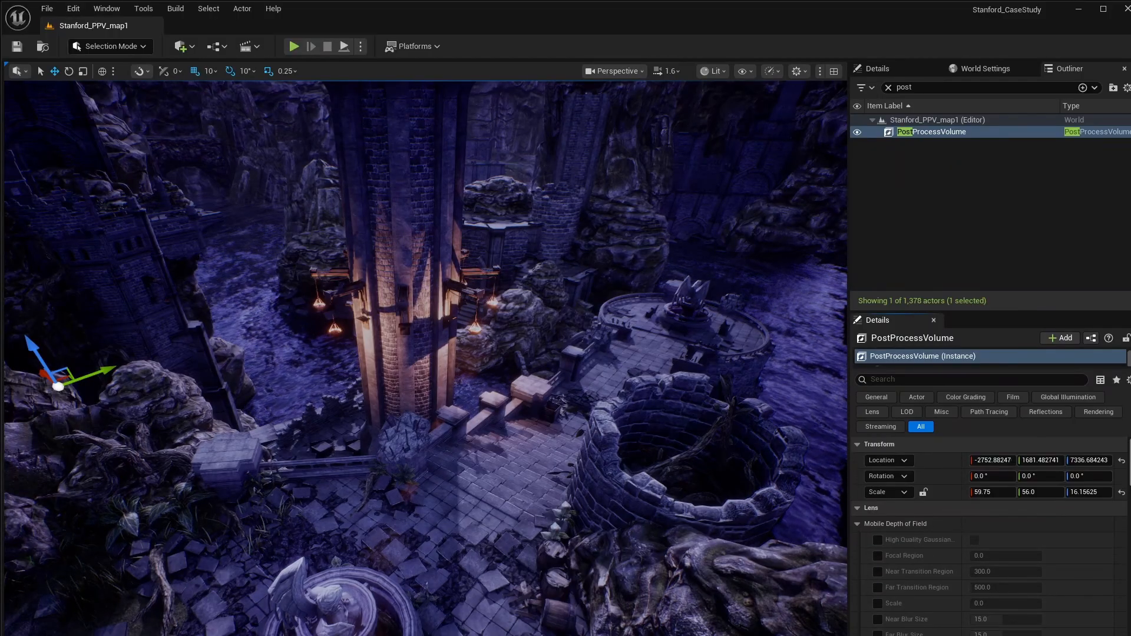
drag(847, 411, 1002, 412)
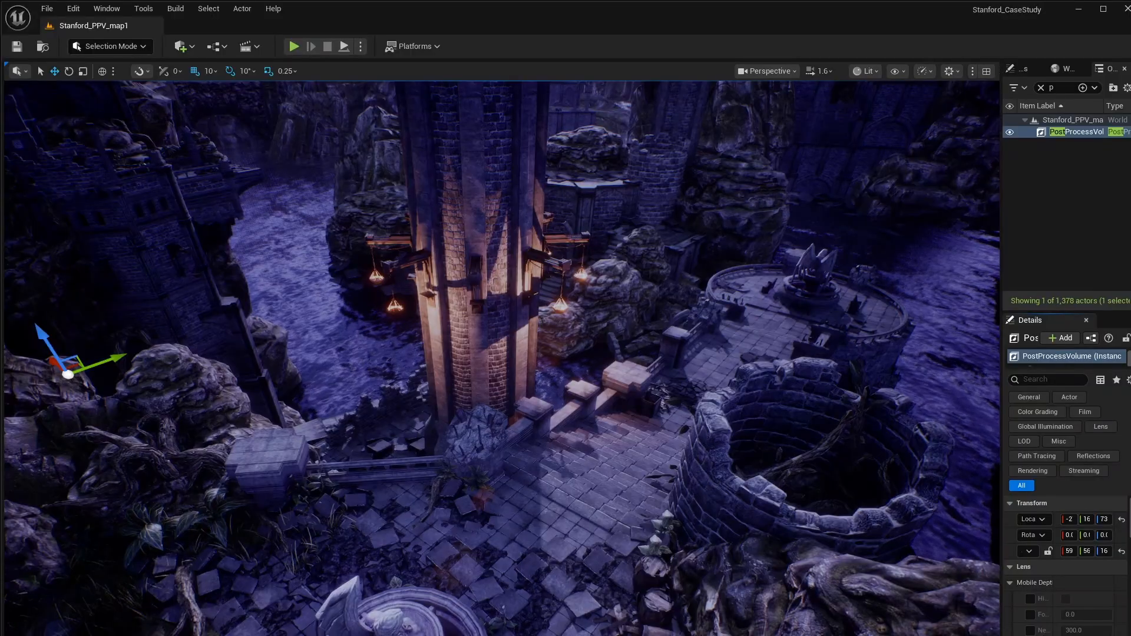
drag(2, 438, 0, 437)
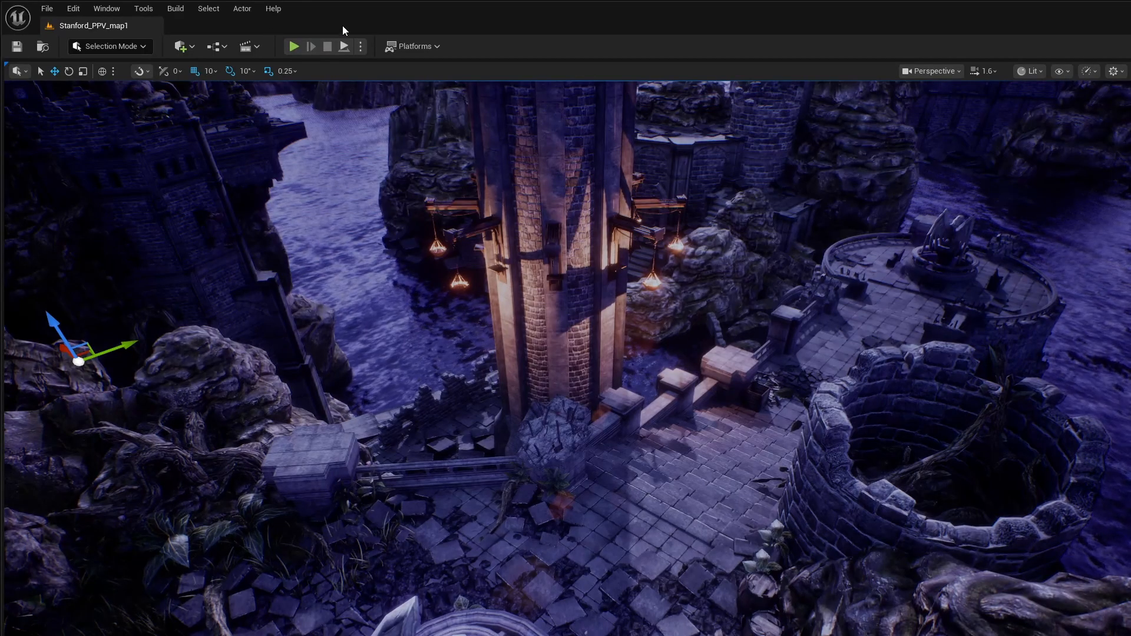
- Play the level and run the character around the lower winged-statue fountain to view the night look in game
click(293, 50)
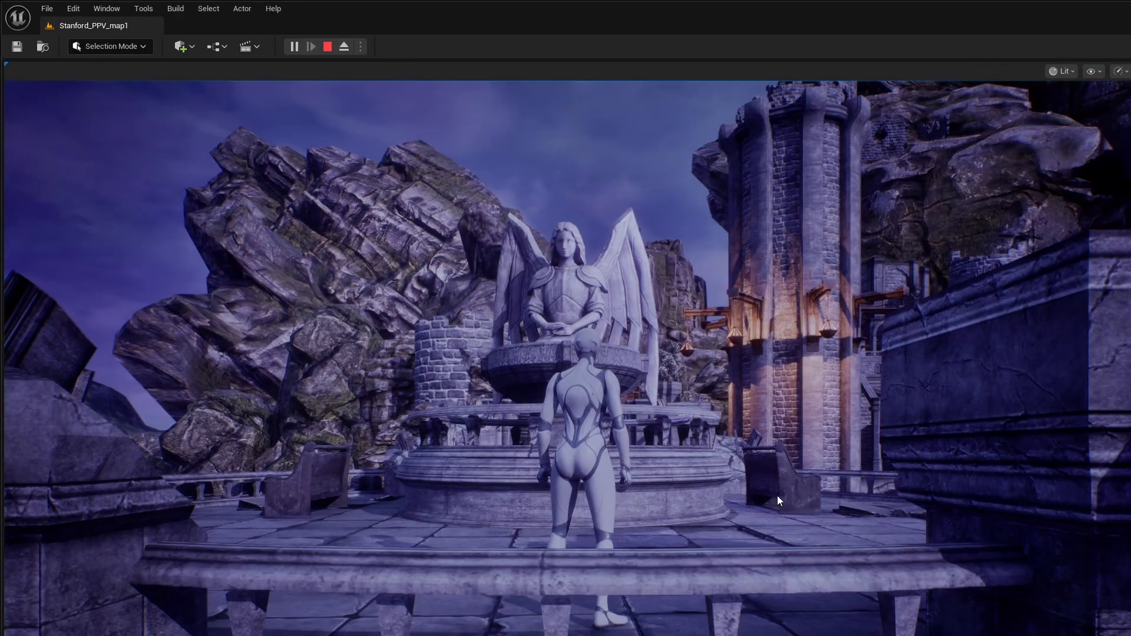
click(778, 501)
key(w)
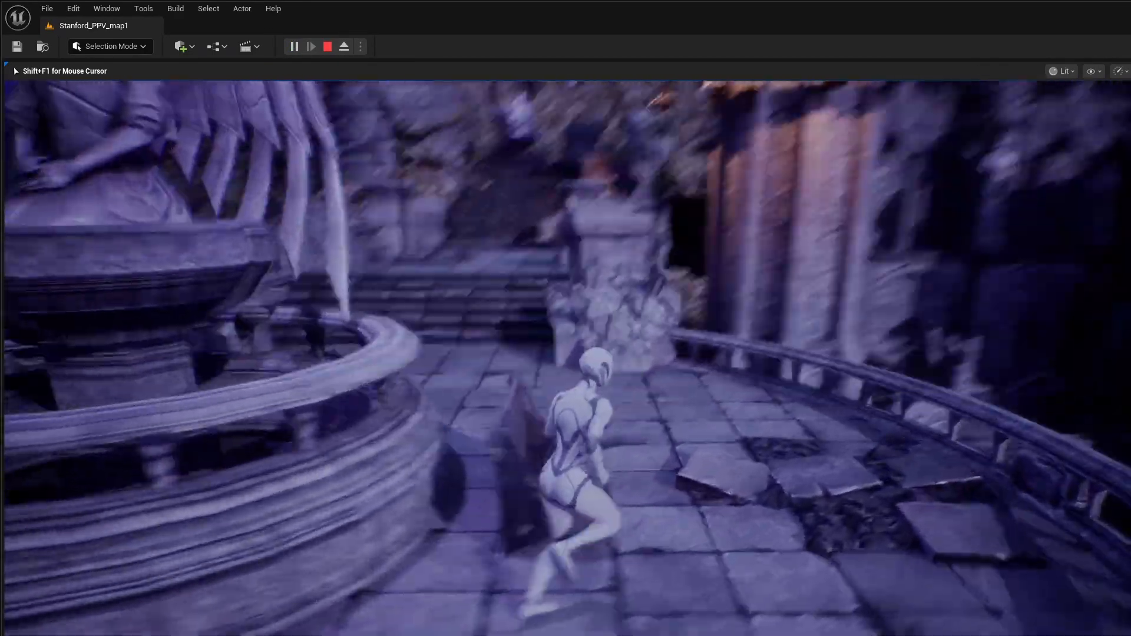
key(w)
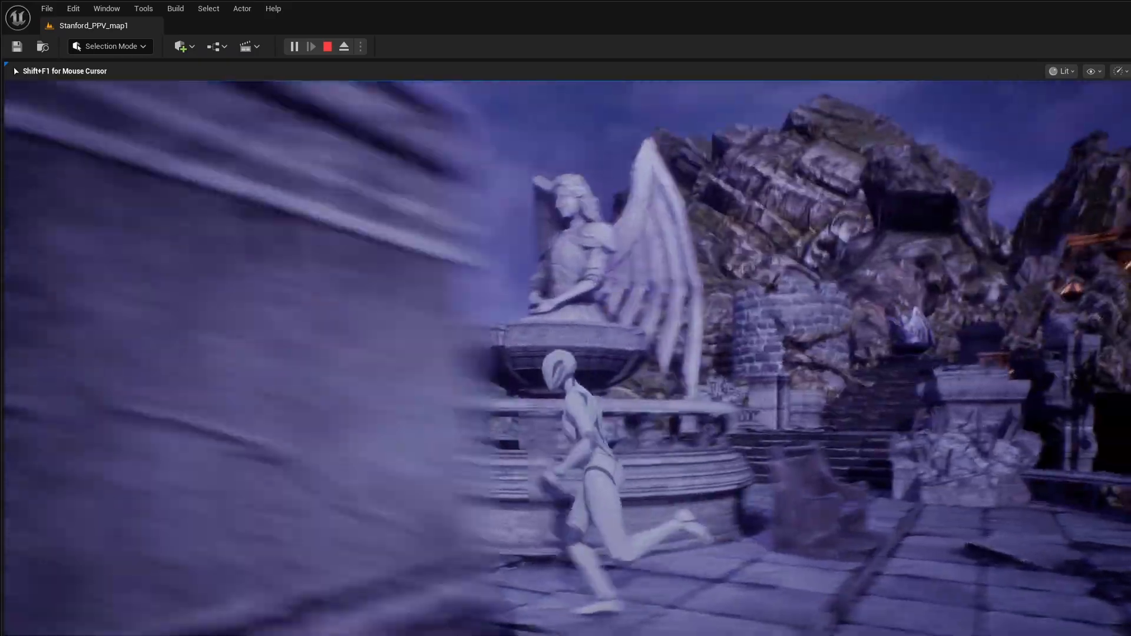
key(space)
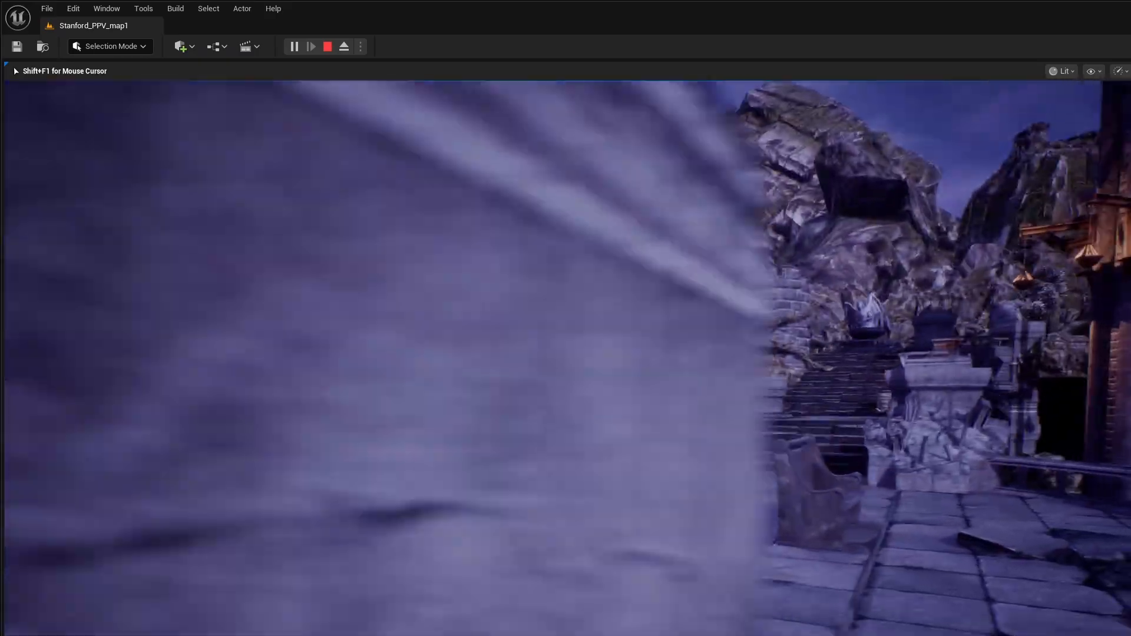
key(a)
key(w)
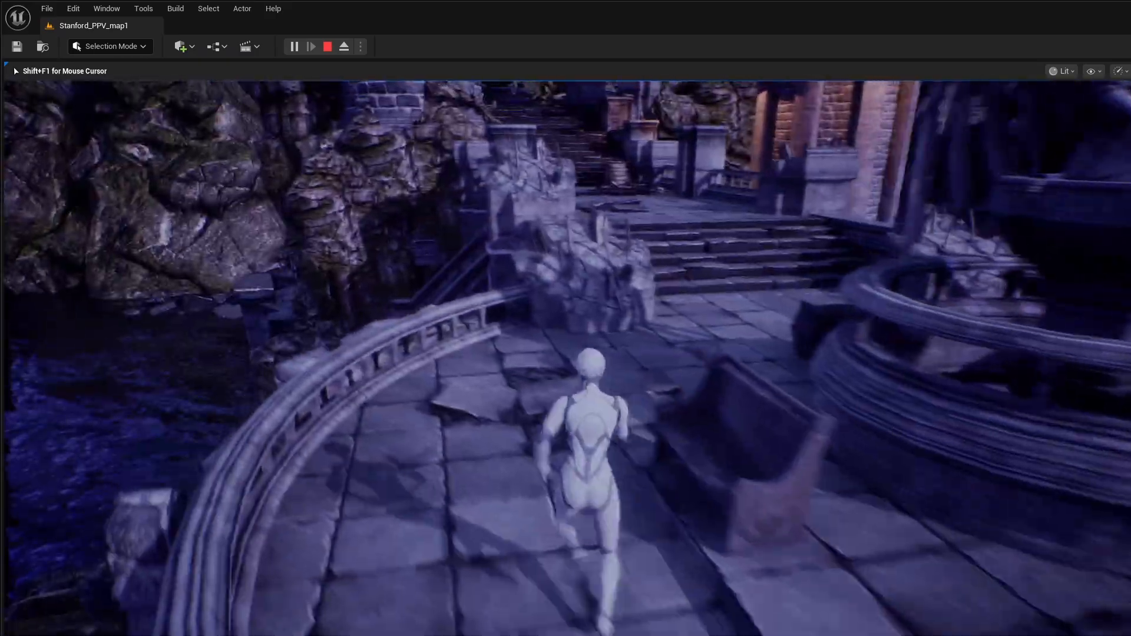
- Run the character past the lantern-lit tower and up the long staircase to the upper winged-statue fountain
key(w)
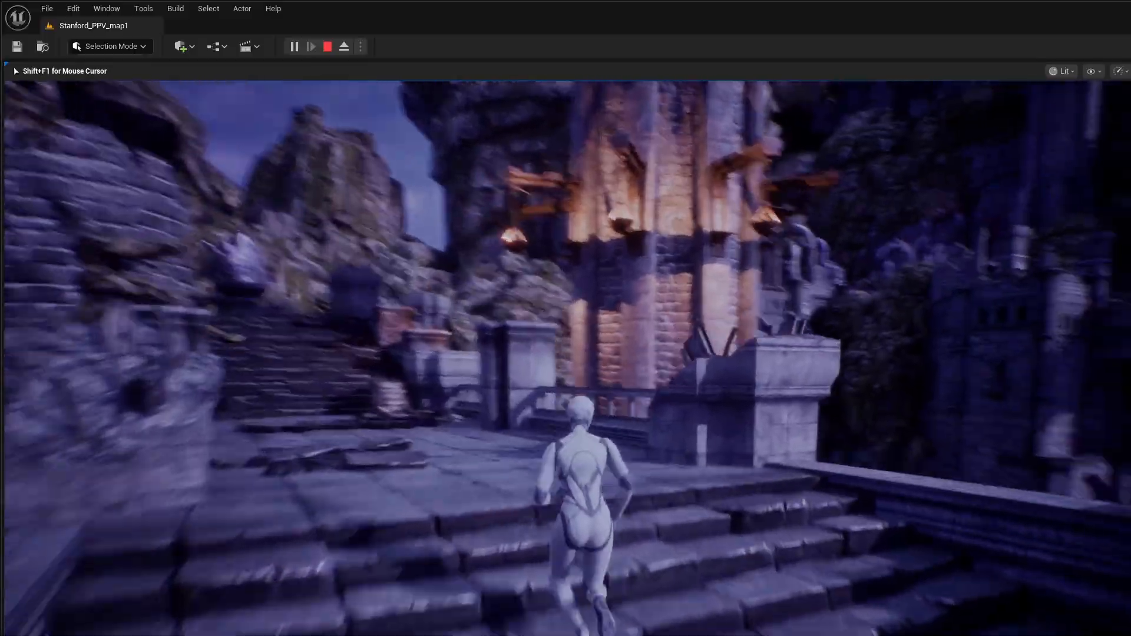
key(w)
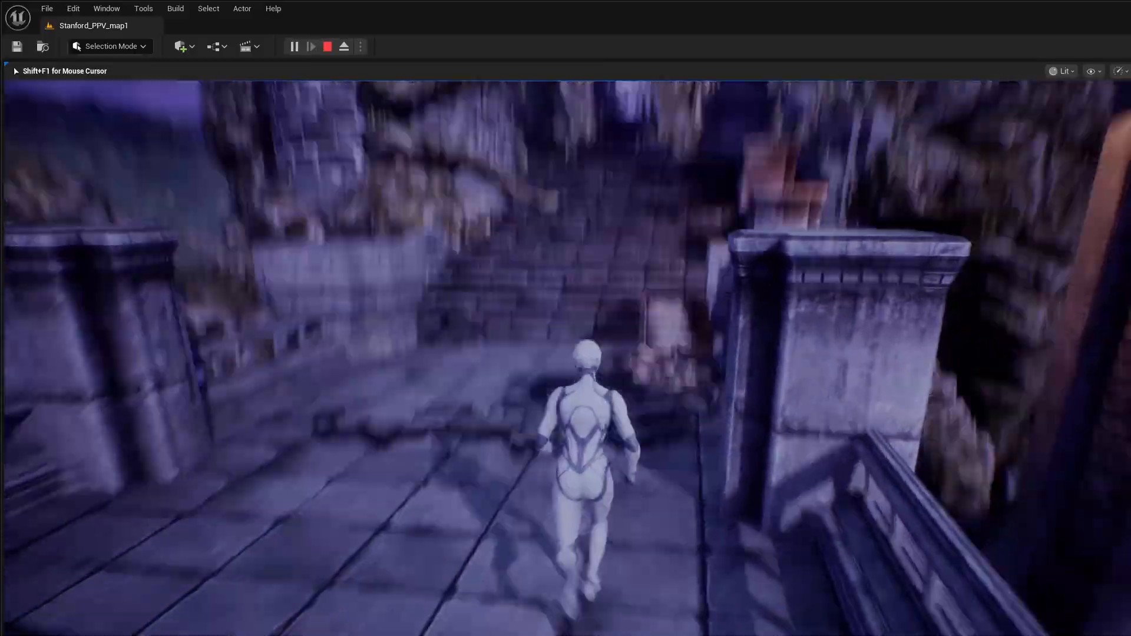
key(w)
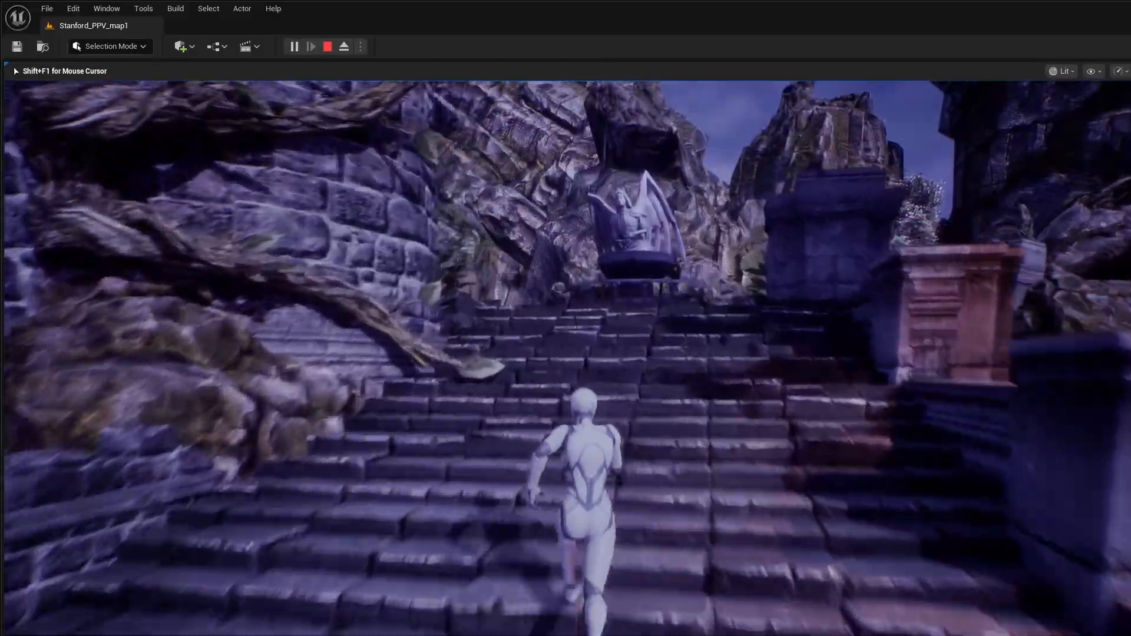
key(w)
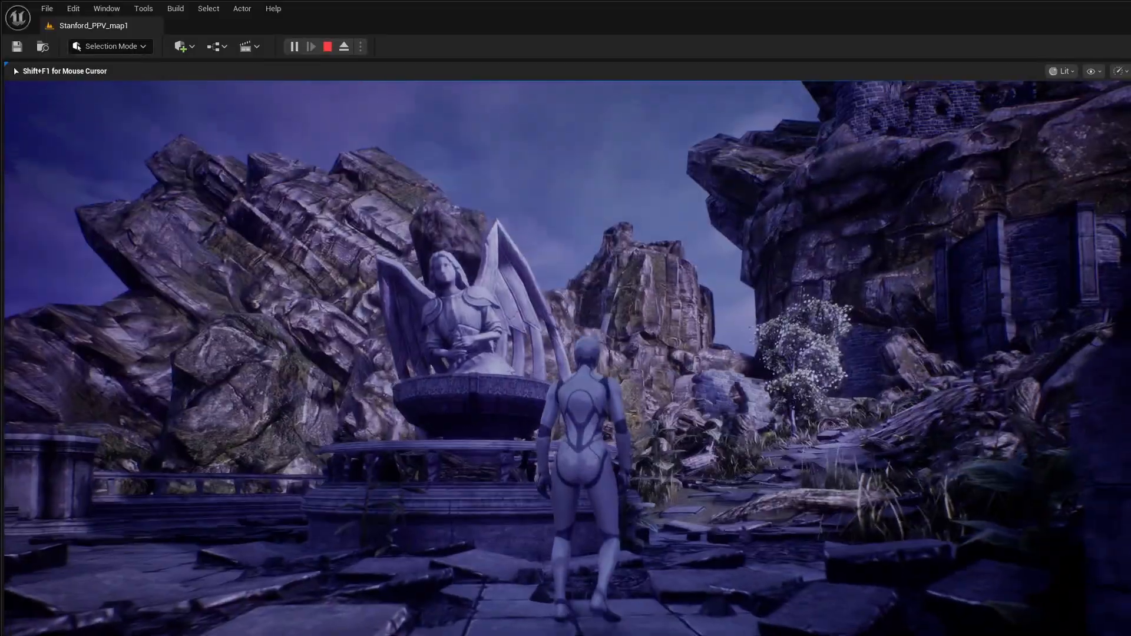
- Explore the upper fountain terrace and the overgrown stone path beside it with the character
key(space)
key(w)
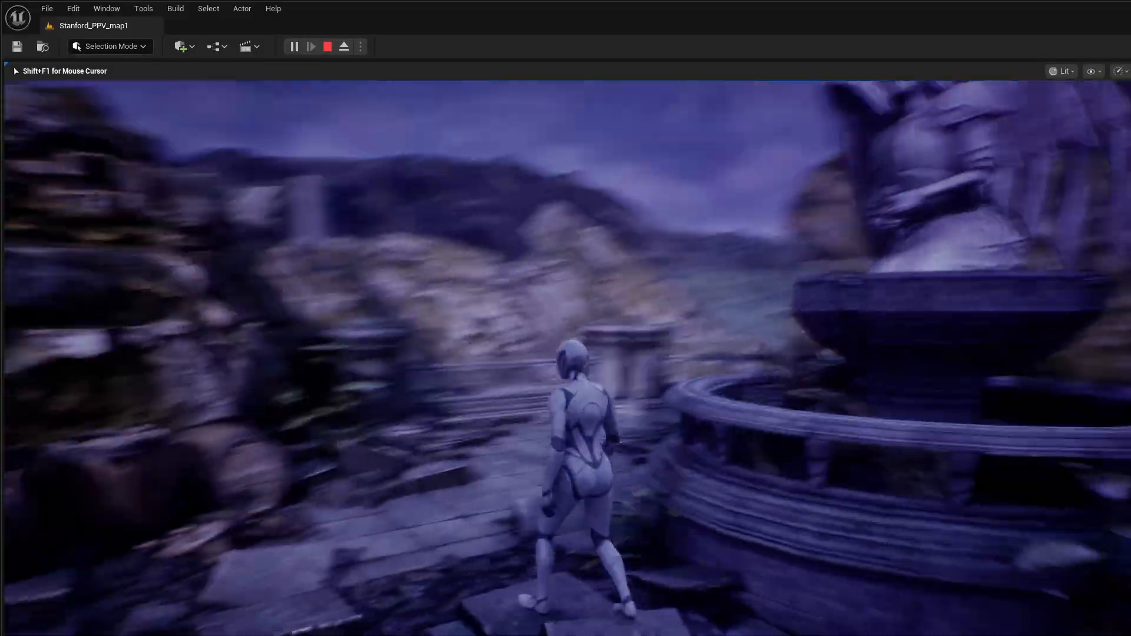
key(w)
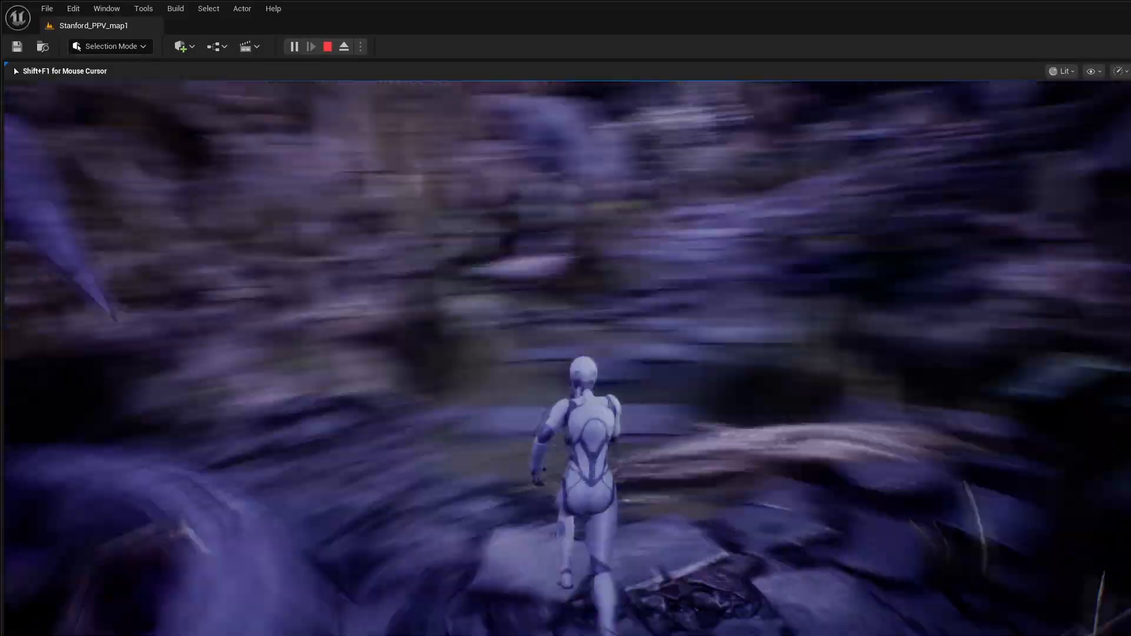
key(w)
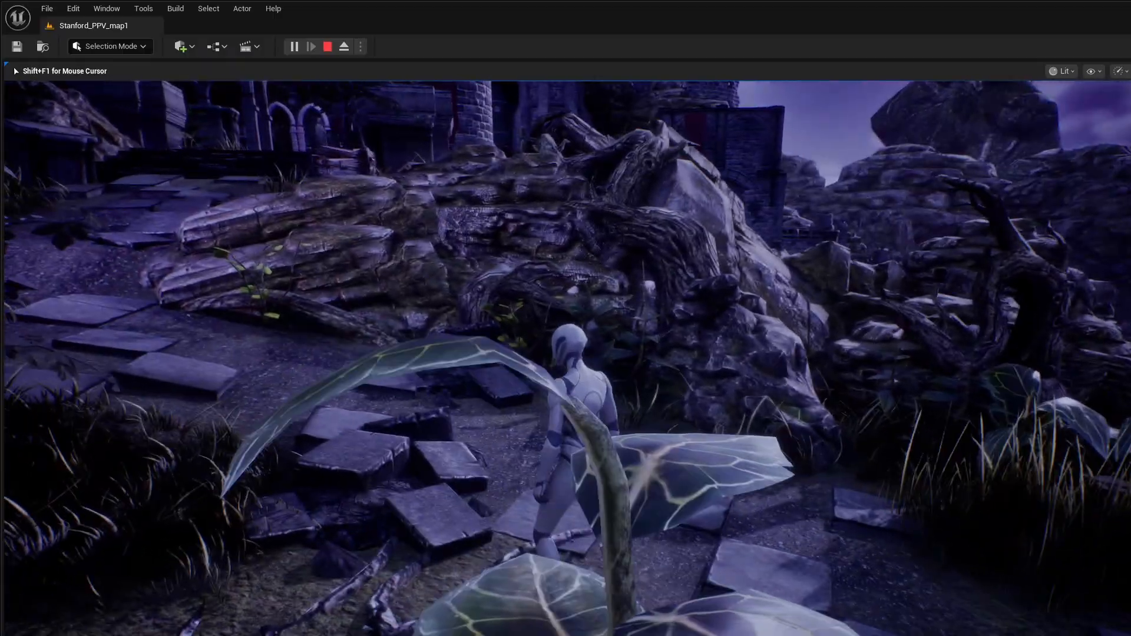
key(w)
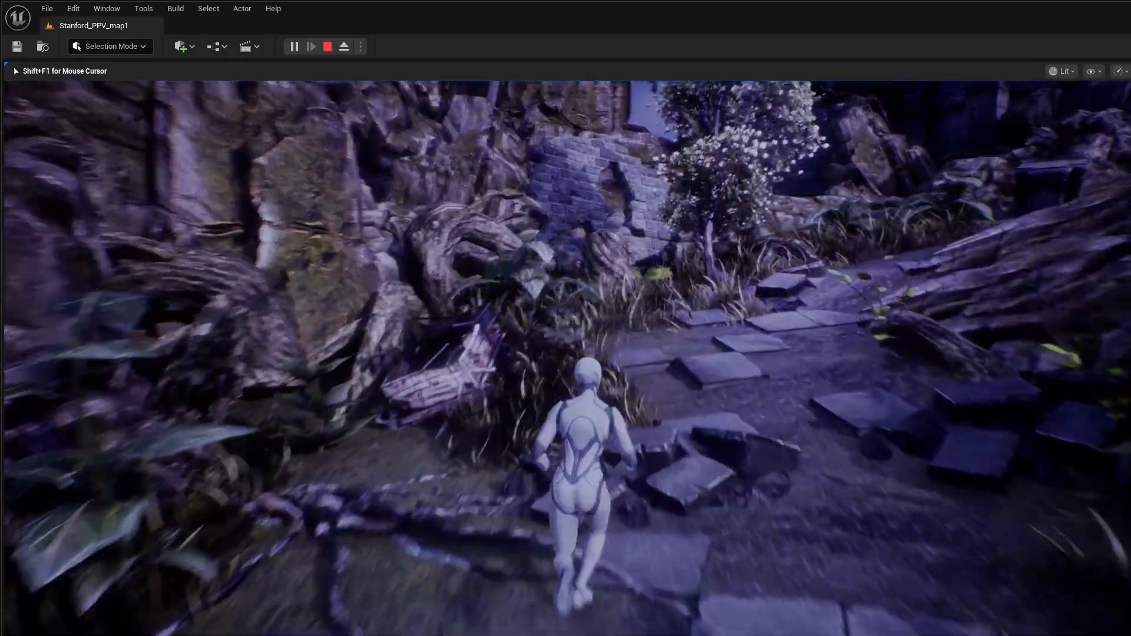
- Run the character up the castle steps and through the arched gateway to the glowing pointed door
key(w)
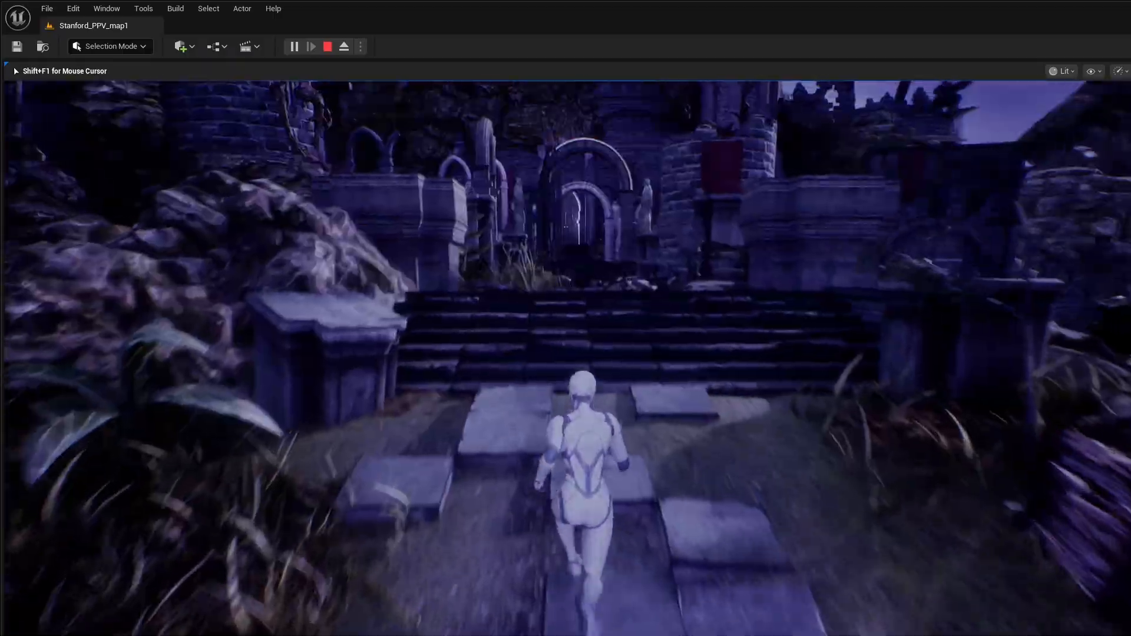
key(w)
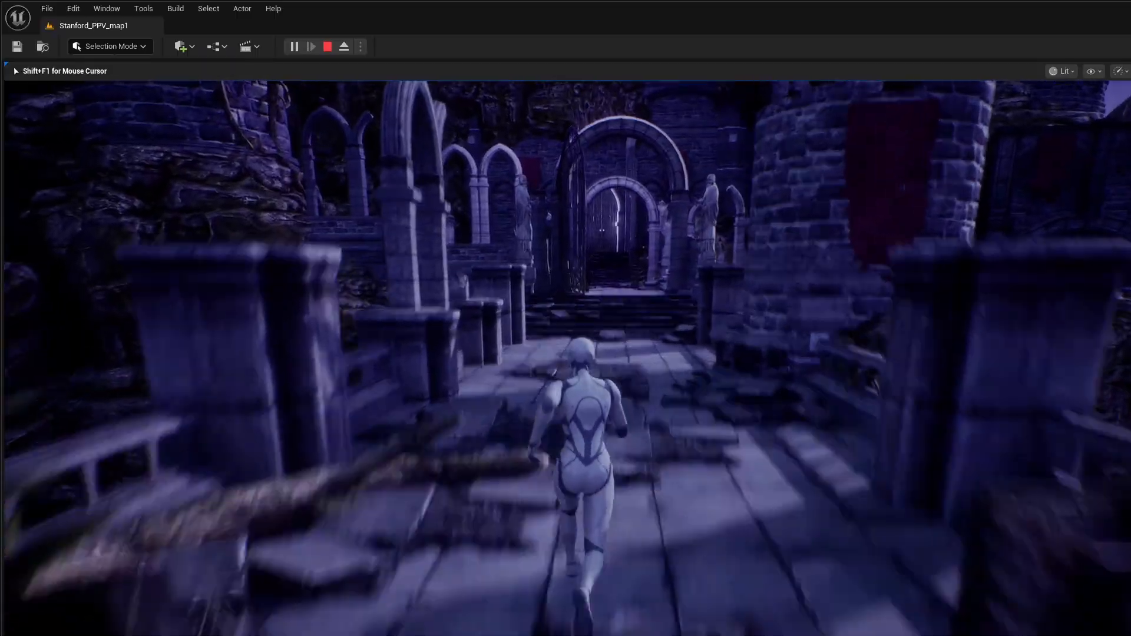
key(w)
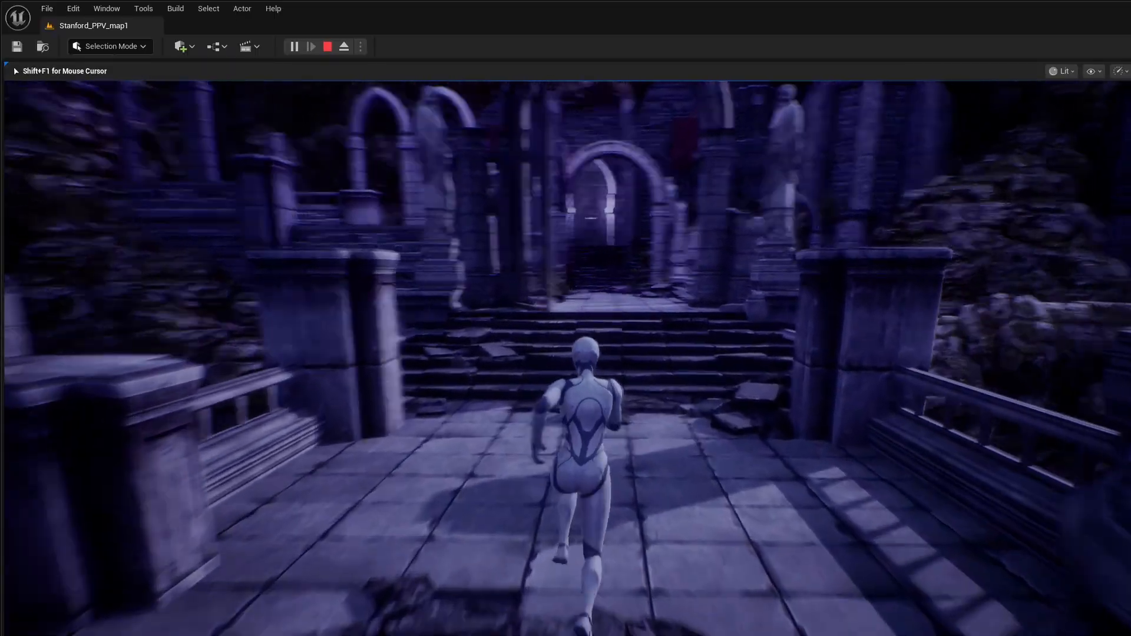
key(w)
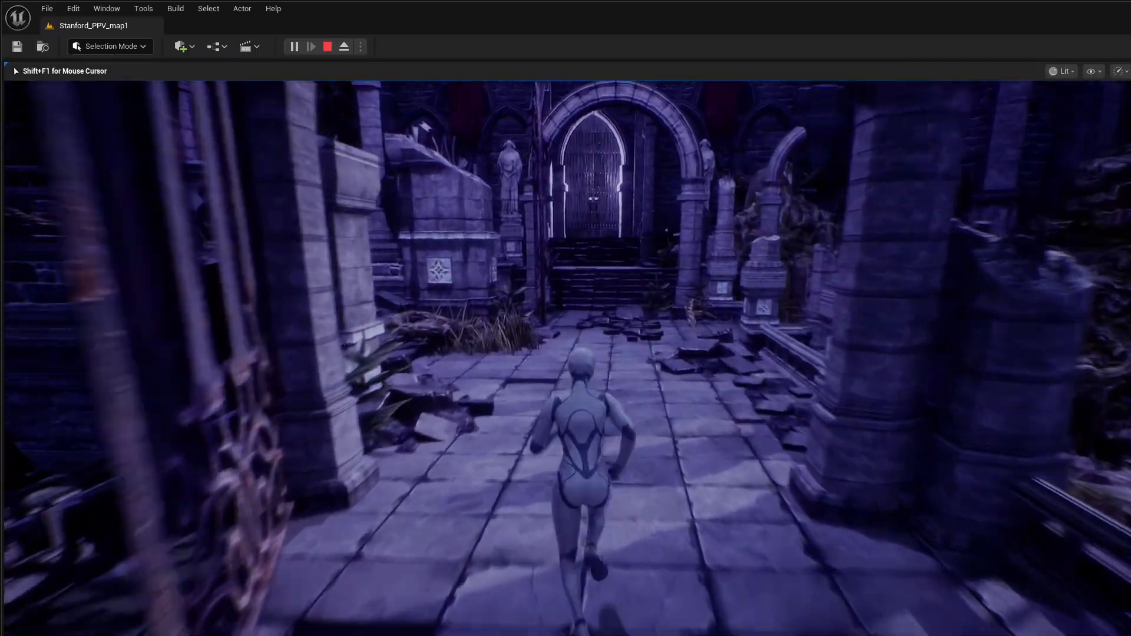
key(w)
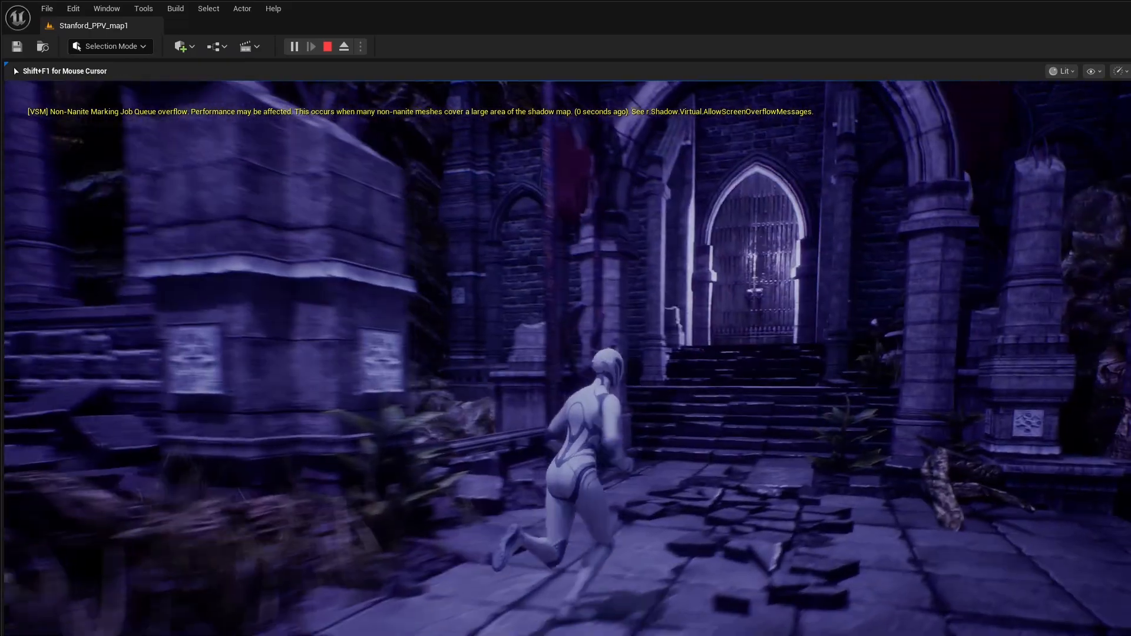
key(w)
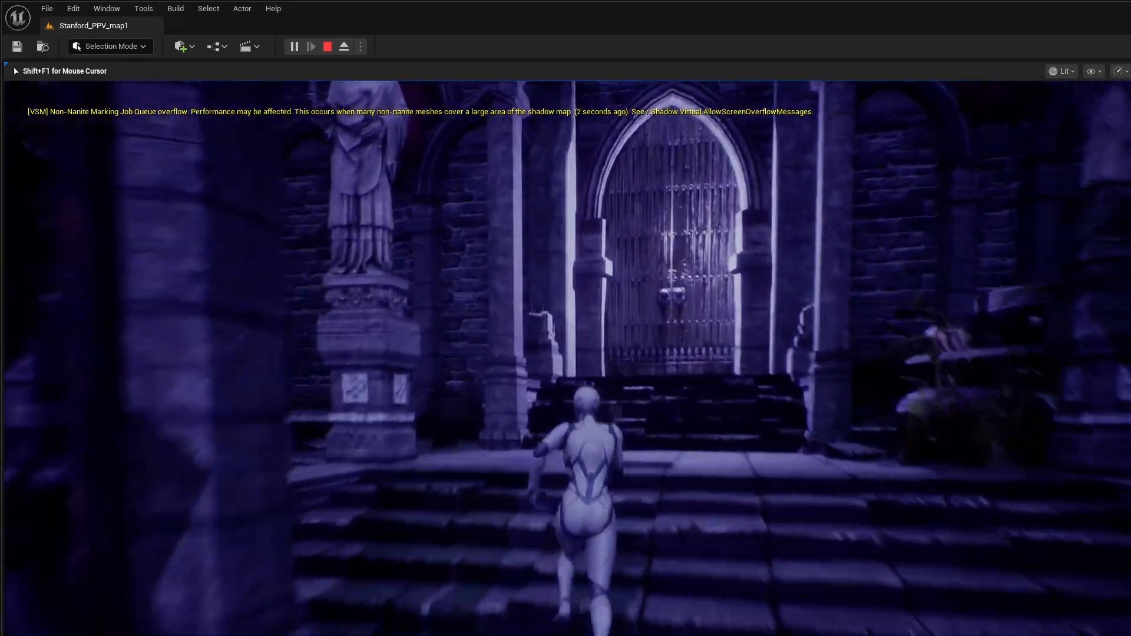
- Run back out through the castle gate past the red banner tower and jump down by the flowering bush
key(w)
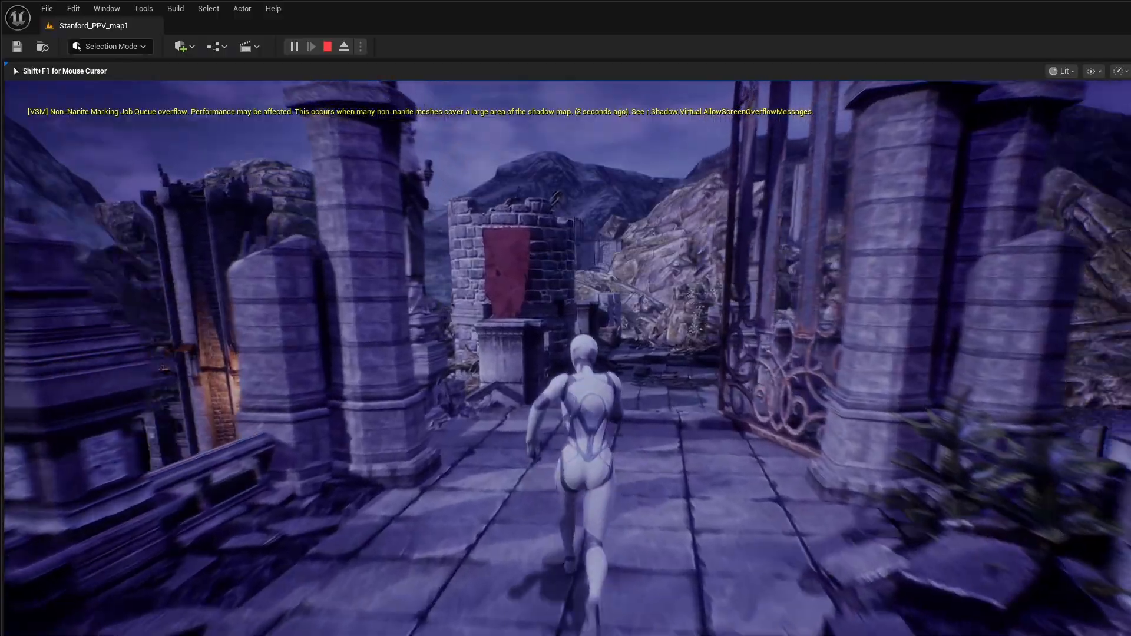
key(w)
key(space)
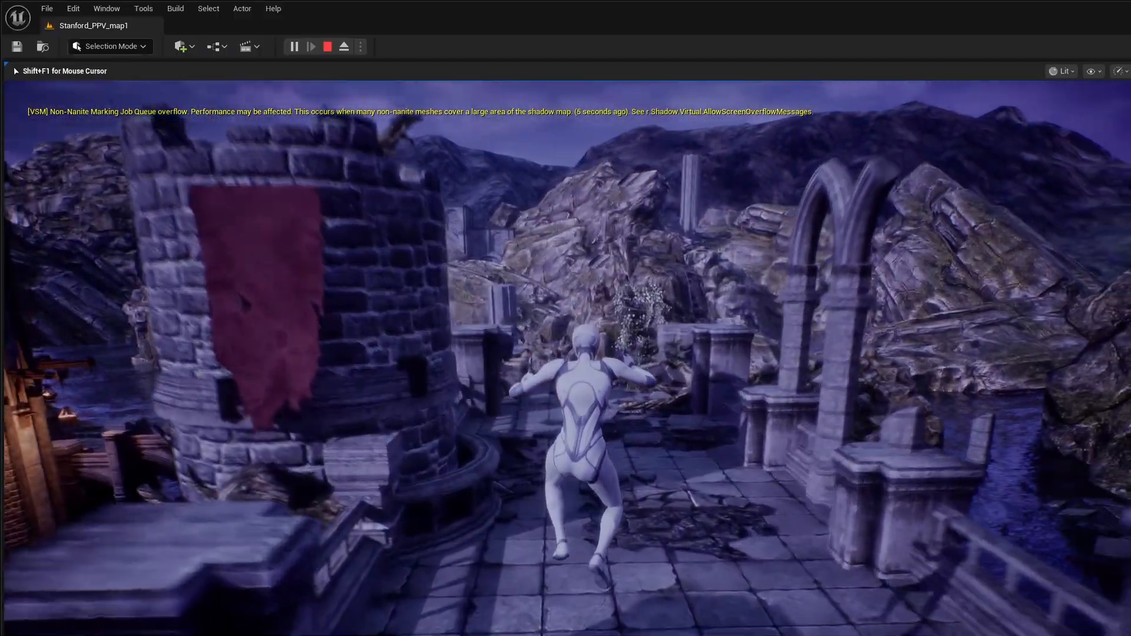
key(w)
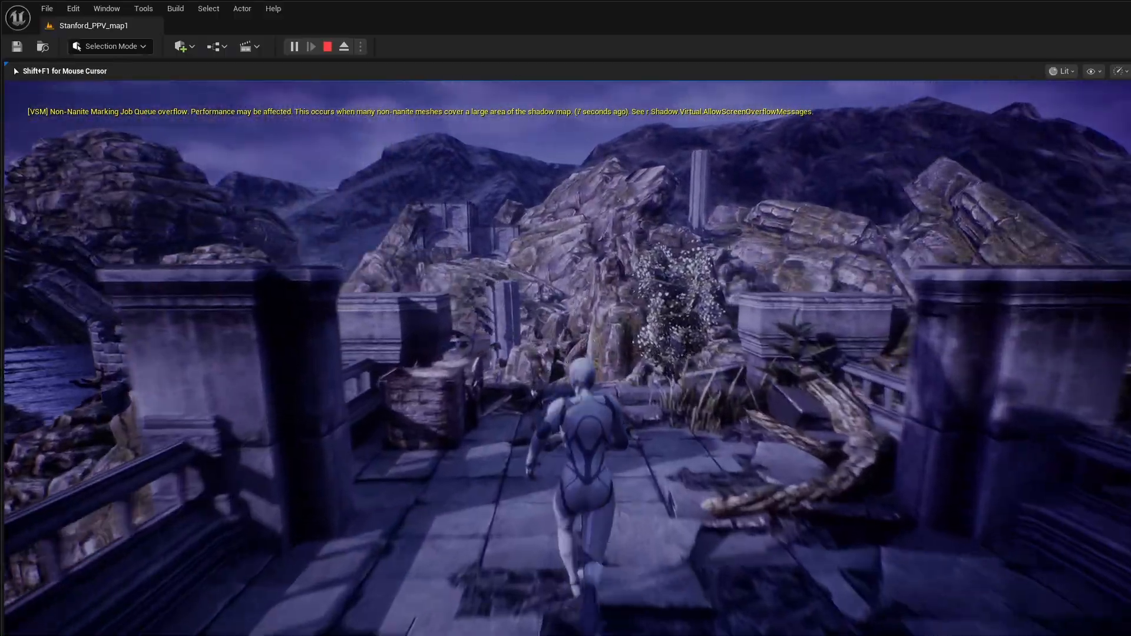
key(w)
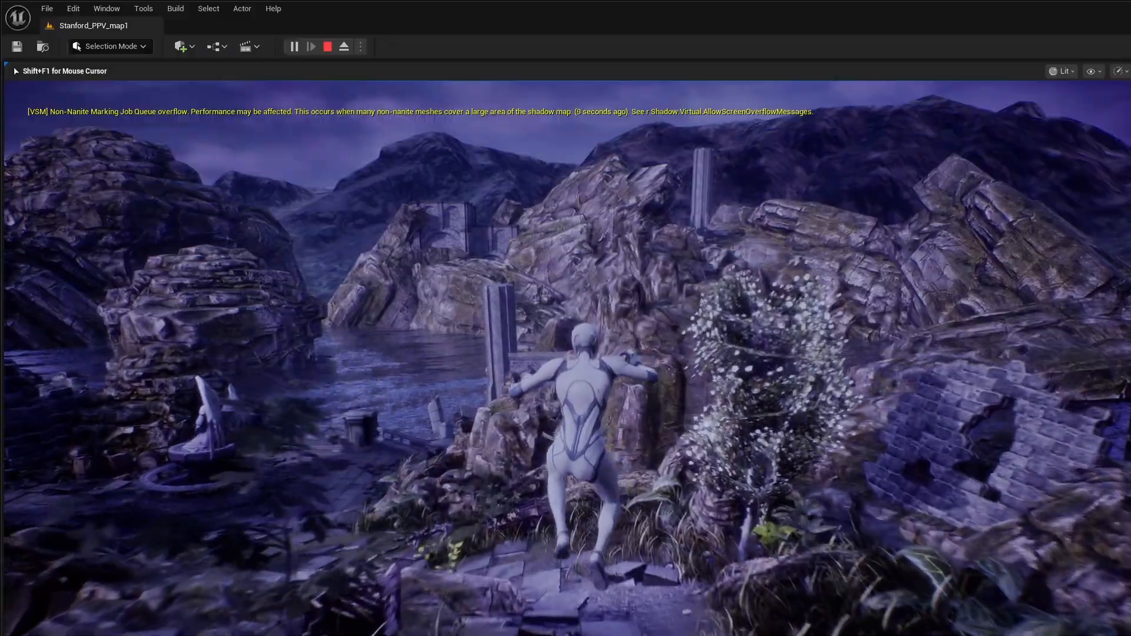
- Circle the fountain terrace, descend the staircase beside the glowing lanterns, and climb back up to the winged statue
key(w)
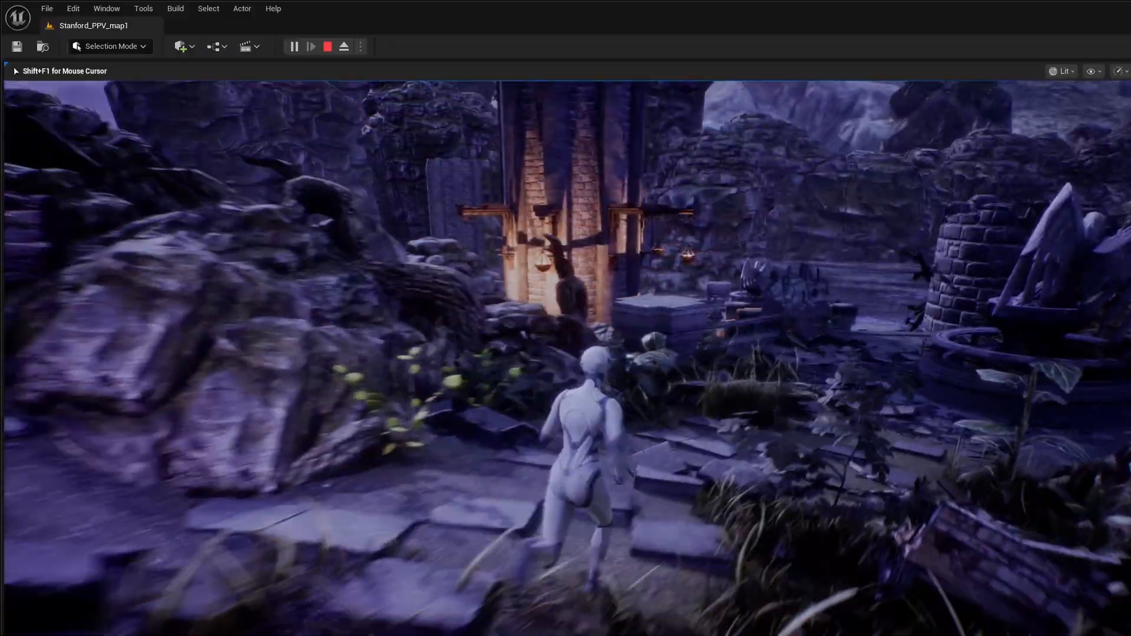
key(w)
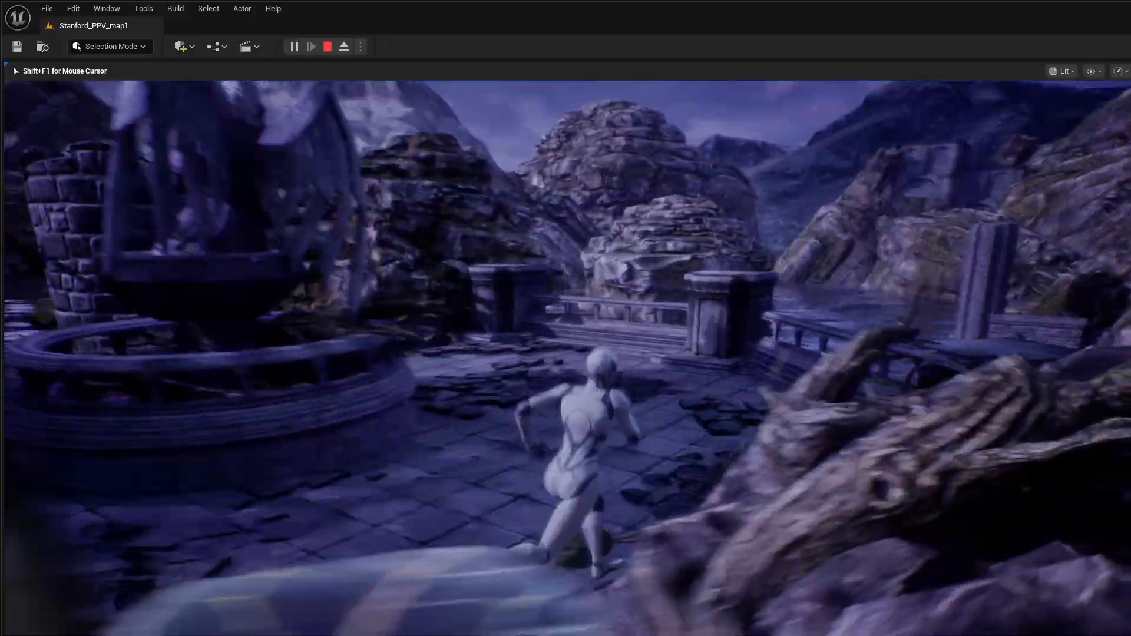
key(w)
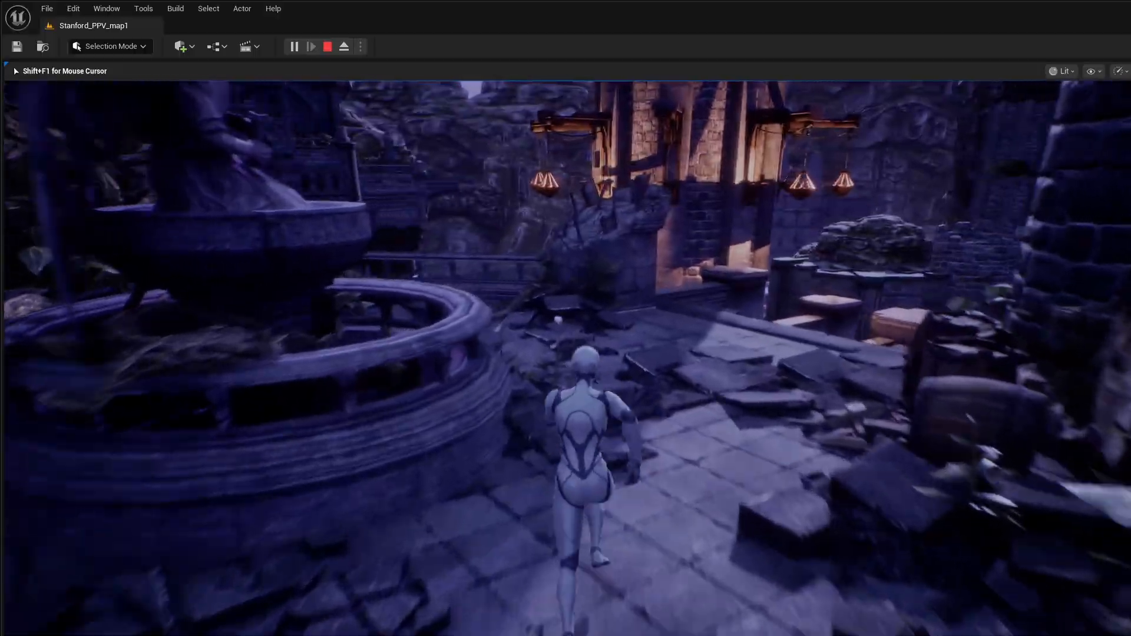
key(w)
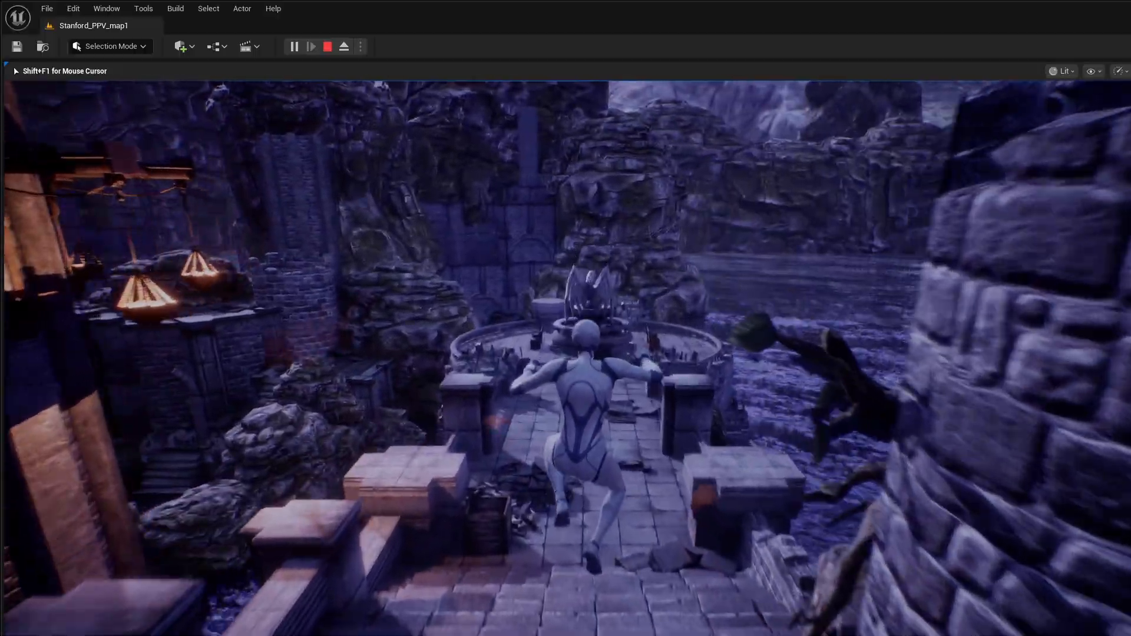
key(w)
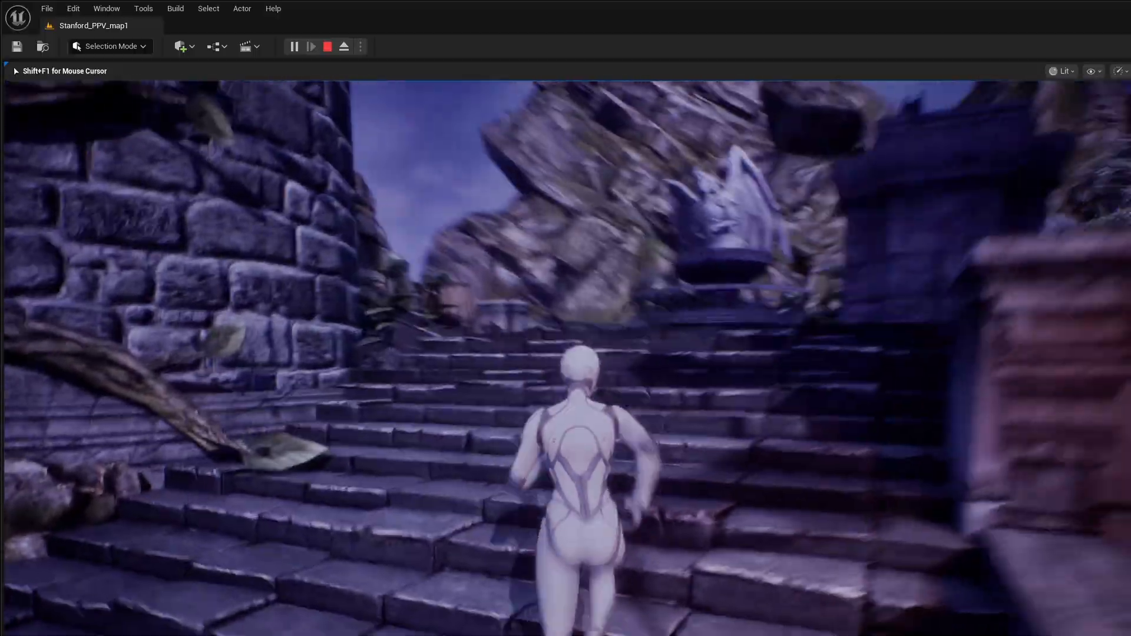
key(w)
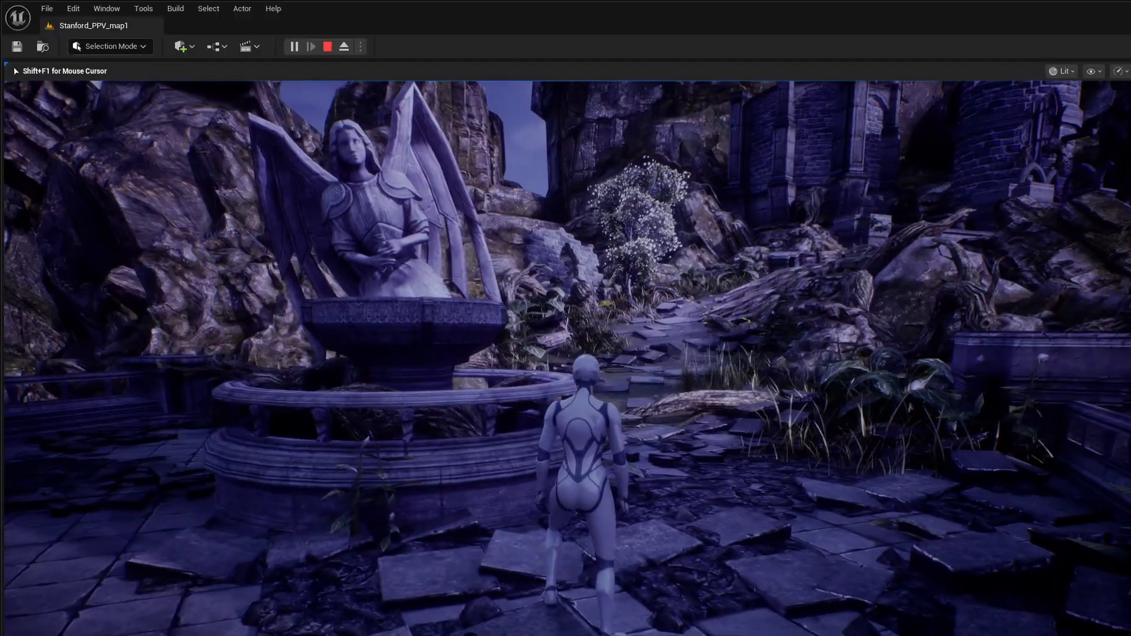
- Jump onto the fountain rim, run on to the stairs overlooking the lantern tower, and stop the play session
key(space)
key(w)
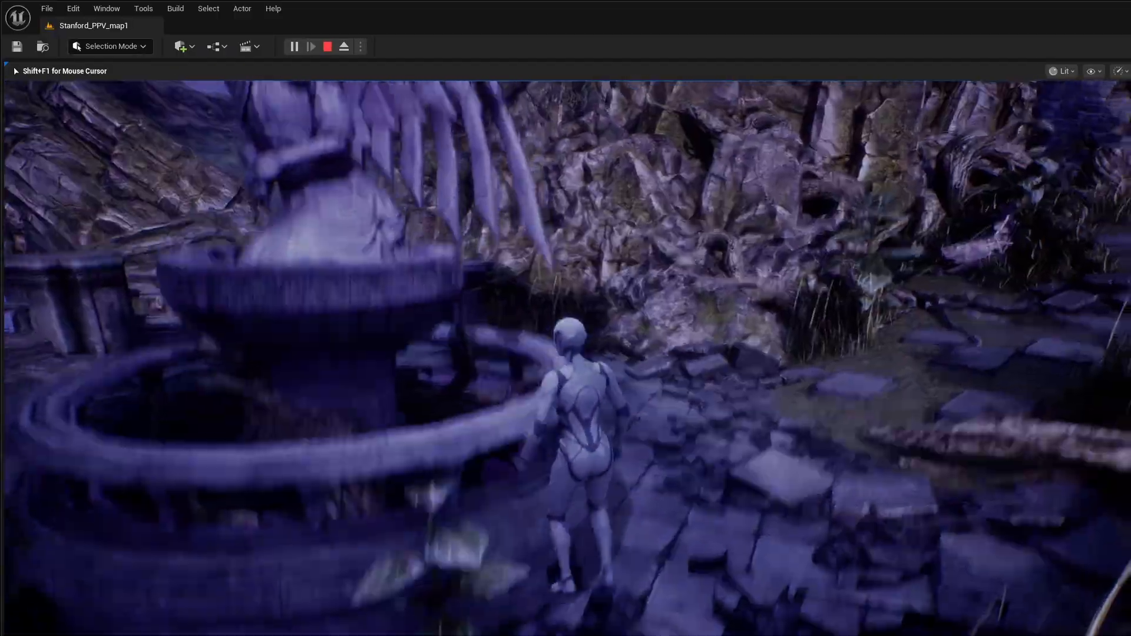
key(space)
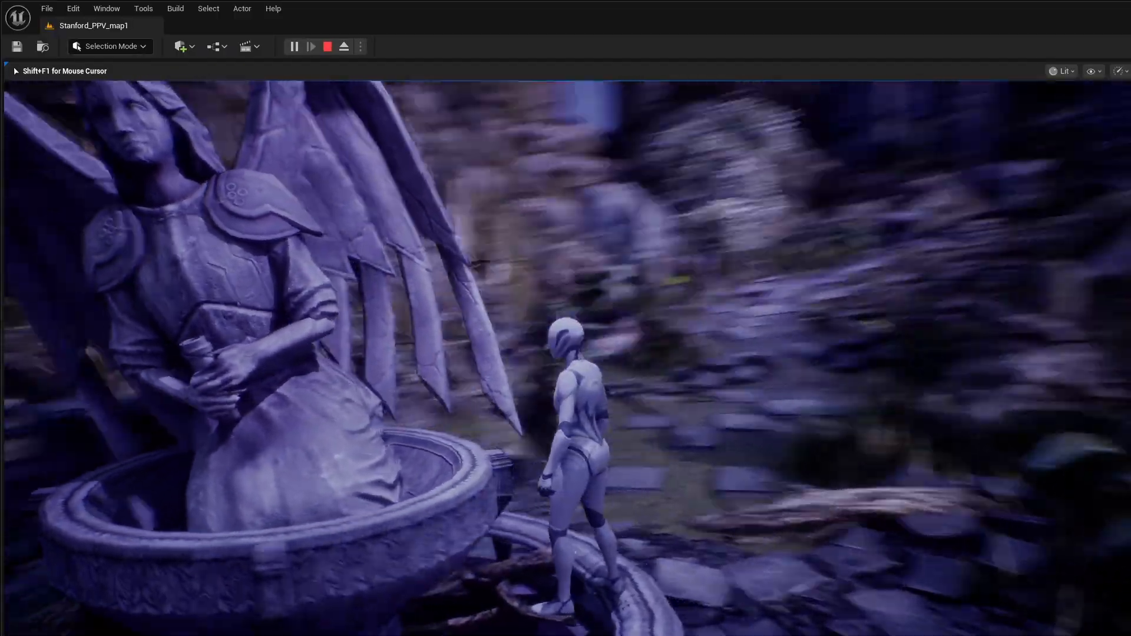
key(w)
key(w)
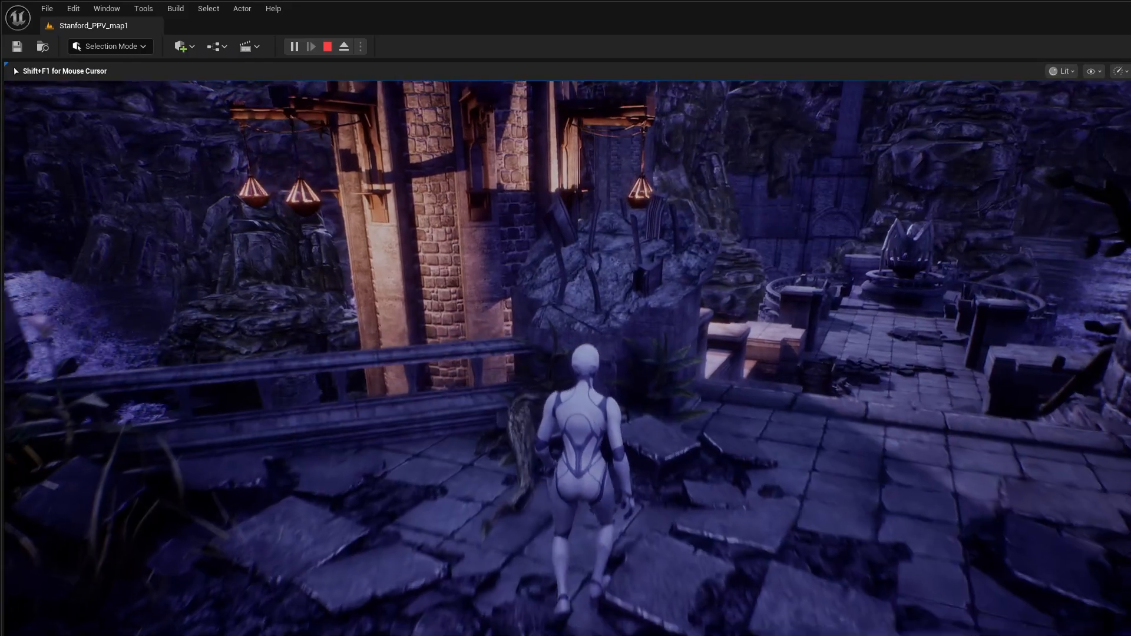
key(a)
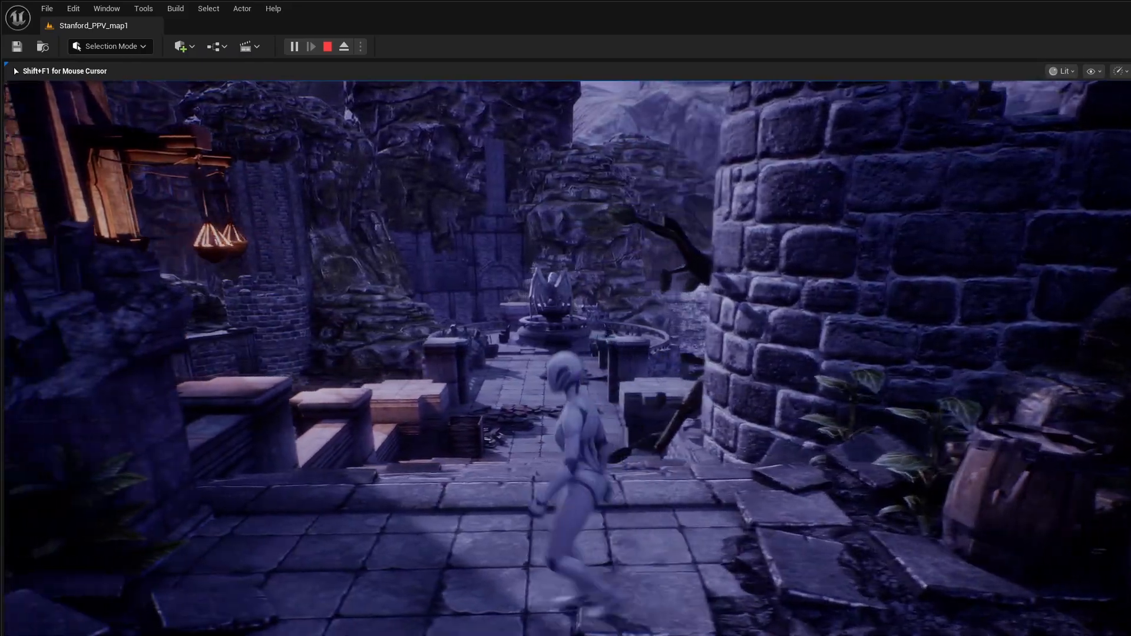
key(Escape)
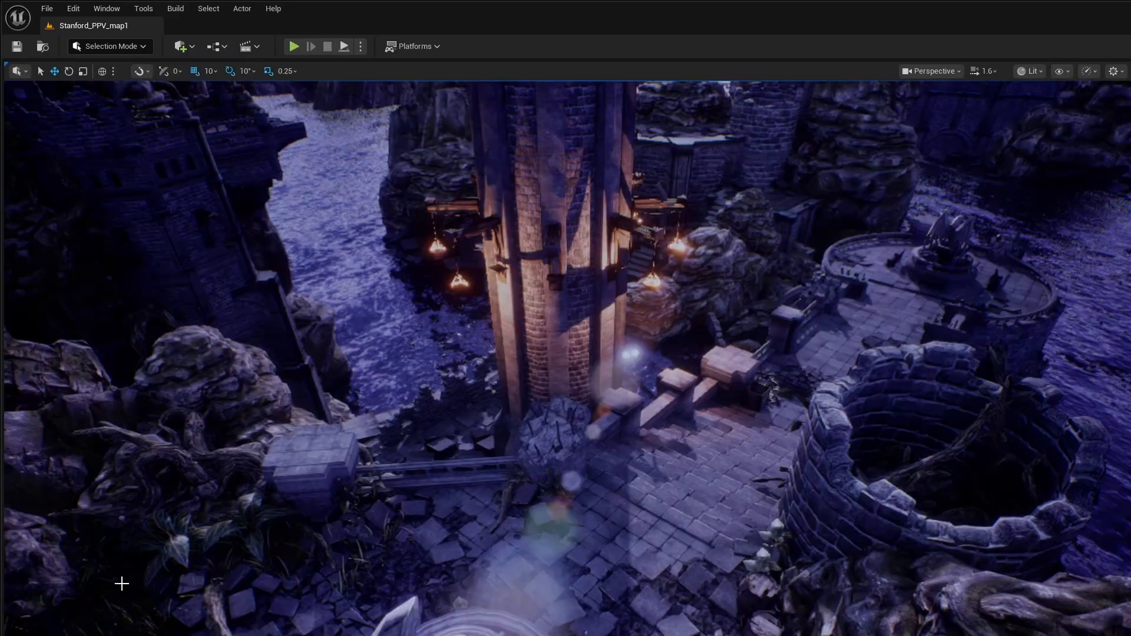